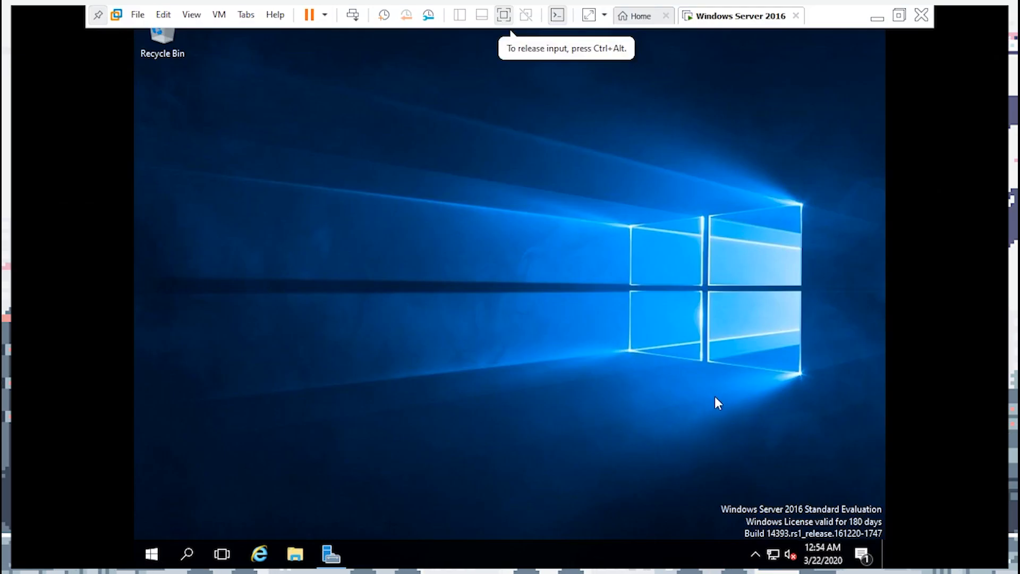
Open the Server Manager dashboard, then minimize it to clear the desktop
left_click_drag(377, 154, 637, 367)
left_click(331, 554)
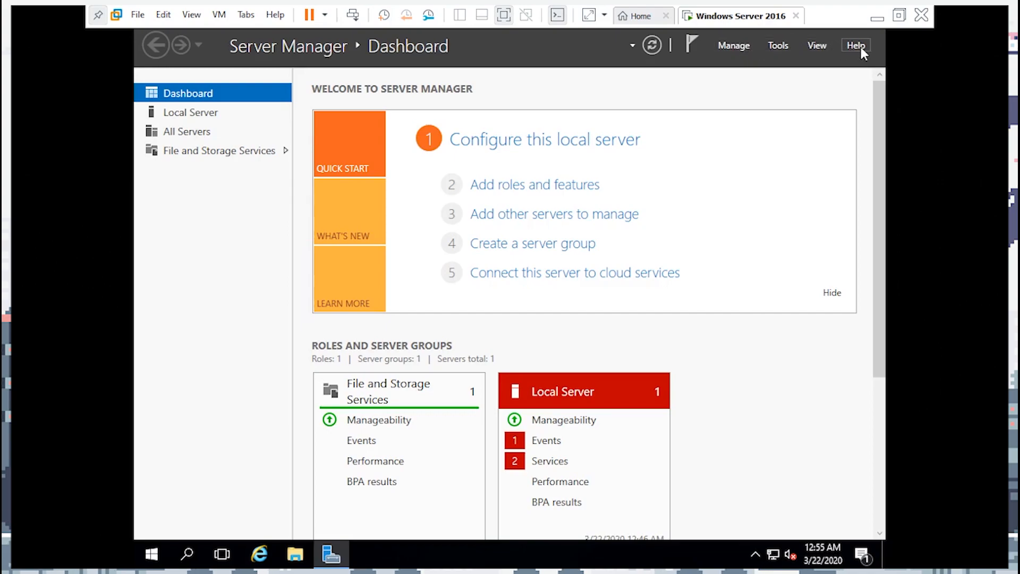
left_click(327, 560)
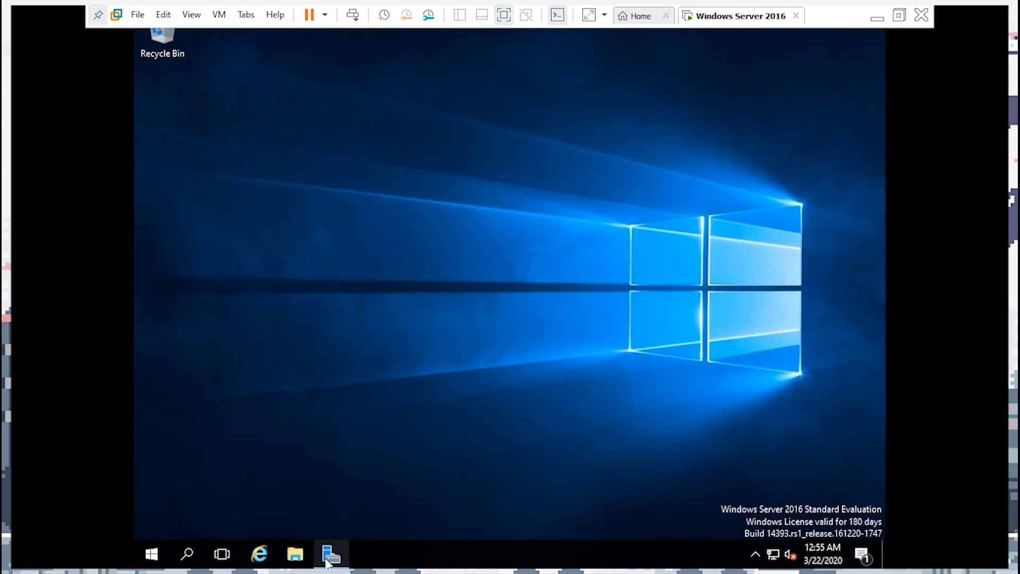
Launch an Administrator Command Prompt from search and run ipconfig /all
left_click(186, 554)
type("cmd")
left_click(270, 136)
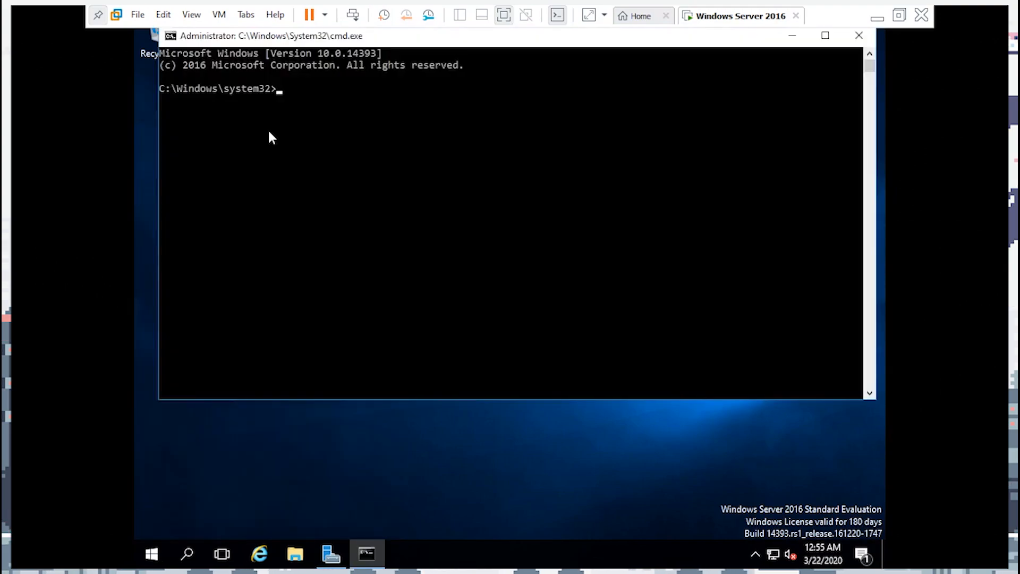
left_click_drag(317, 34, 305, 84)
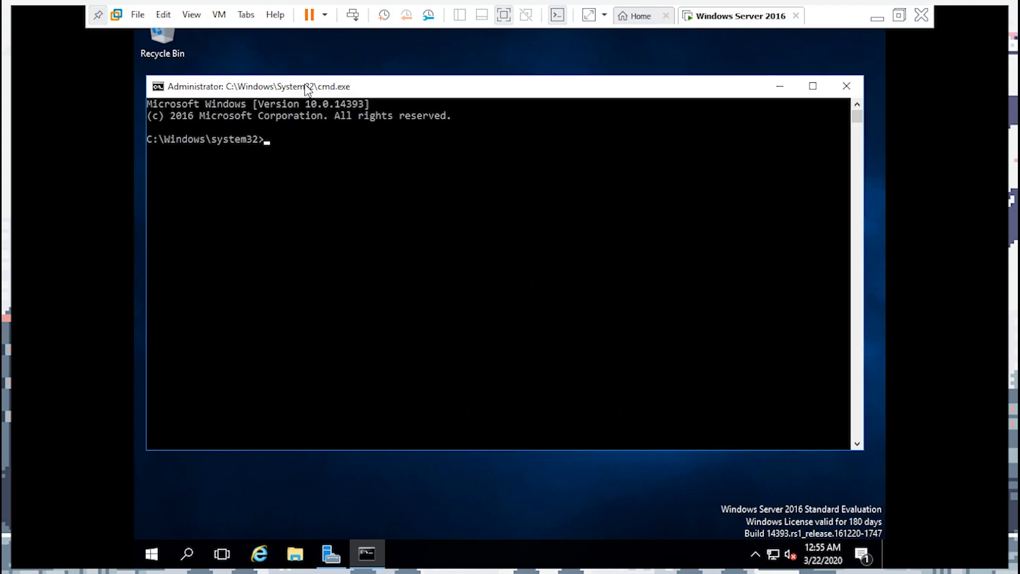
type("config /all")
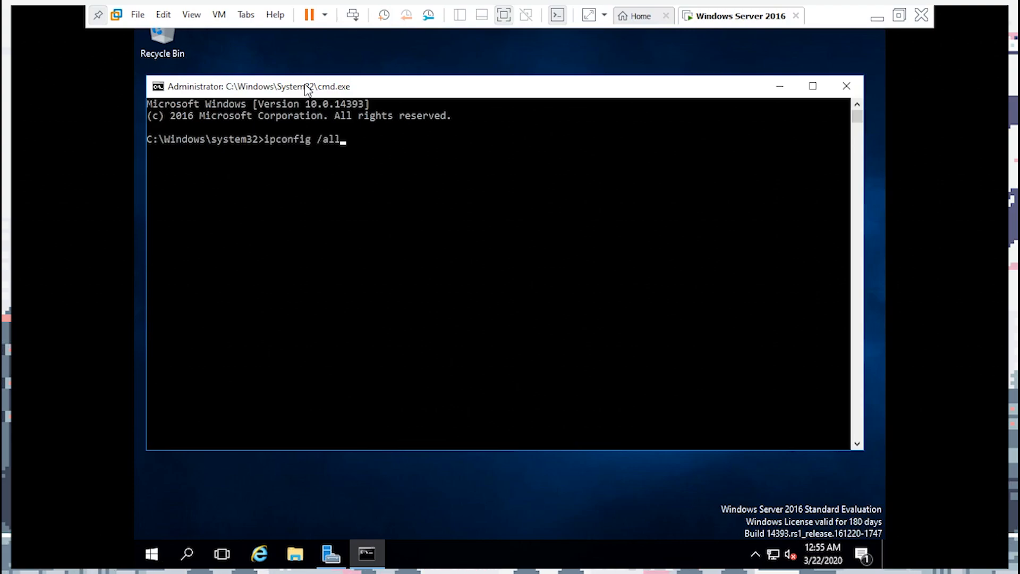
key("Return")
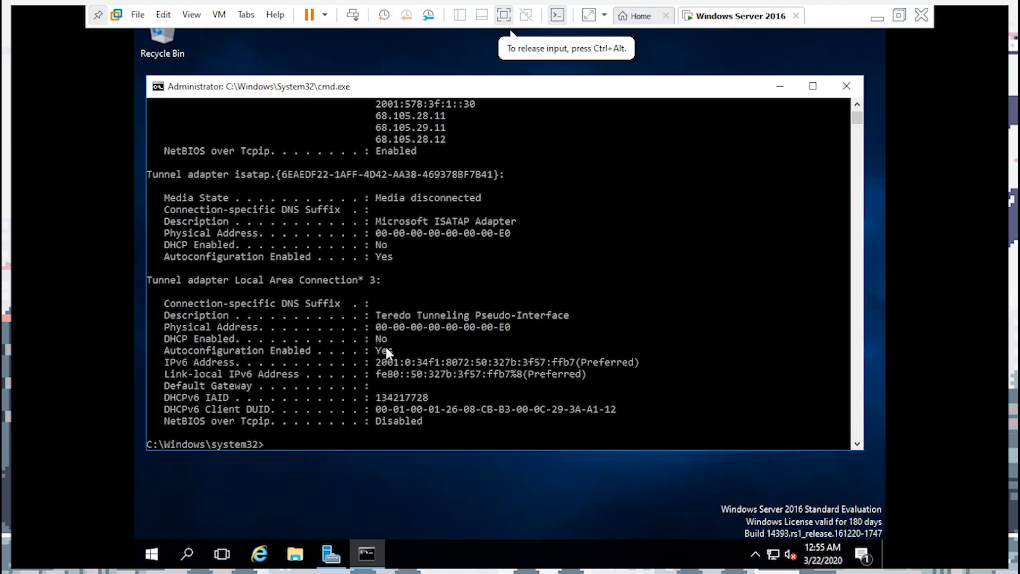
Highlight IPv4 192.168.0.72, mask 255.255.255.0, gateway 192.168.0.1 and the DNS Servers entry
scroll(438, 340, "up", 5)
scroll(439, 348, "up", 7)
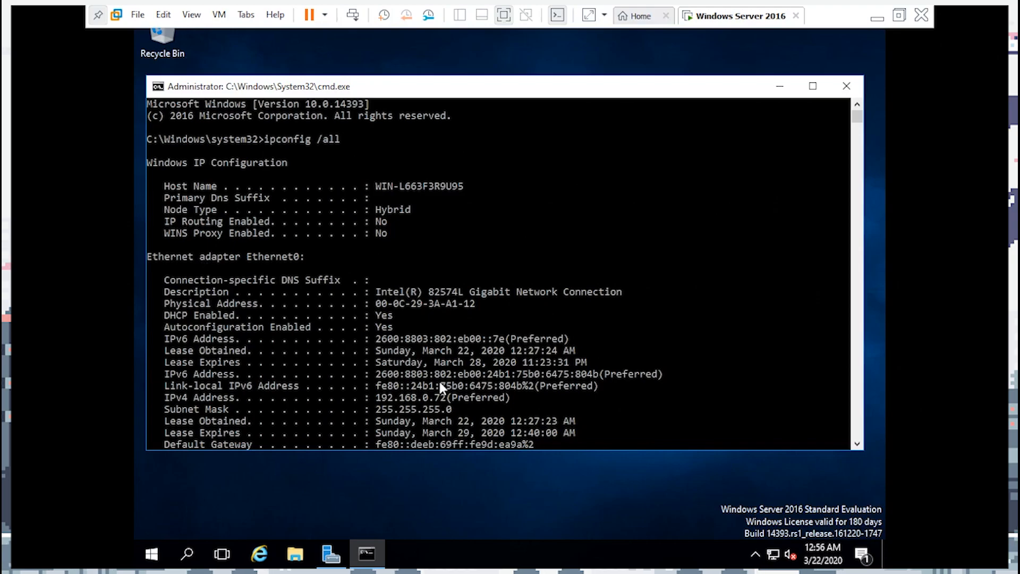
scroll(439, 378, "down", 1)
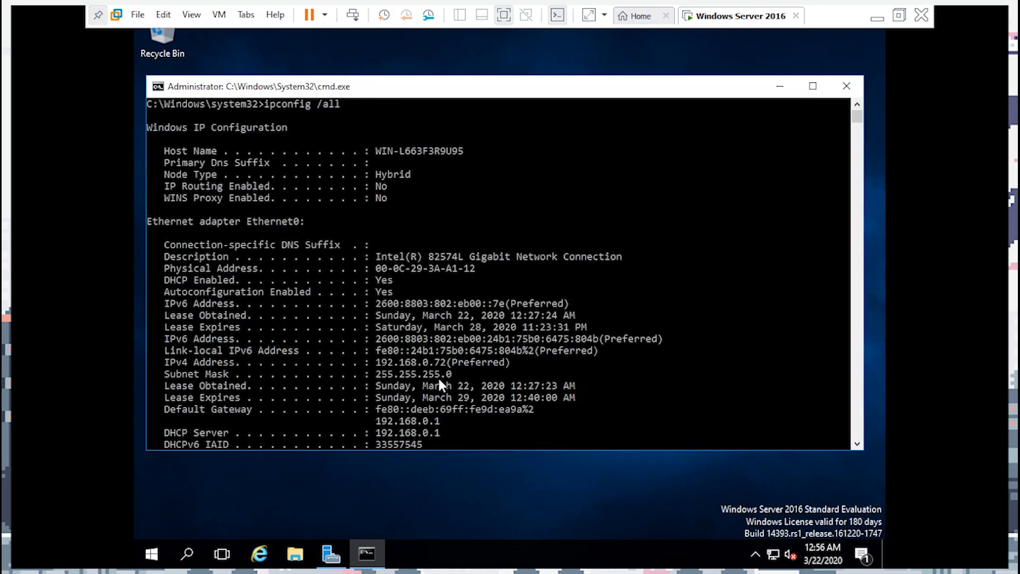
scroll(435, 377, "down", 7)
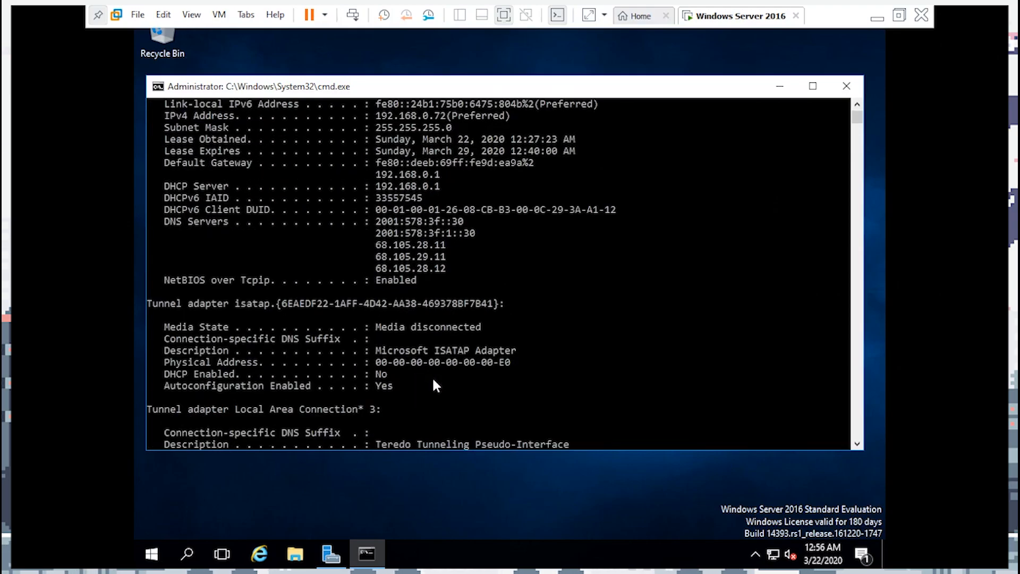
scroll(432, 378, "down", 7)
scroll(431, 380, "up", 6)
scroll(431, 387, "up", 7)
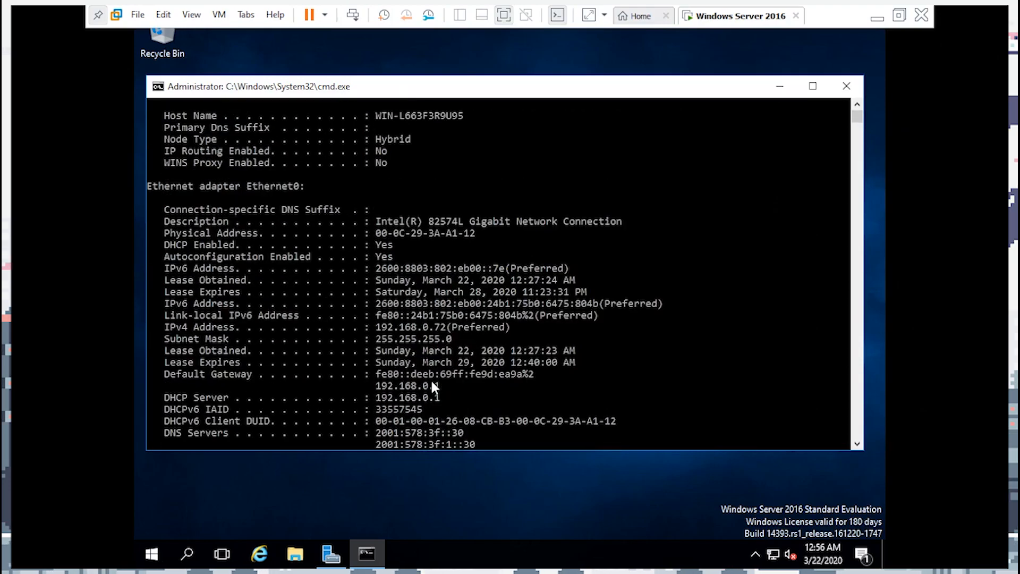
scroll(430, 381, "up", 2)
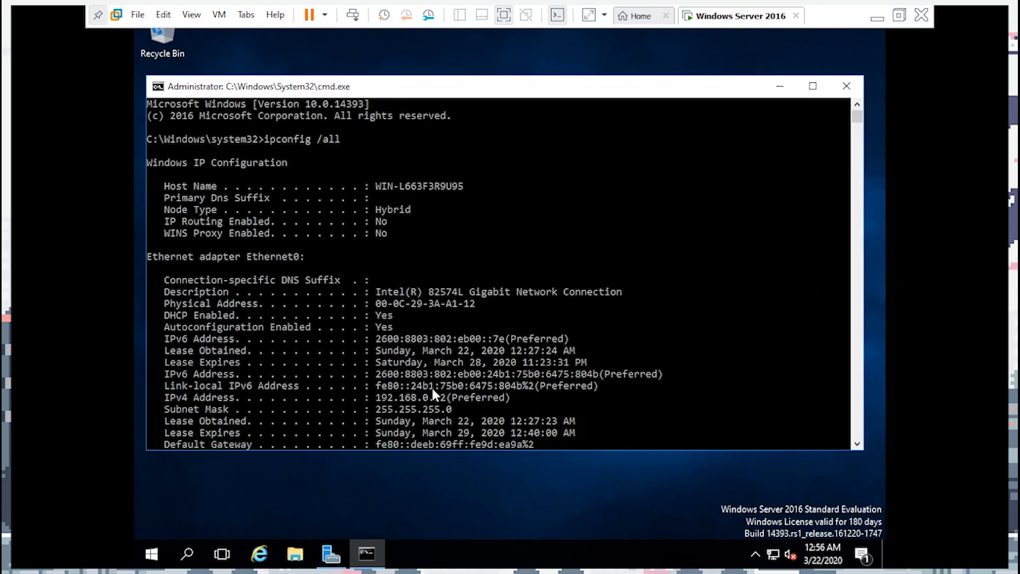
scroll(432, 388, "down", 3)
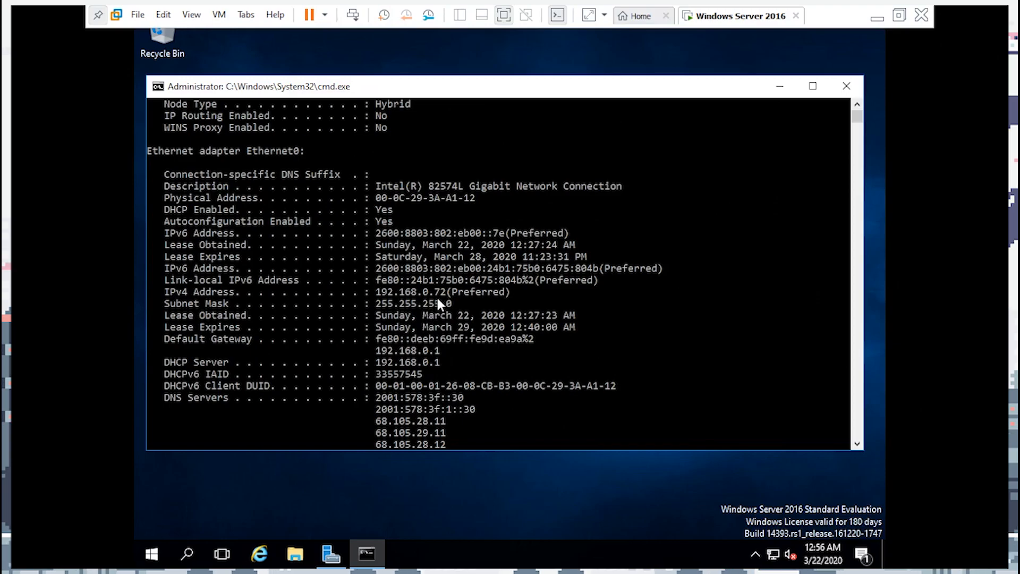
left_click_drag(158, 292, 475, 299)
left_click_drag(159, 304, 420, 305)
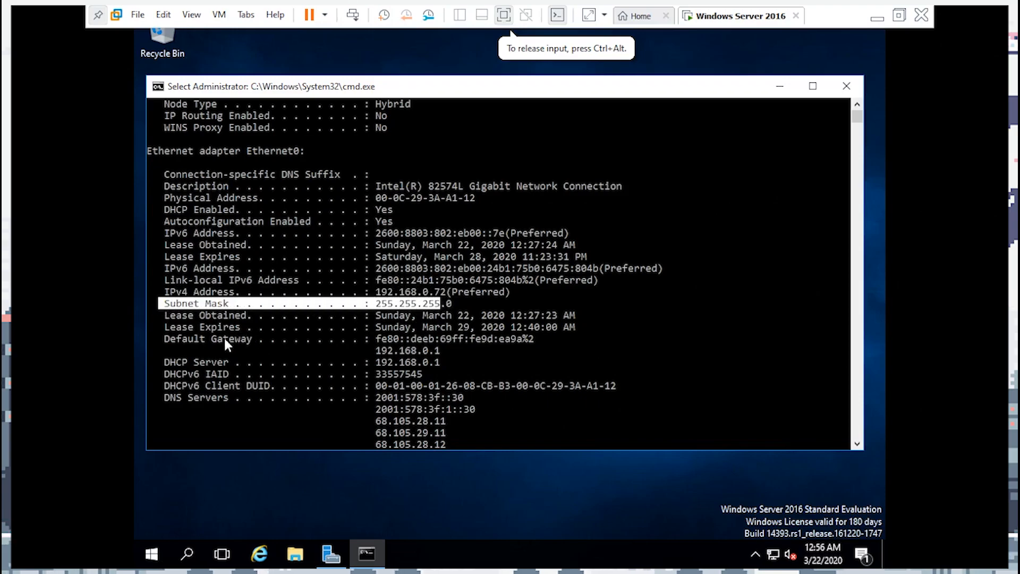
left_click_drag(166, 334, 453, 344)
left_click(472, 397)
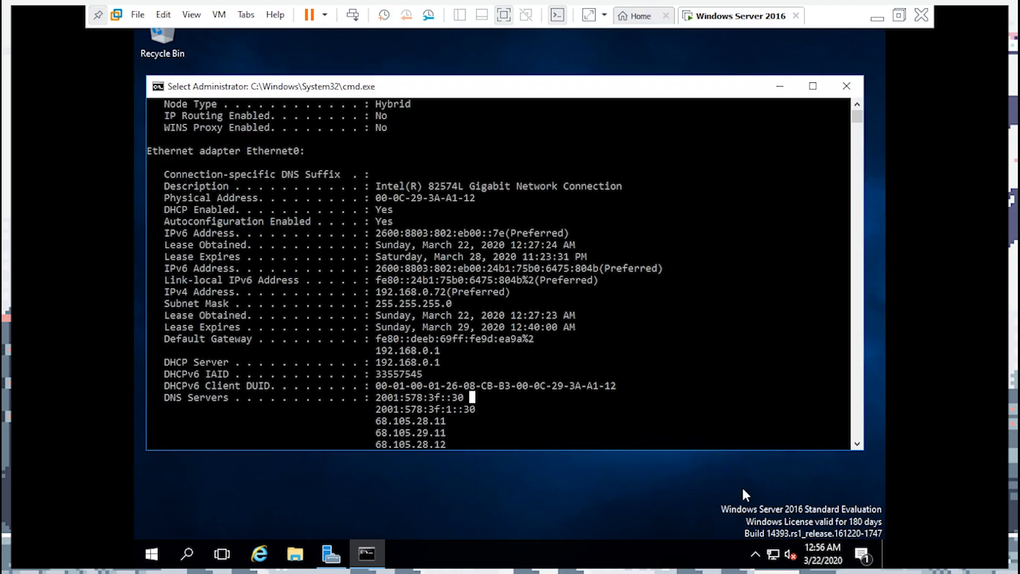
Open the Ethernet0 adapter's properties via Network and Sharing Center's adapter settings
right_click(773, 554)
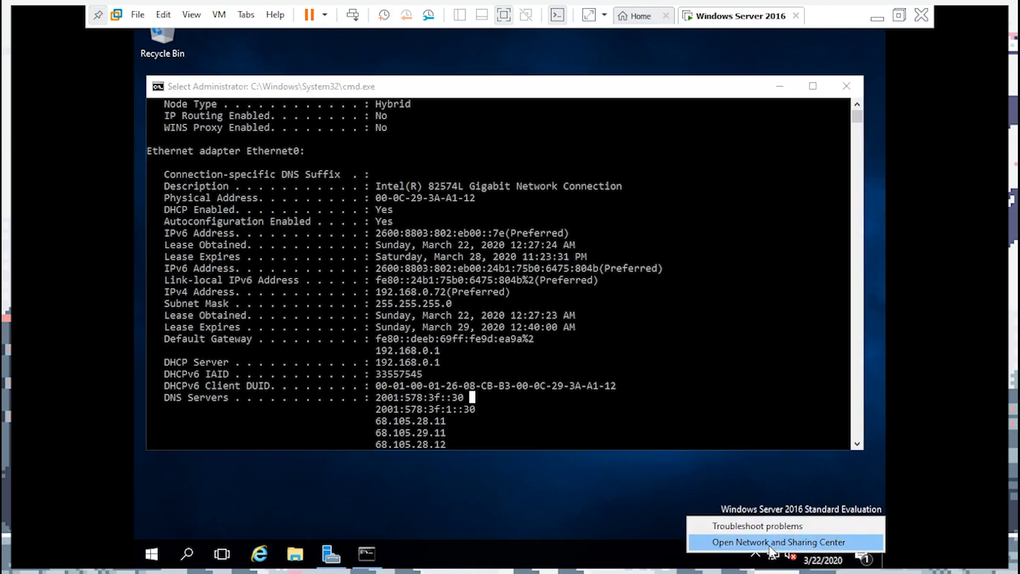
left_click(769, 546)
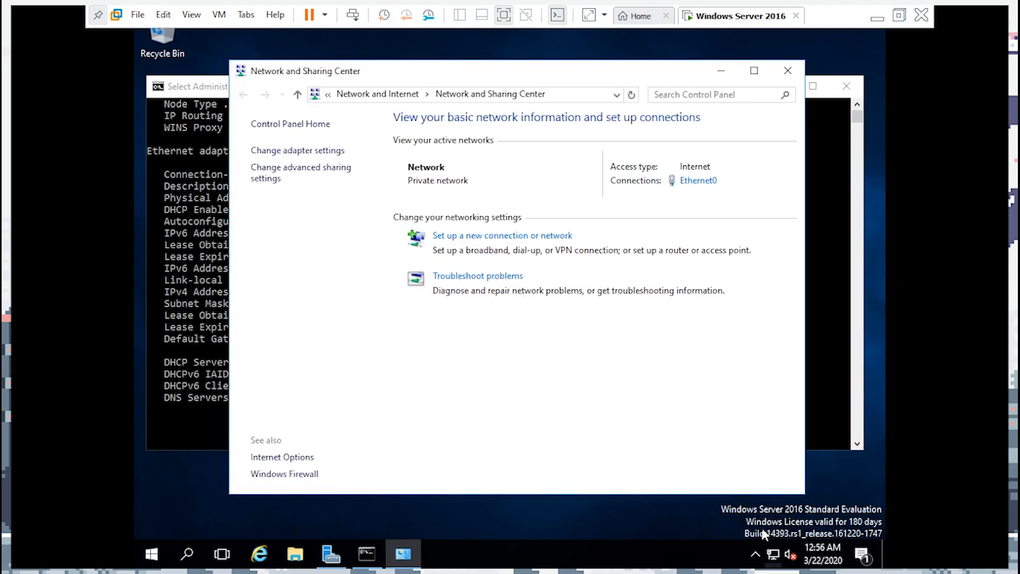
left_click(278, 152)
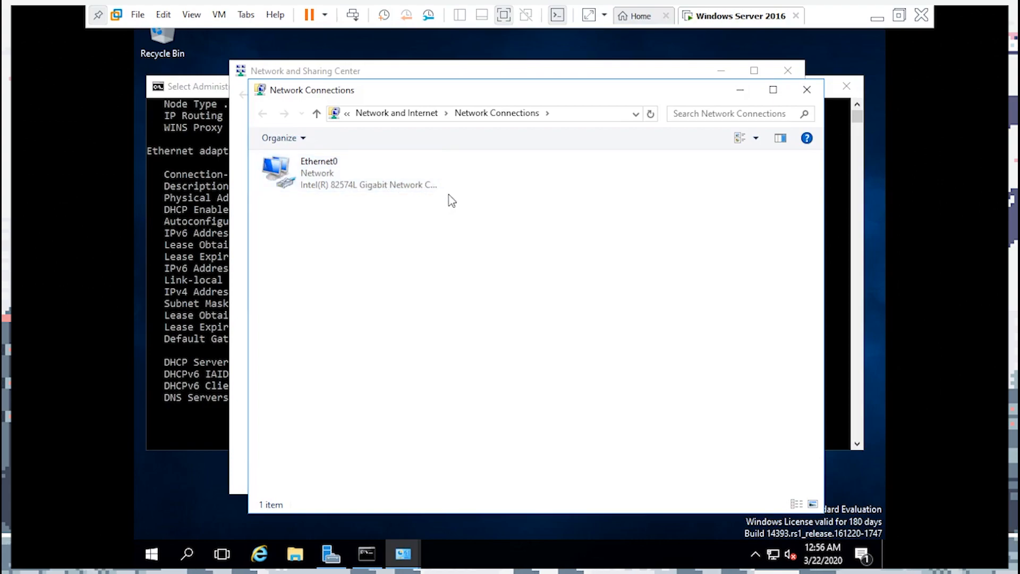
right_click(352, 176)
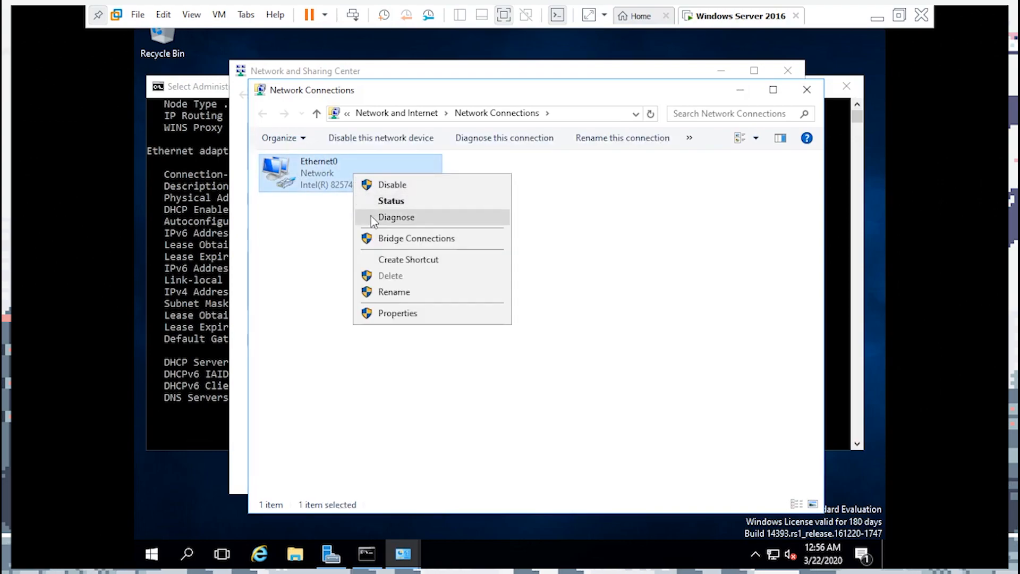
left_click(384, 316)
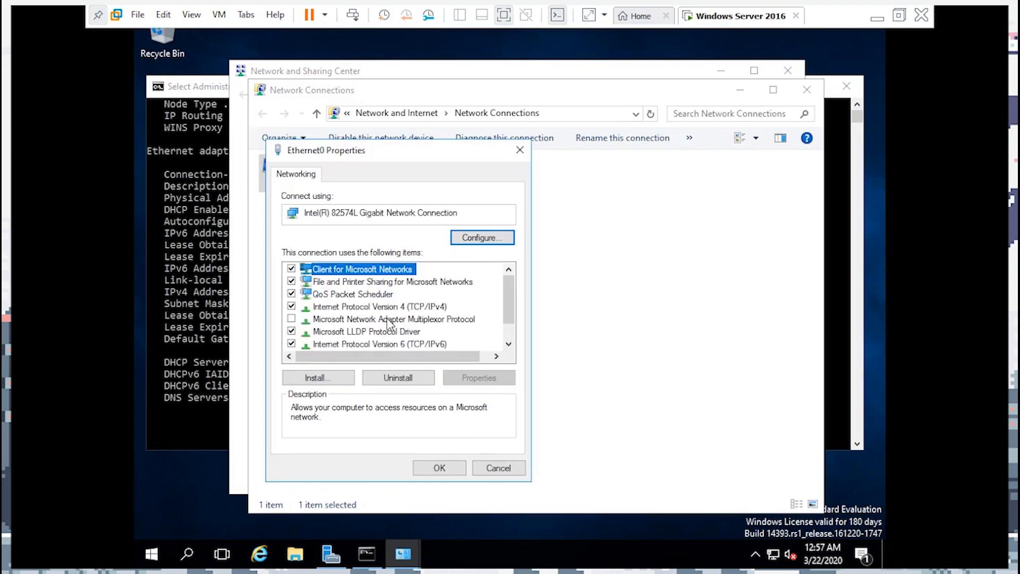
Open Internet Protocol Version 4 (TCP/IPv4) properties and select 'Use the following IP address'
left_click(431, 308)
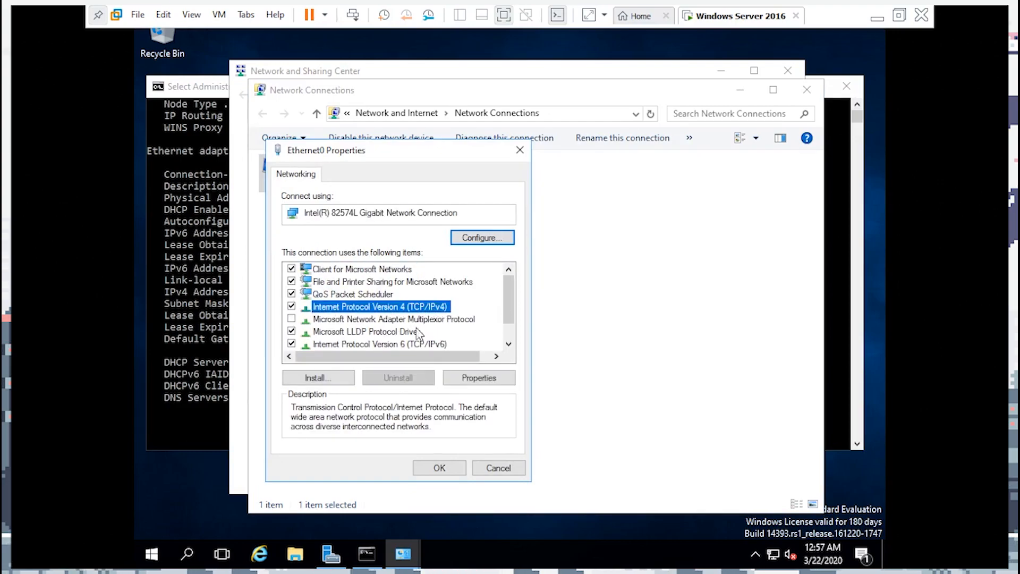
left_click(474, 380)
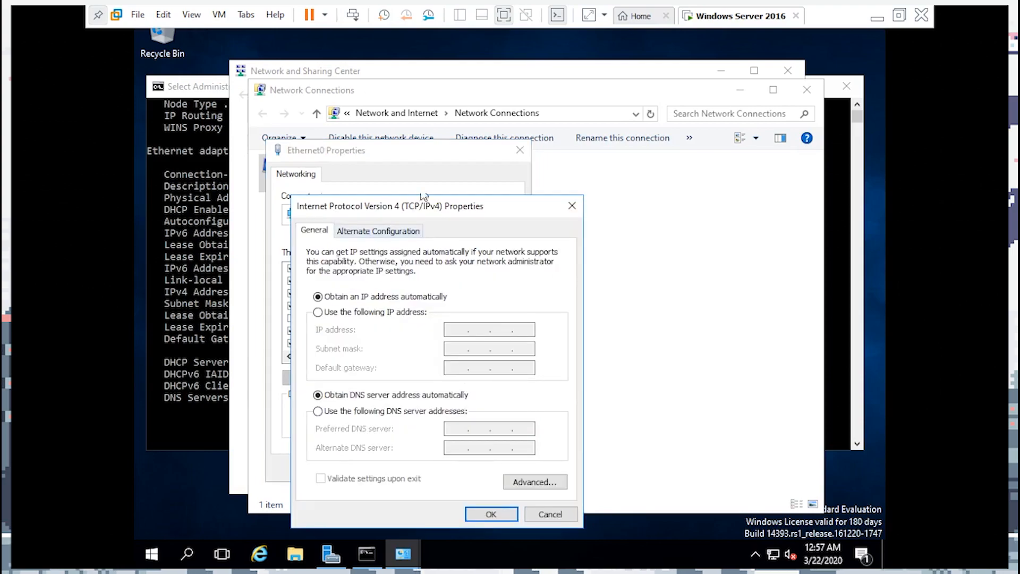
left_click_drag(425, 200, 664, 170)
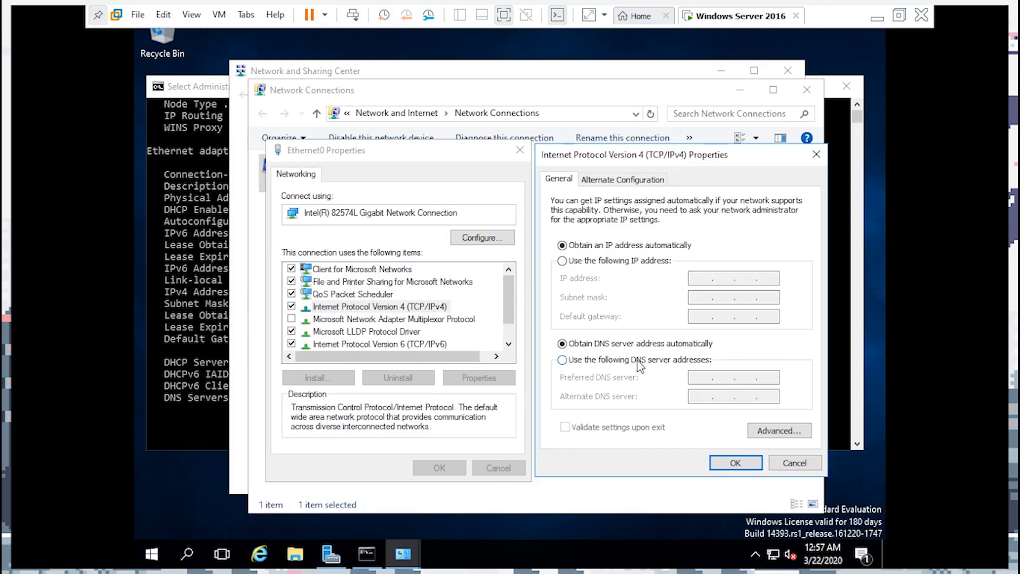
left_click(225, 223)
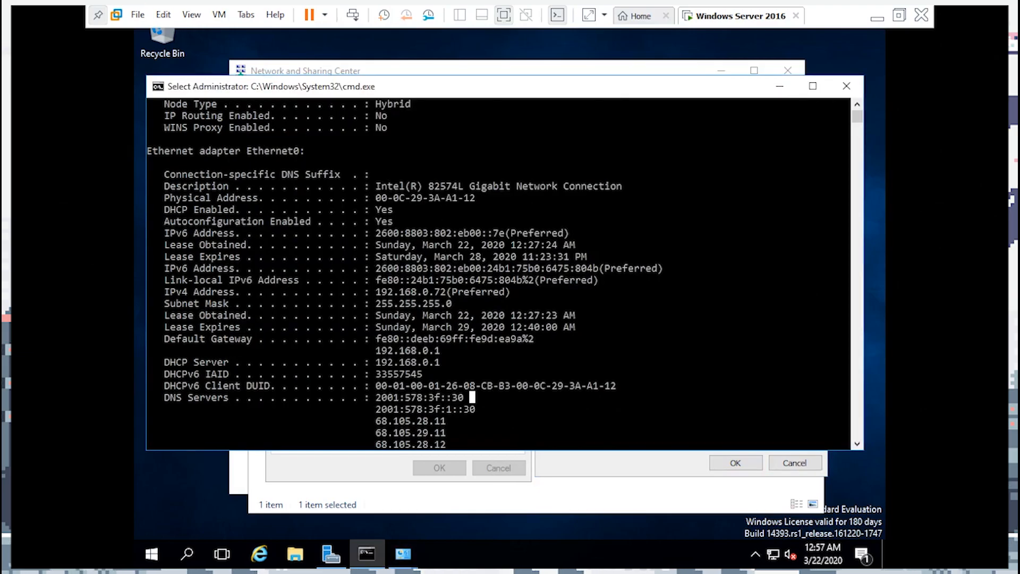
left_click(618, 471)
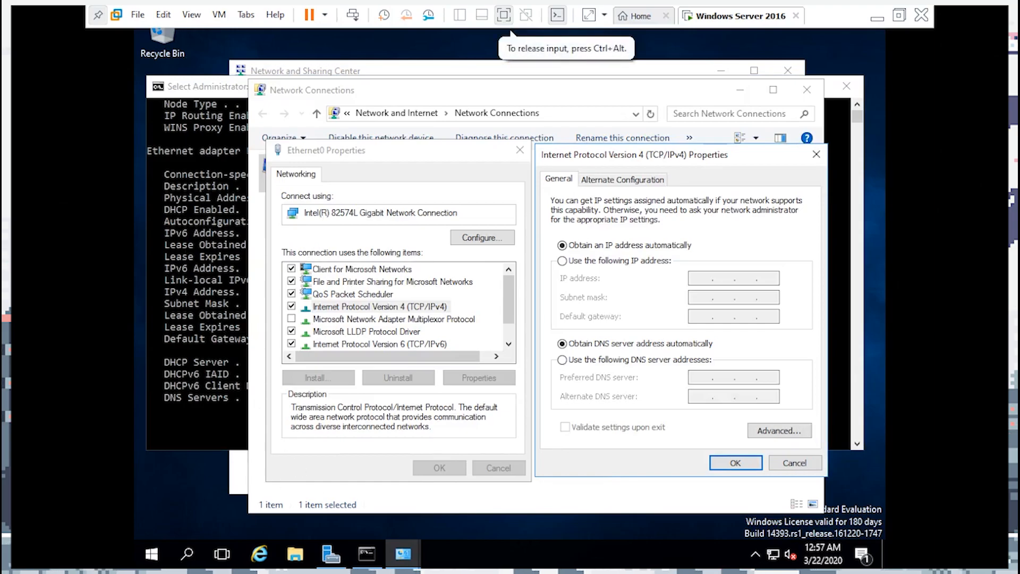
left_click(580, 261)
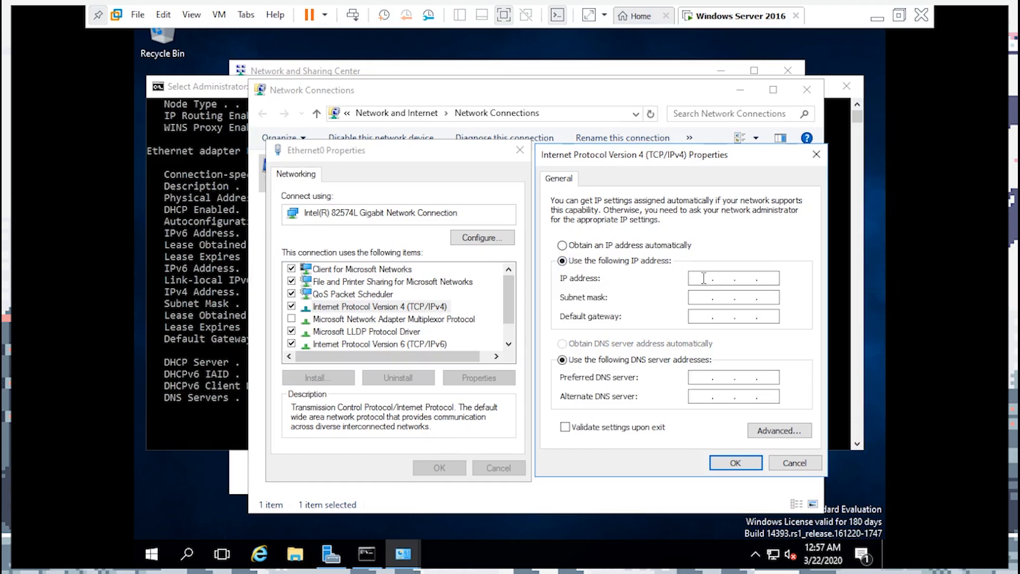
Enter IP address 192.168.0.73 and fill in the default subnet mask 255.255.255.0
left_click(237, 300)
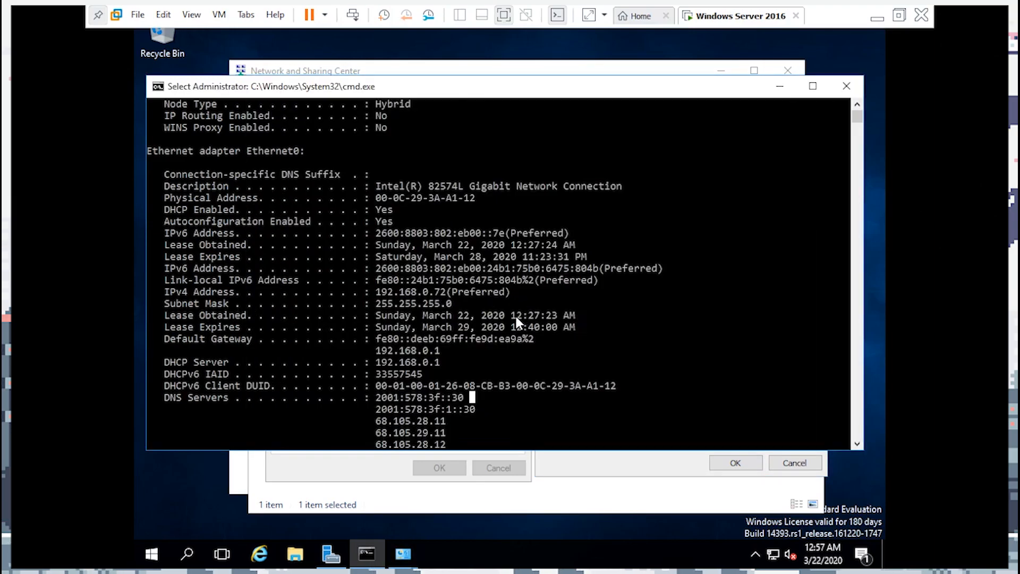
left_click_drag(374, 293, 443, 298)
left_click(443, 292)
left_click_drag(605, 93, 490, 140)
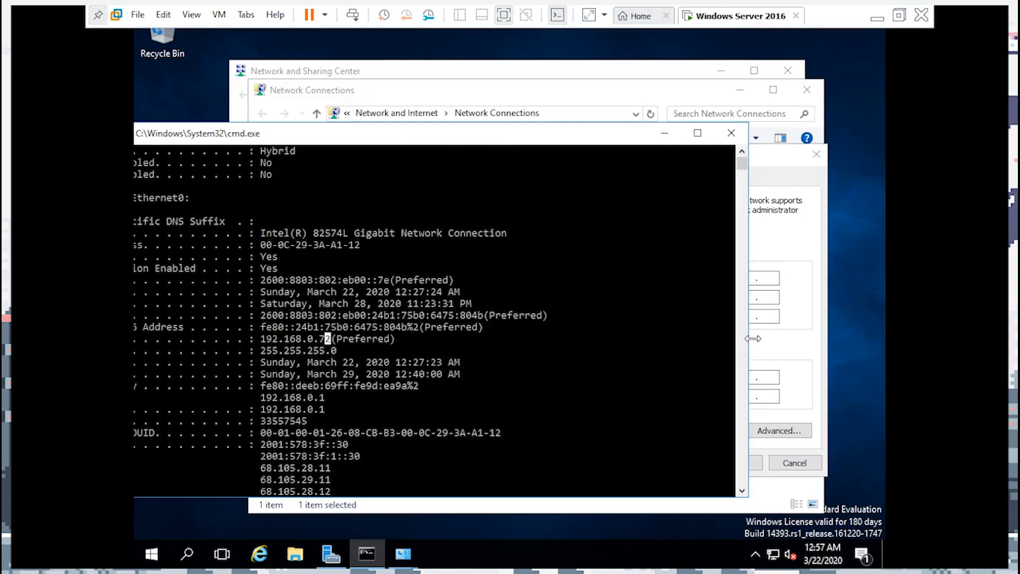
left_click(754, 339)
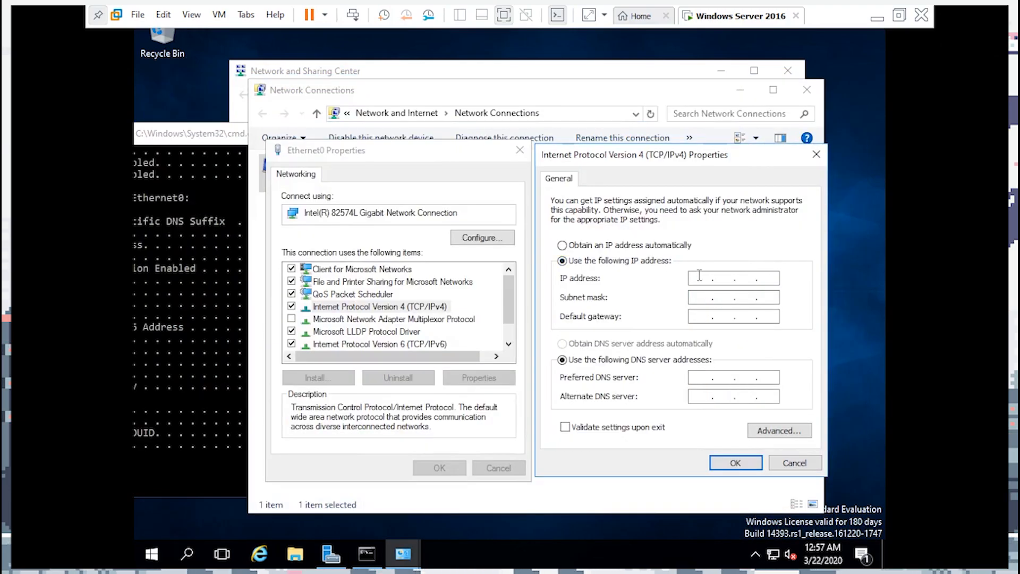
type("192.168..")
left_click(233, 311)
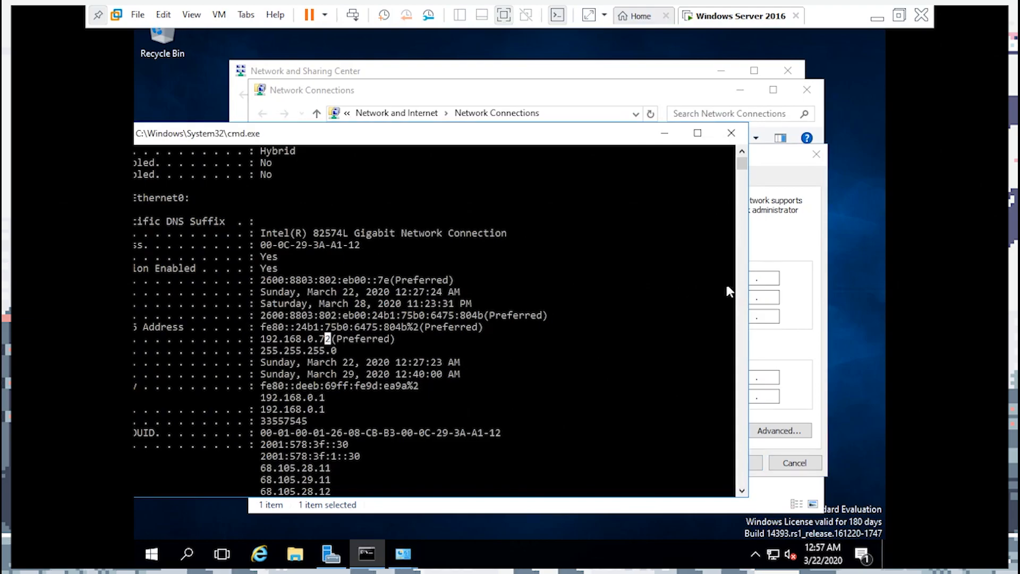
left_click(746, 278)
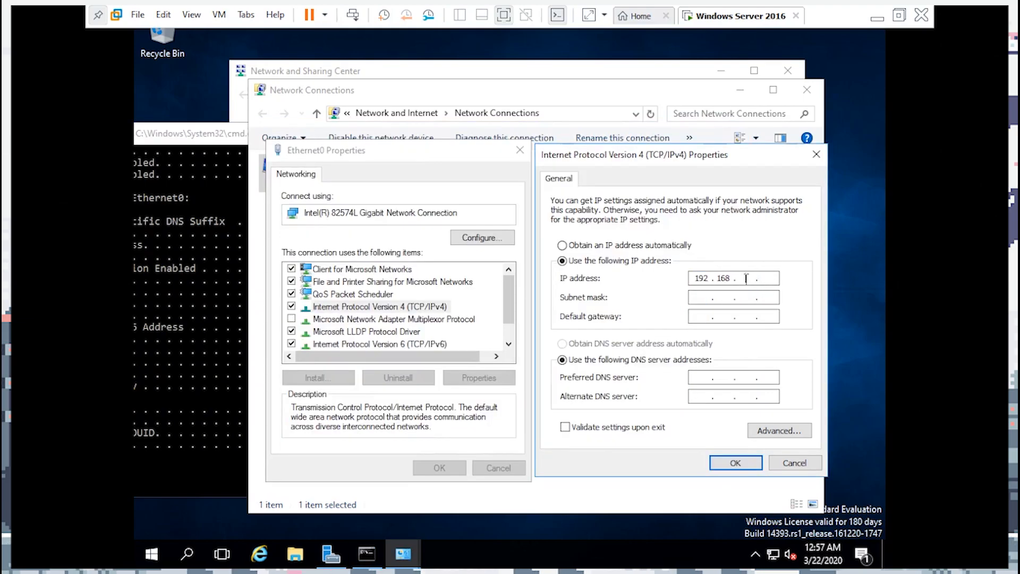
type("0.76")
left_click(702, 299)
Enter default gateway 192.168.0.1, apply the settings with OK, and close Ethernet0 properties
left_click(174, 393)
left_click_drag(381, 140, 432, 124)
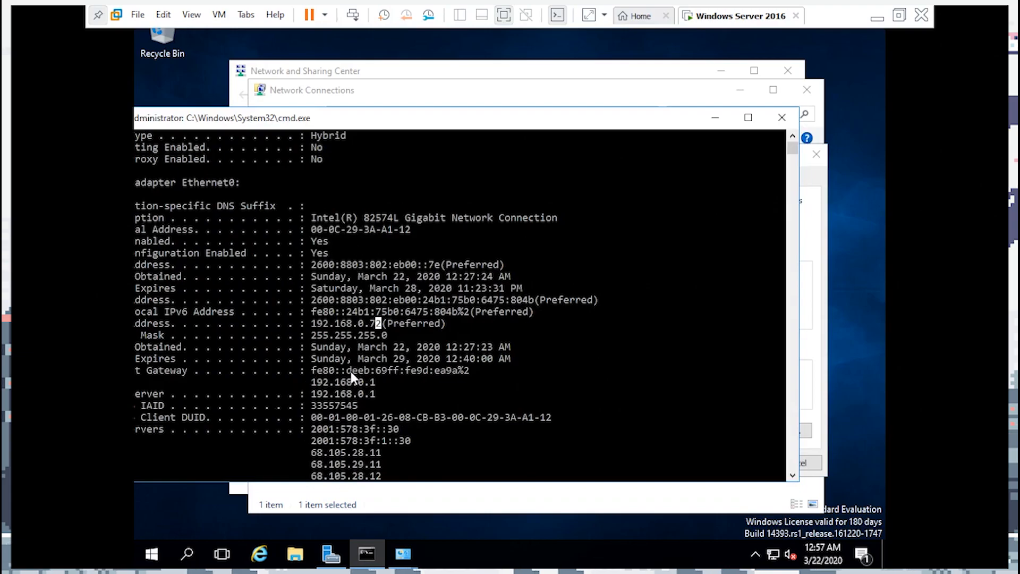
left_click_drag(381, 381, 307, 383)
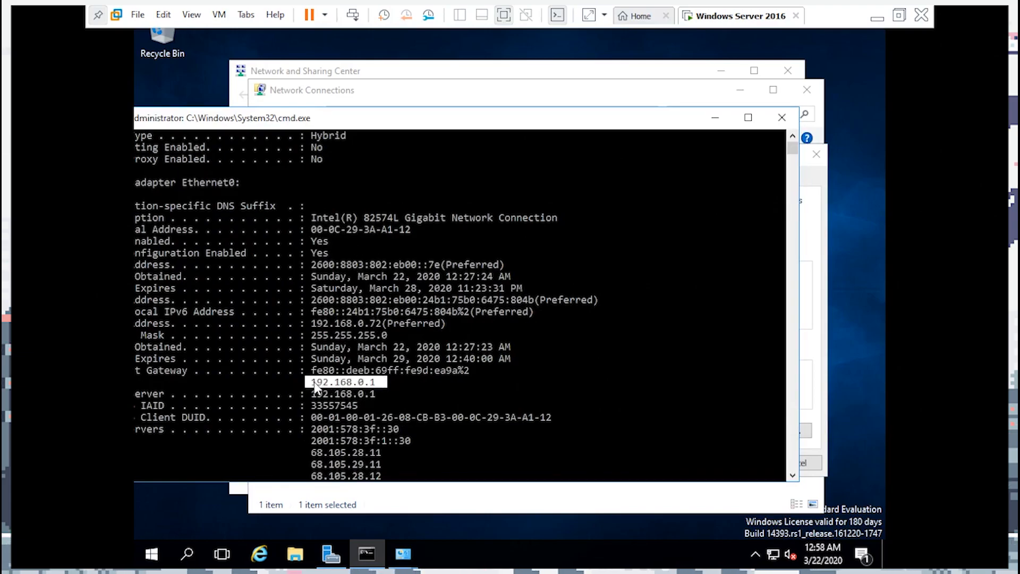
left_click(793, 454)
left_click(793, 398)
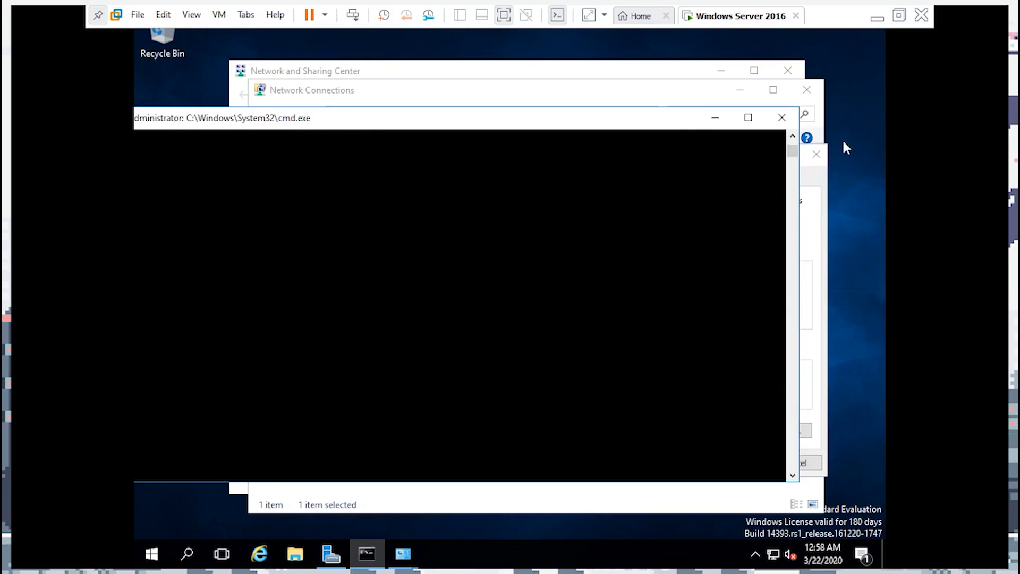
left_click_drag(792, 146, 792, 139)
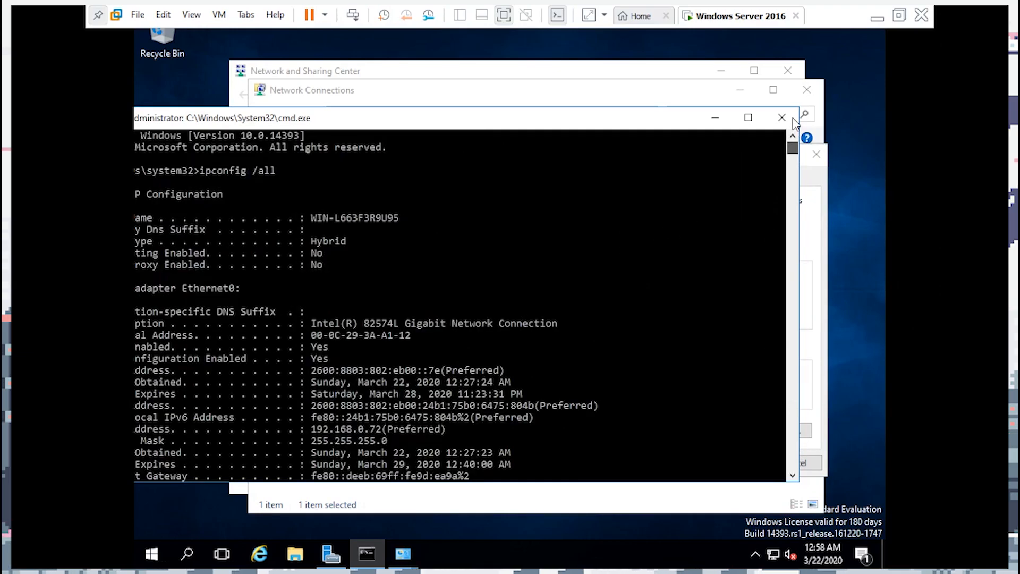
left_click(716, 117)
left_click(697, 316)
type("192 . 168 . 0 . 1")
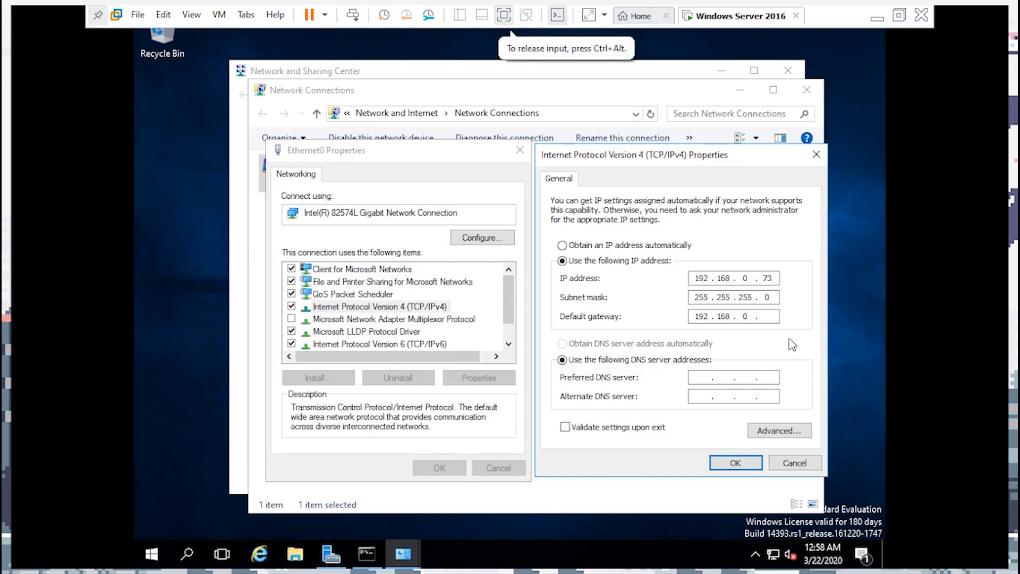
left_click(735, 462)
left_click(428, 470)
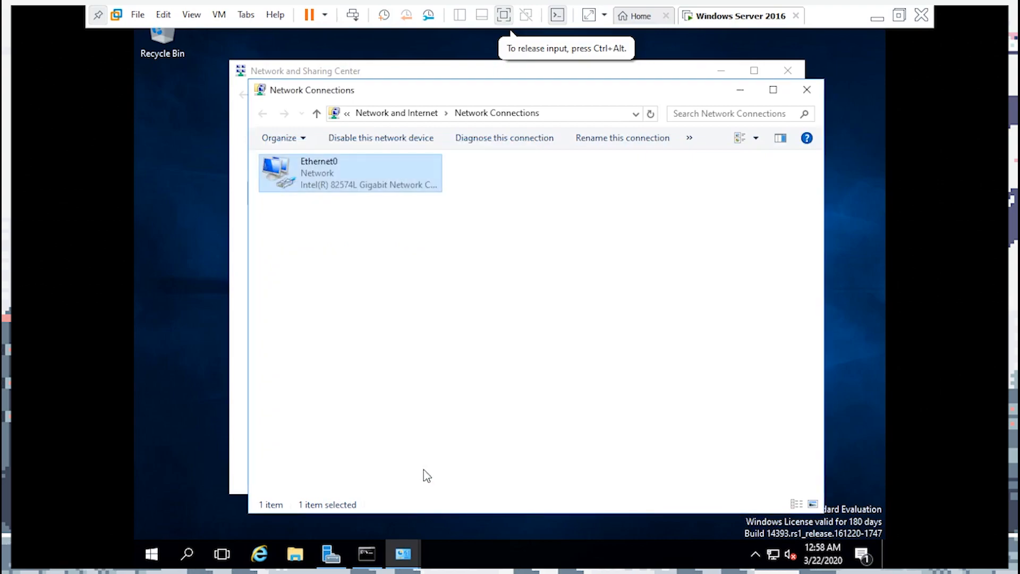
Close the network windows, restore Command Prompt and clear it with cls
left_click(807, 90)
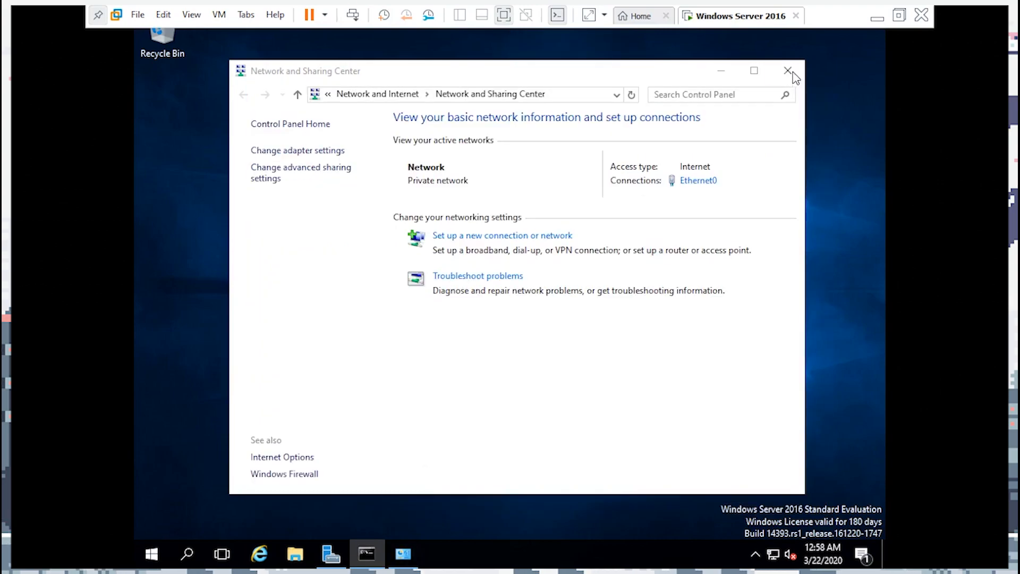
left_click(787, 70)
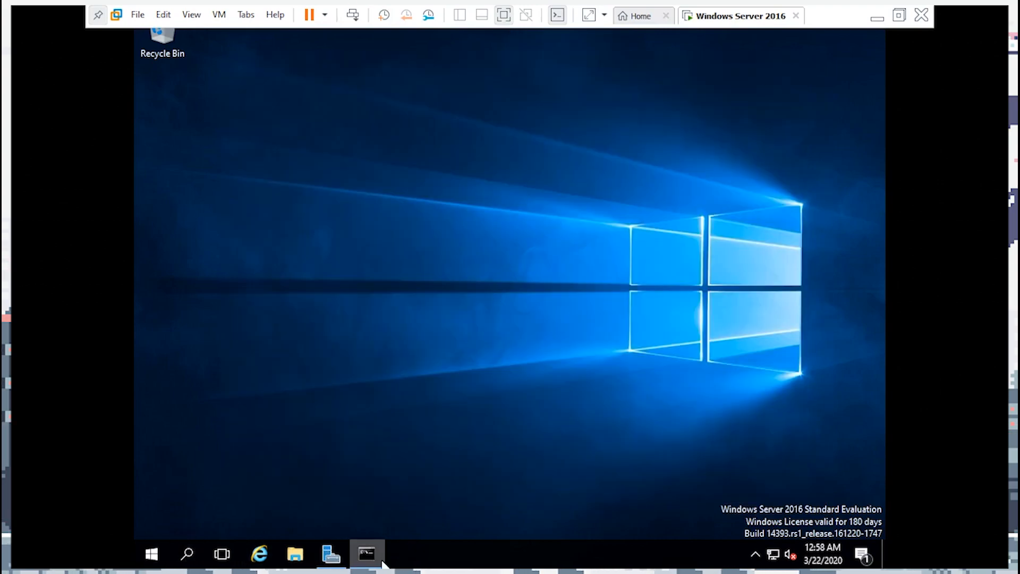
left_click(366, 552)
left_click_drag(663, 117, 711, 93)
scroll(662, 291, "down", 10)
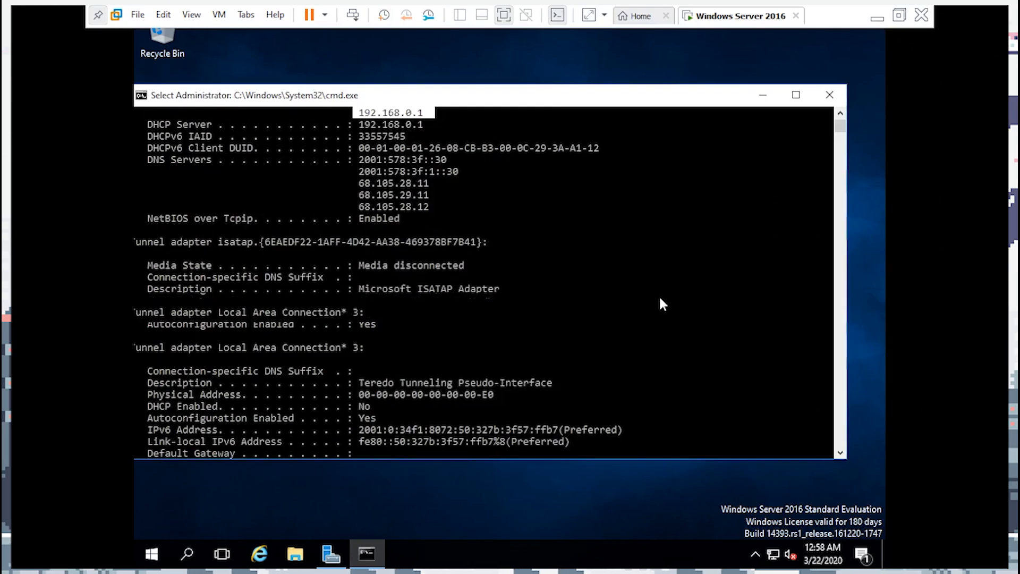
scroll(660, 299, "down", 7)
key("Escape")
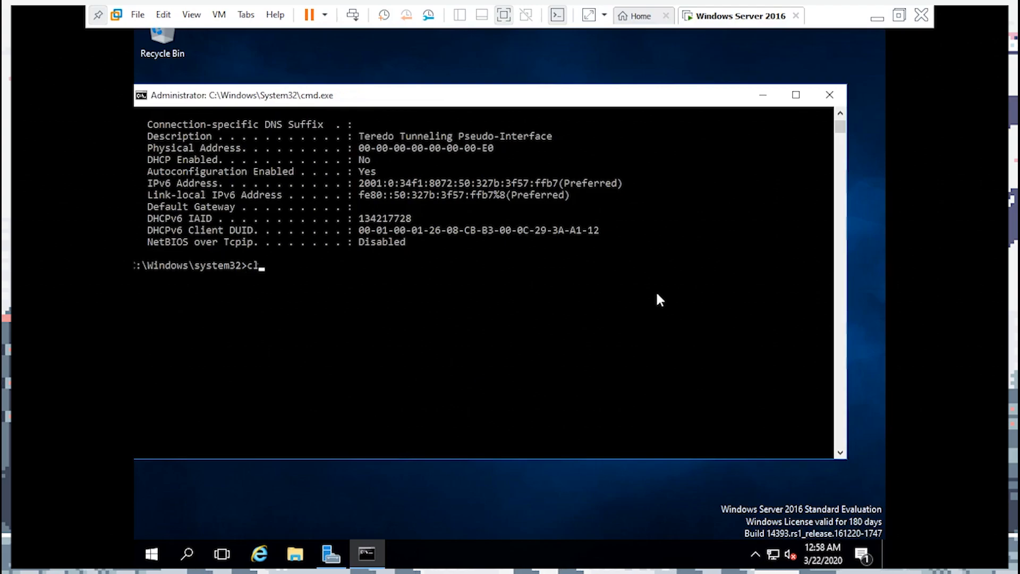
type("cls")
key("Return")
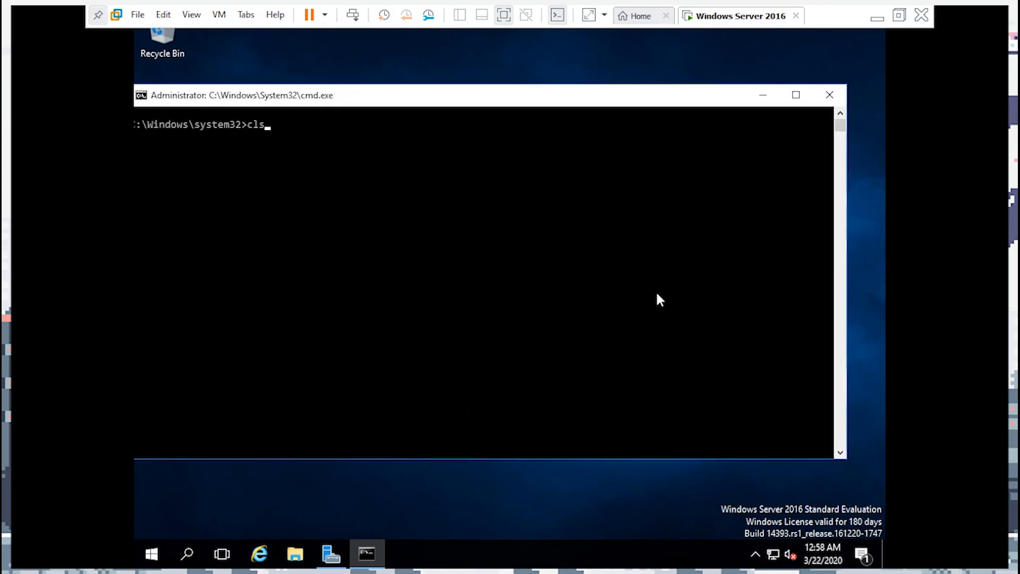
Rerun ipconfig /all, mark 192.168.0.73, gateway 192.168.0.1 and mask 255.255.255.0, then close the console
key("Up")
key("Return")
scroll(584, 250, "up", 5)
scroll(576, 240, "up", 5)
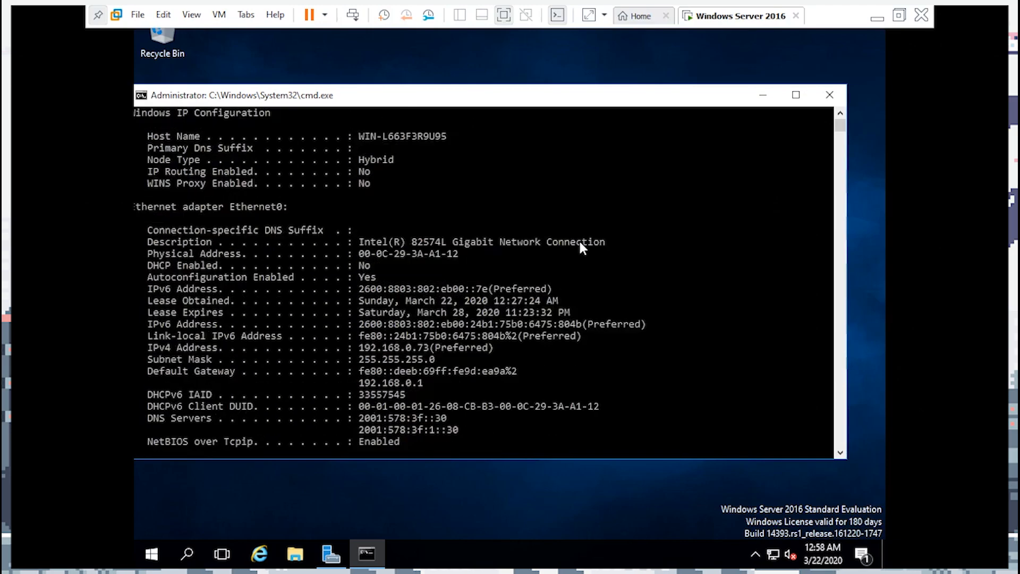
scroll(579, 250, "down", 6)
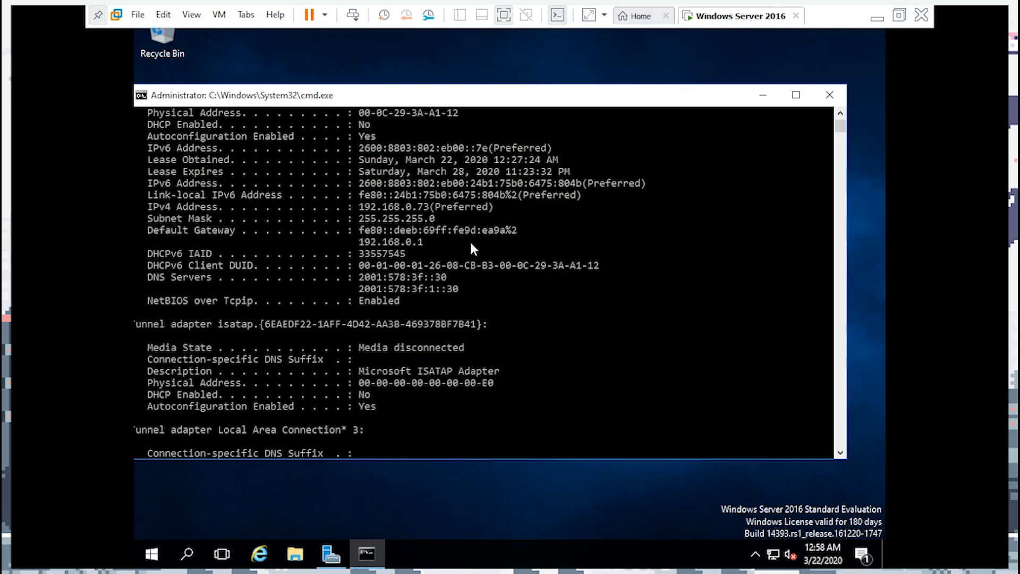
left_click_drag(358, 205, 573, 207)
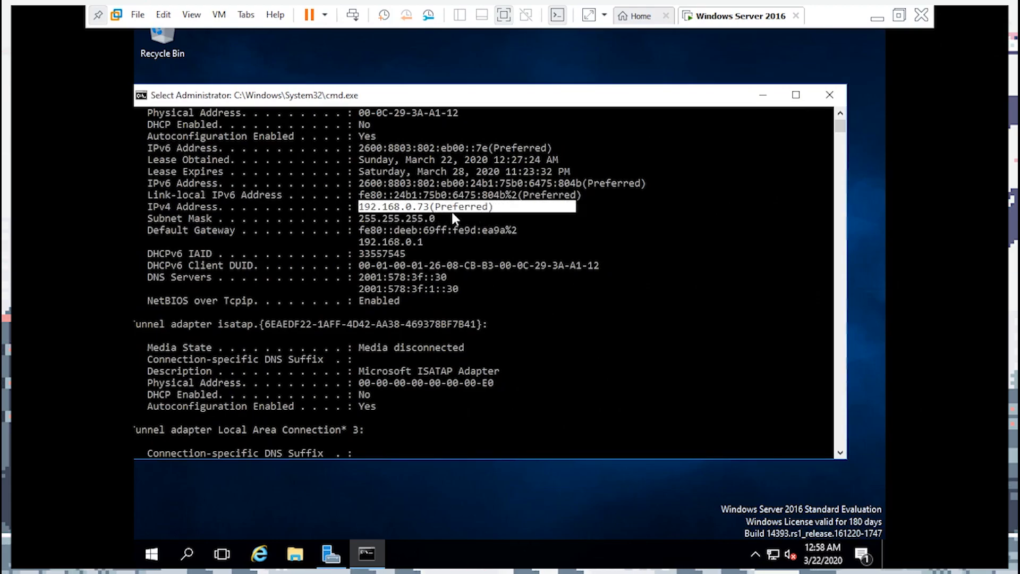
left_click_drag(432, 242, 344, 237)
left_click_drag(473, 218, 350, 215)
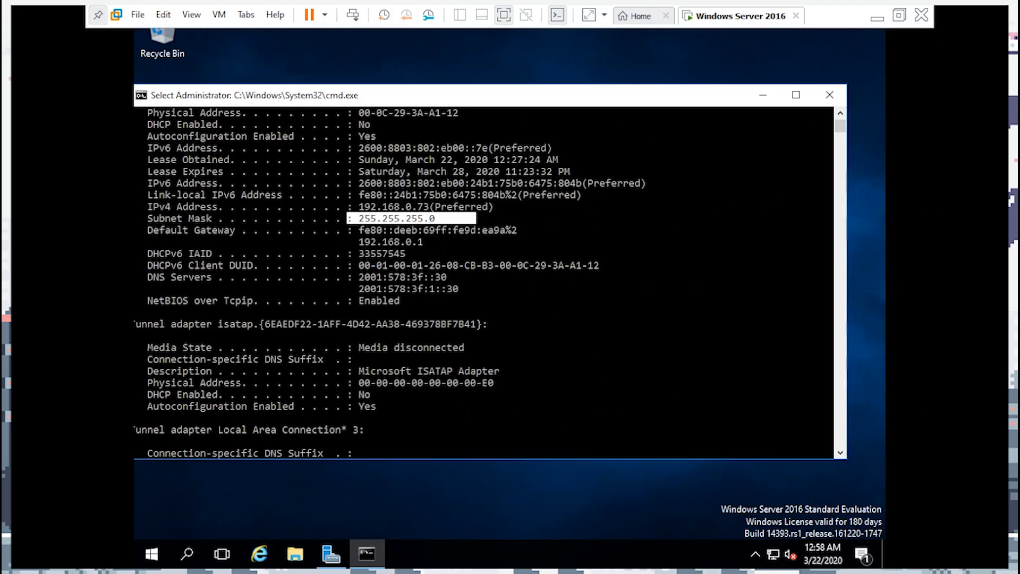
left_click(842, 90)
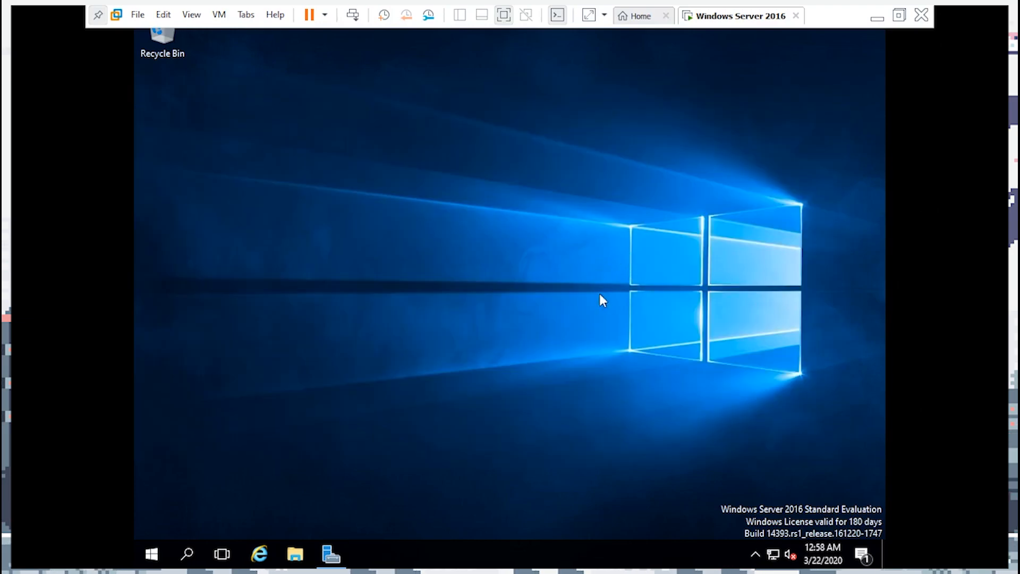
Bring up Server Manager from the taskbar, browse the Tools menu, then open the Manage menu
mouse_move(334, 560)
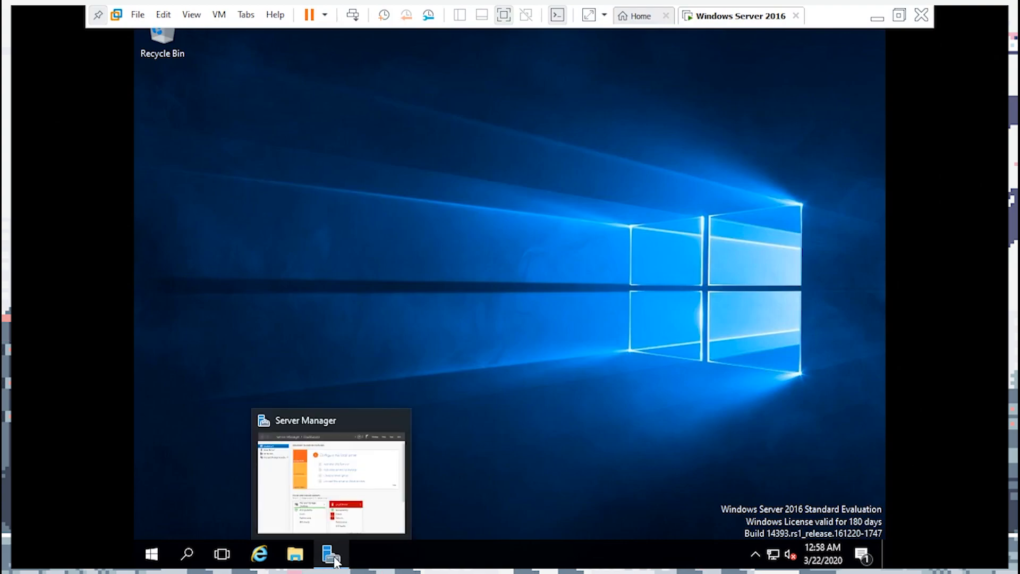
left_click(335, 560)
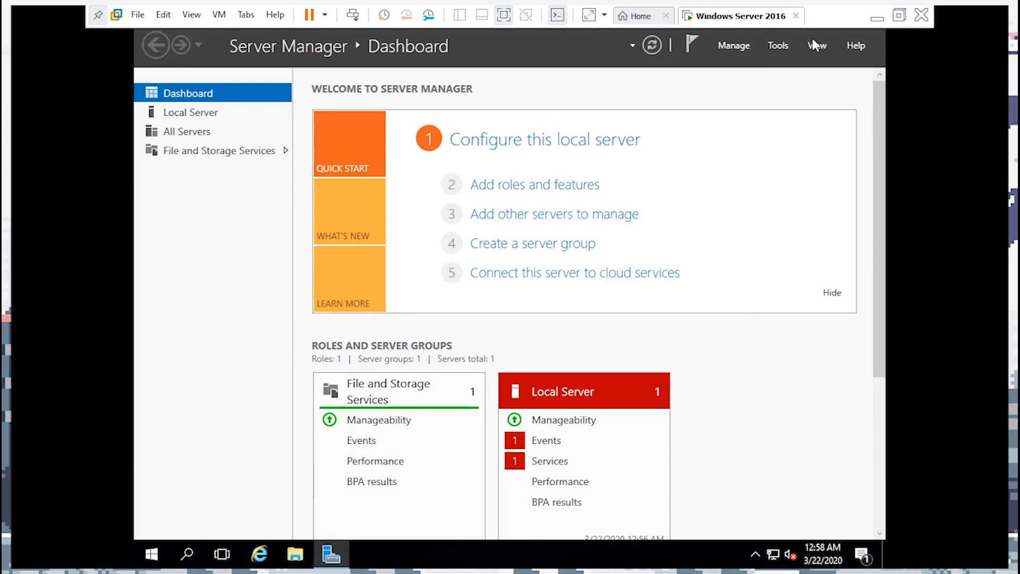
left_click(769, 44)
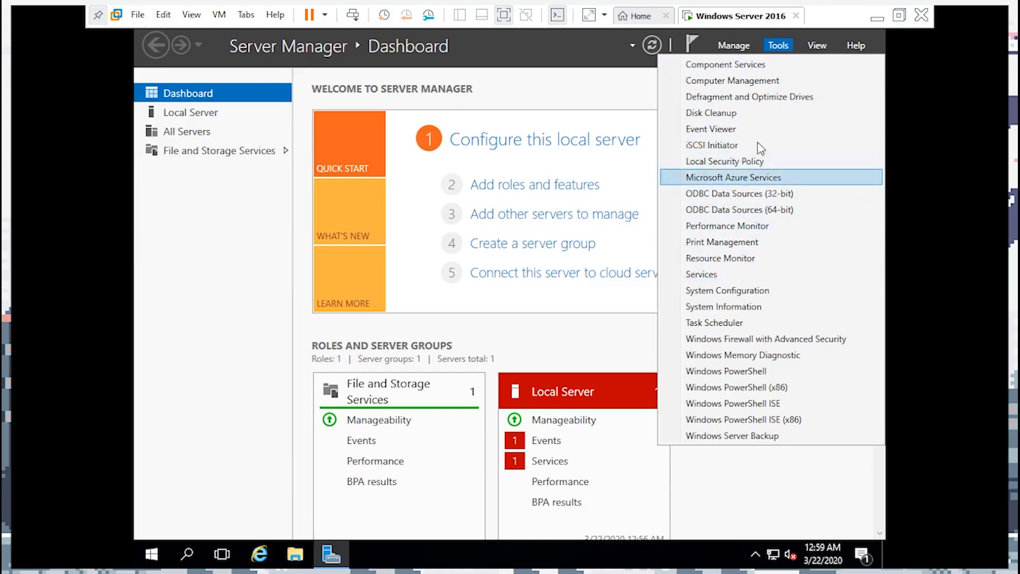
left_click(724, 39)
left_click(730, 47)
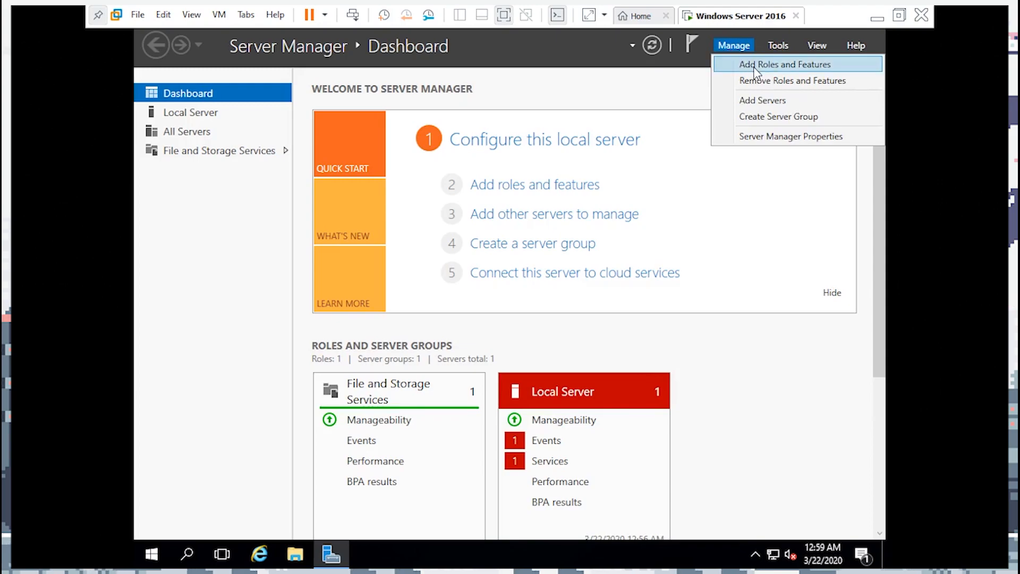
Launch Add Roles and Features, keeping role-based installation and this server, up to Server Roles
left_click(746, 66)
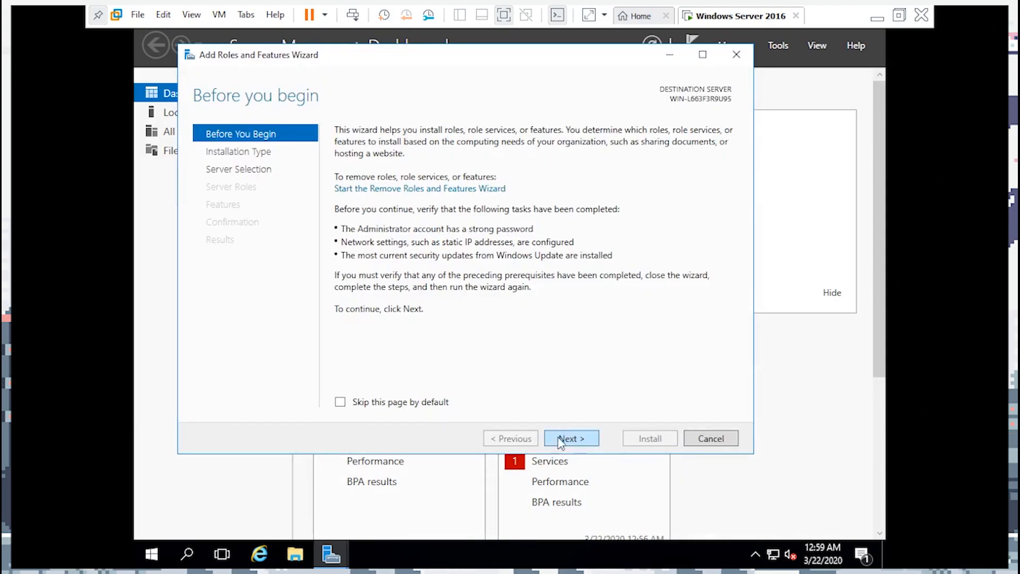
left_click(583, 439)
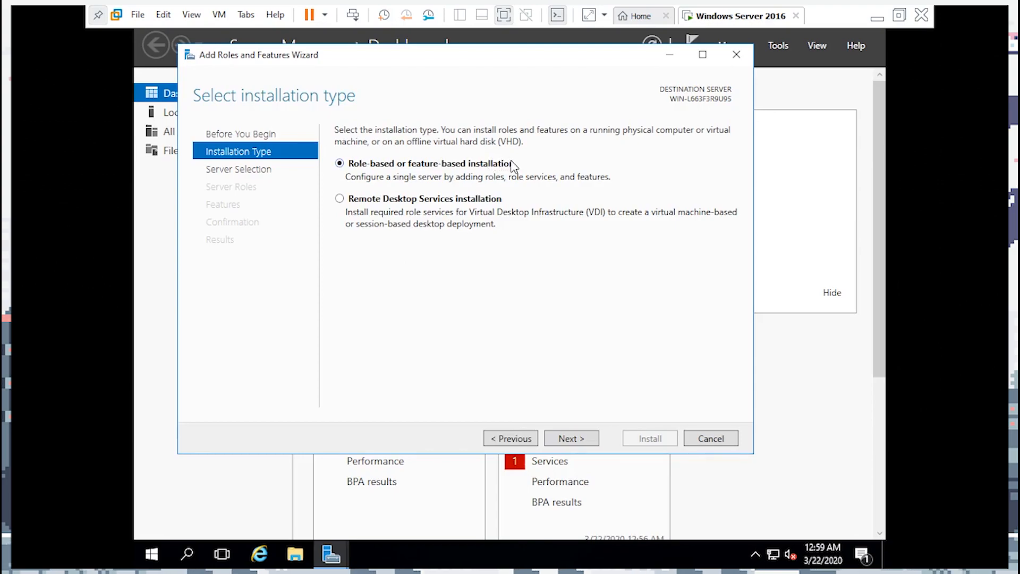
left_click(570, 439)
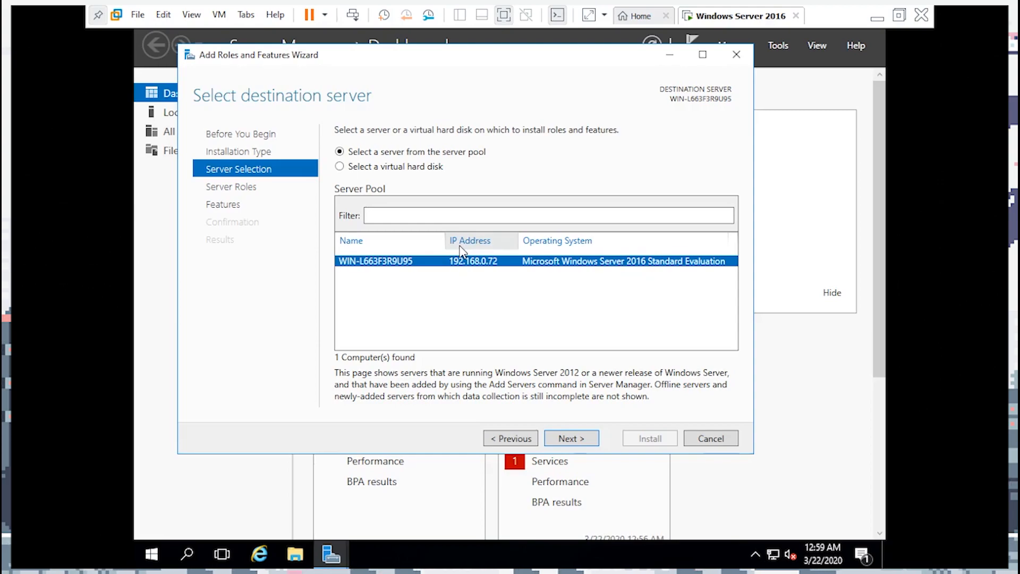
left_click(565, 440)
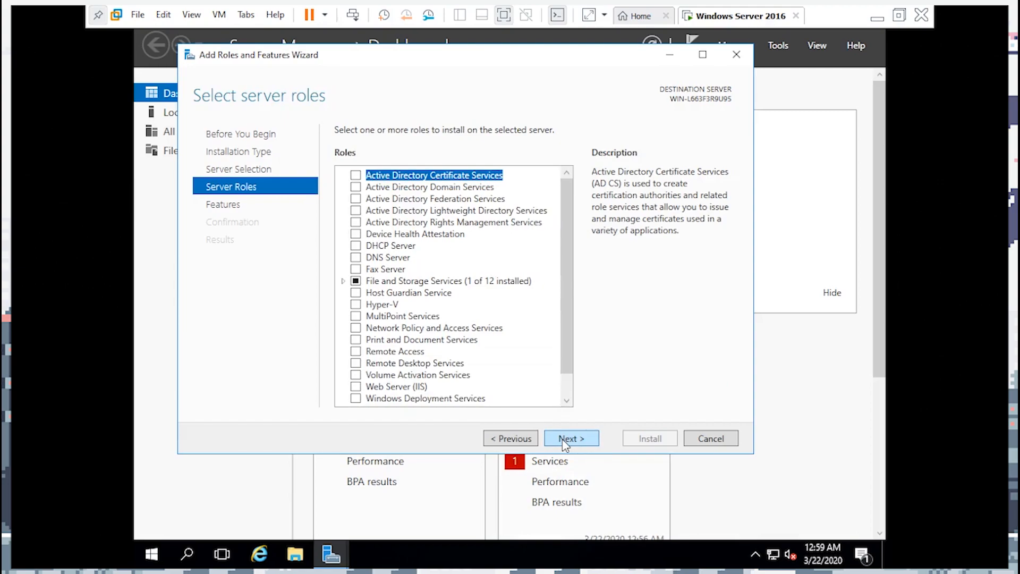
Tick Active Directory Domain Services, accept its required management features, and continue to Features
left_click(355, 188)
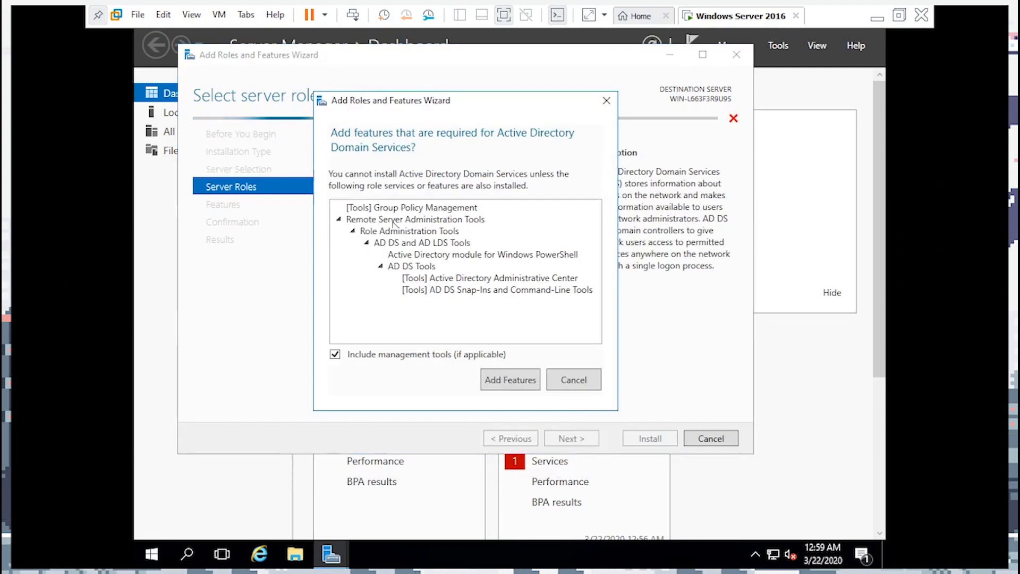
left_click(510, 381)
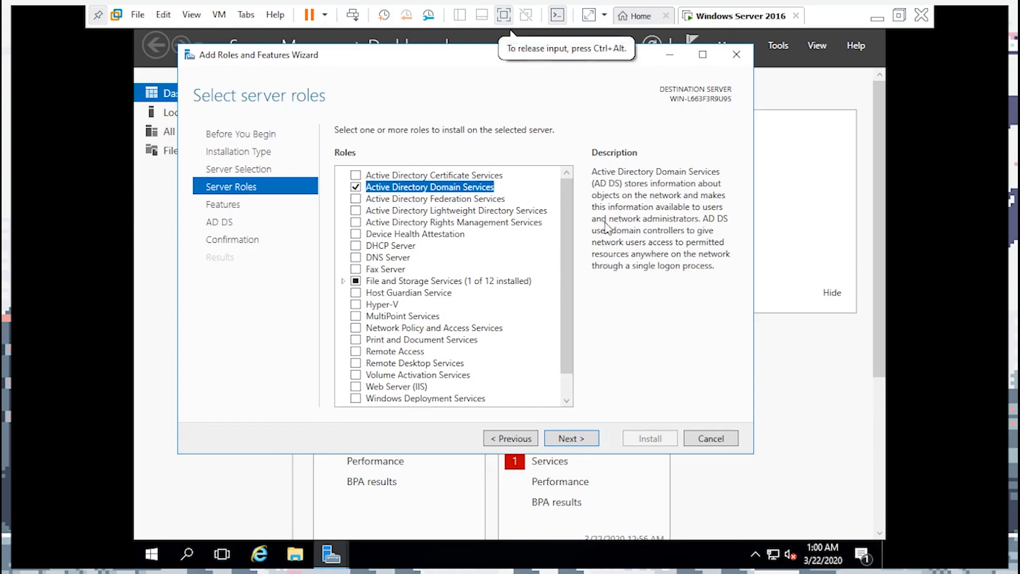
mouse_move(566, 238)
left_mouse_down()
mouse_move(566, 293)
mouse_move(570, 218)
left_mouse_up()
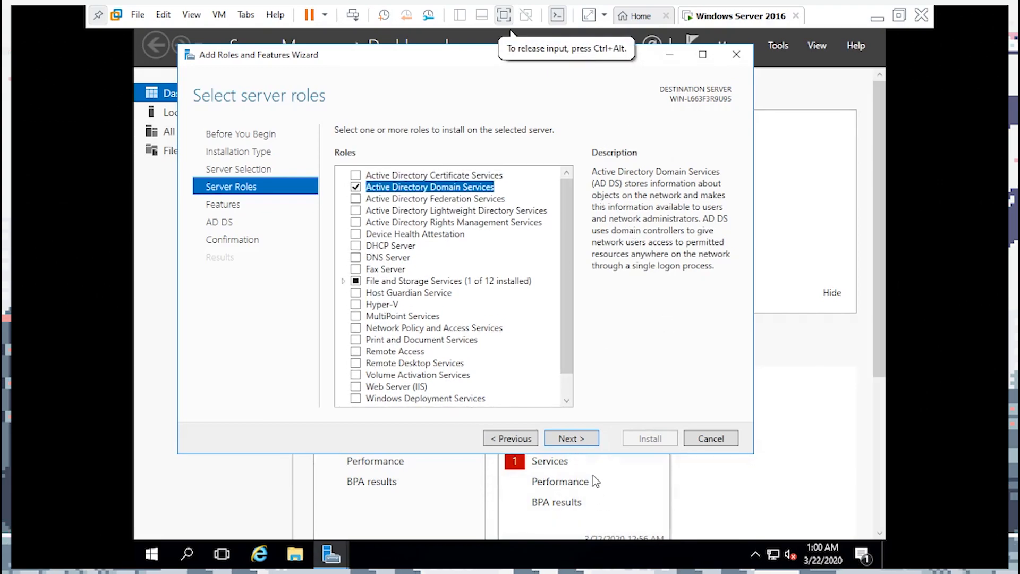
left_click(584, 440)
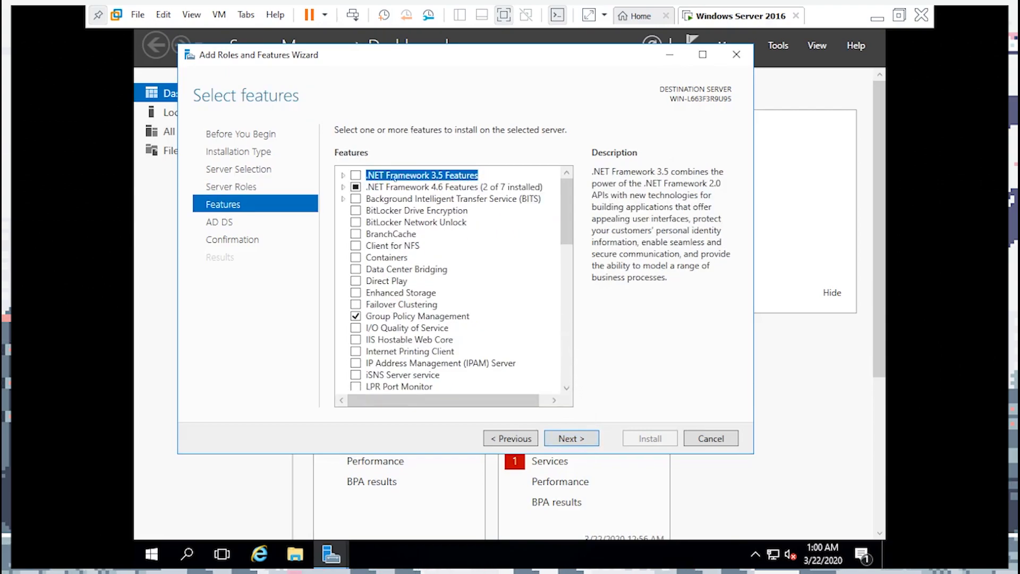
Pass the Features and AD DS pages and install AD DS, waiting for the success results
left_click(560, 436)
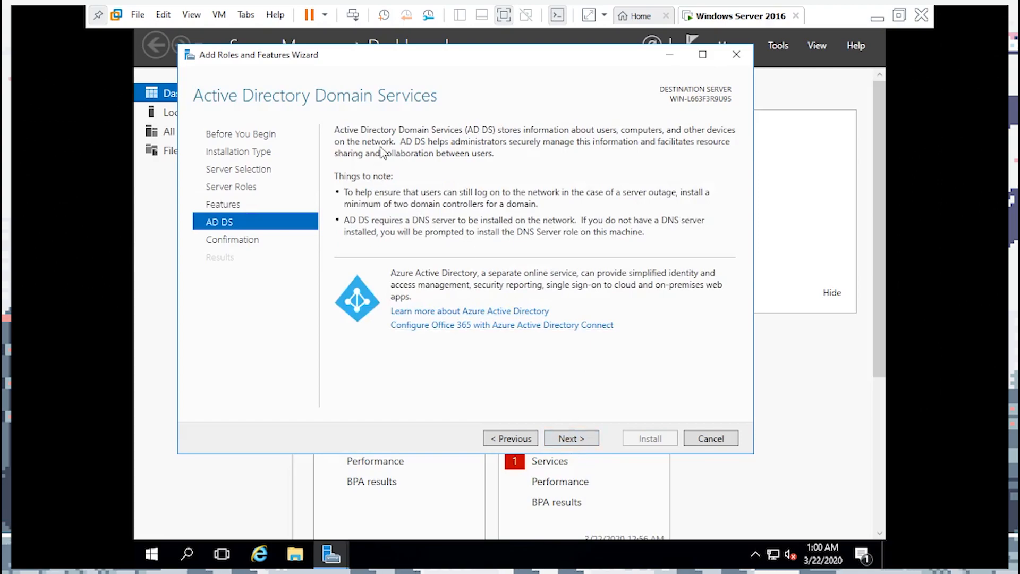
left_click(566, 441)
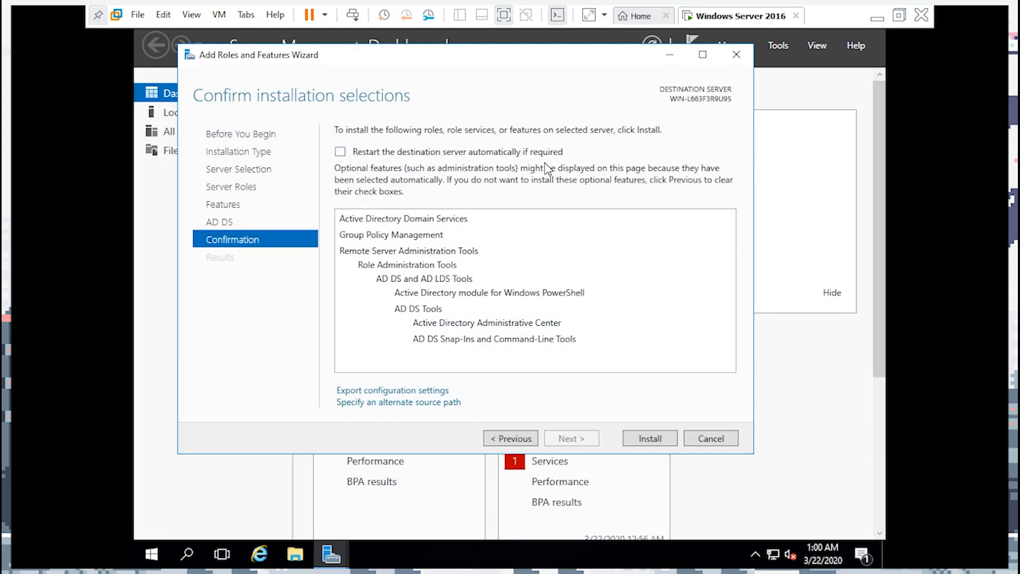
left_click(632, 441)
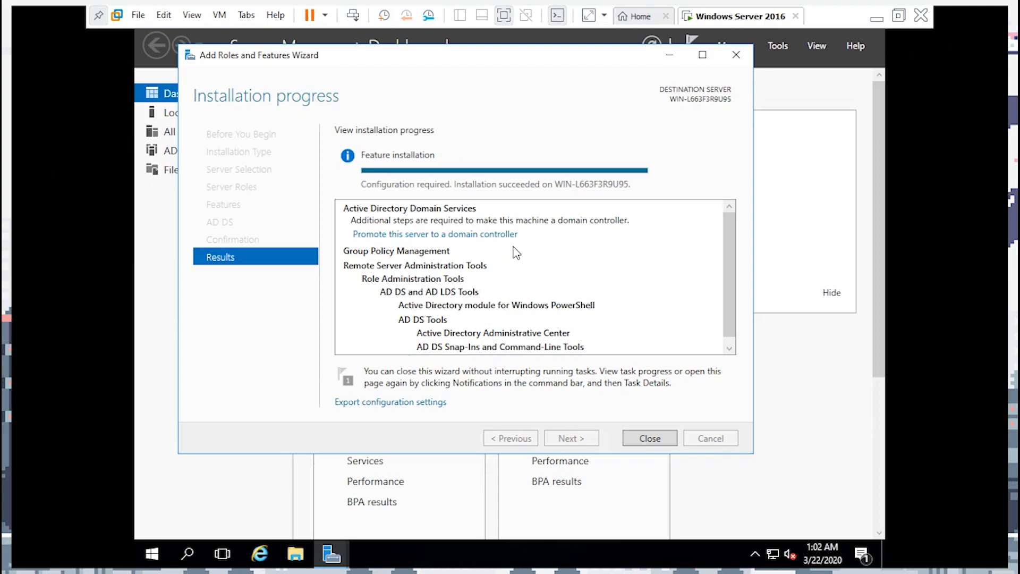
left_click_drag(505, 61, 534, 108)
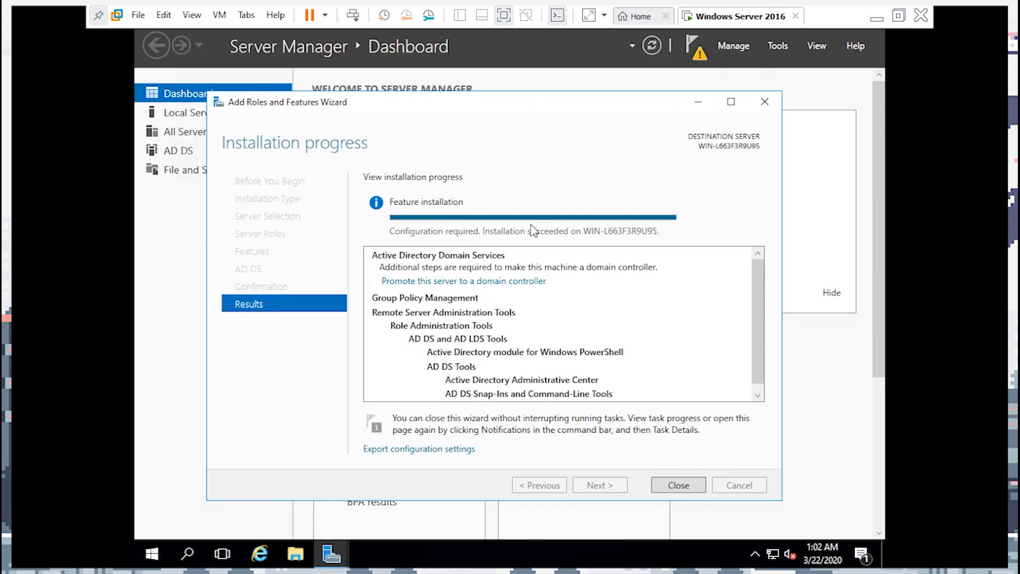
Choose 'Add a new forest' with root domain name hacklabs.com and continue
left_click(523, 280)
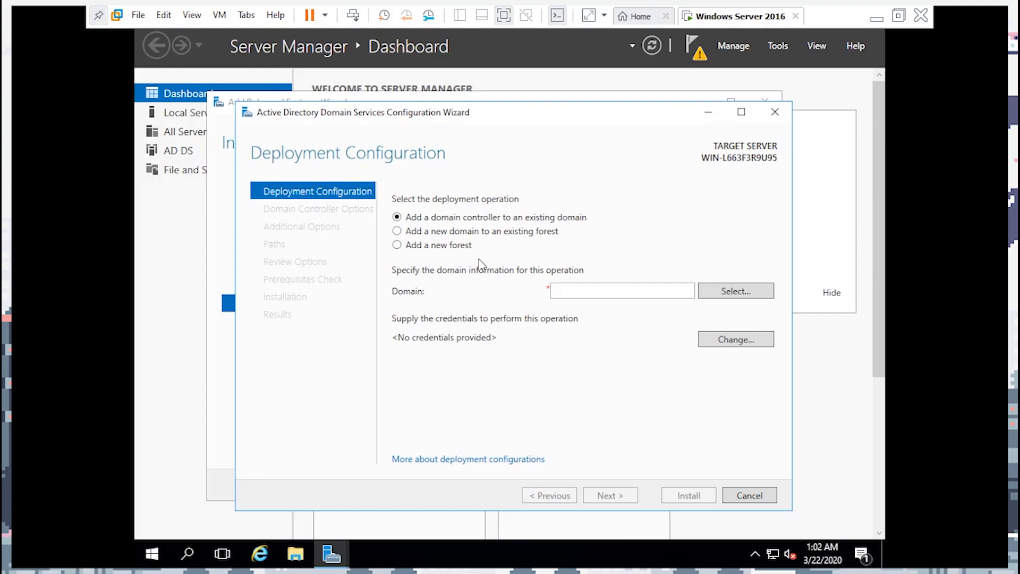
left_click(467, 247)
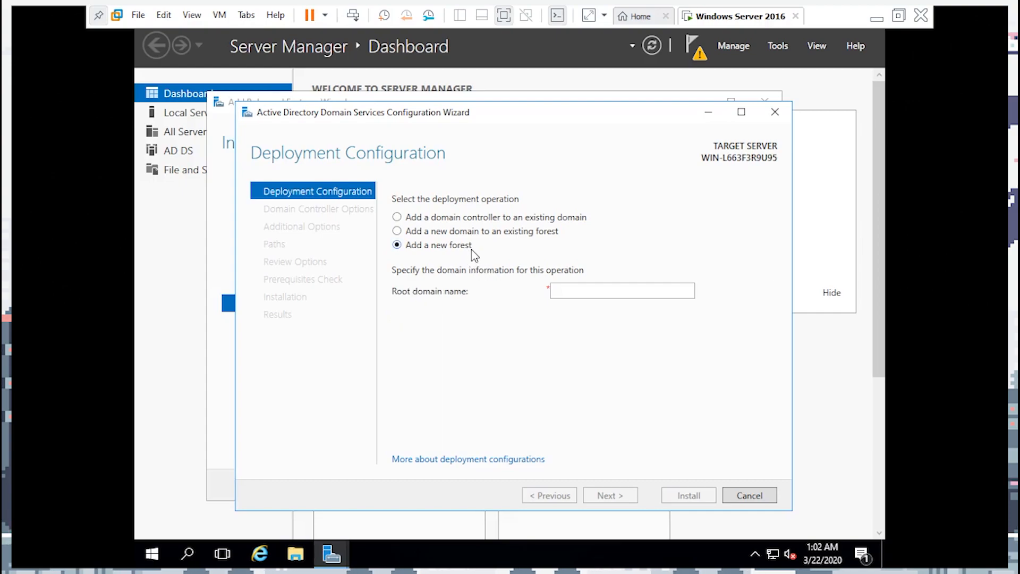
left_click(592, 288)
type("HACKLAB")
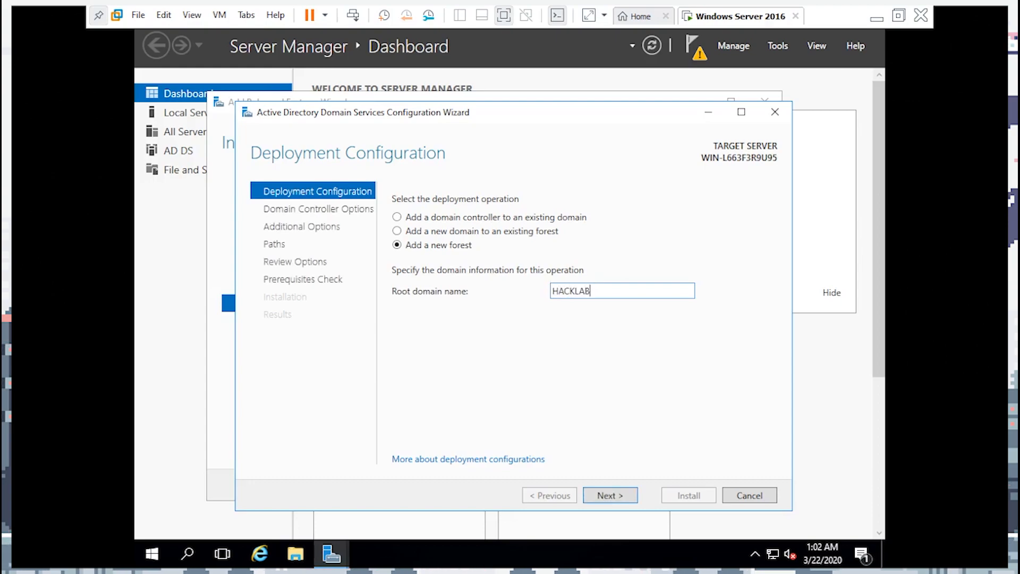
key("BackSpace")
type("hacklabs.com")
left_click(608, 496)
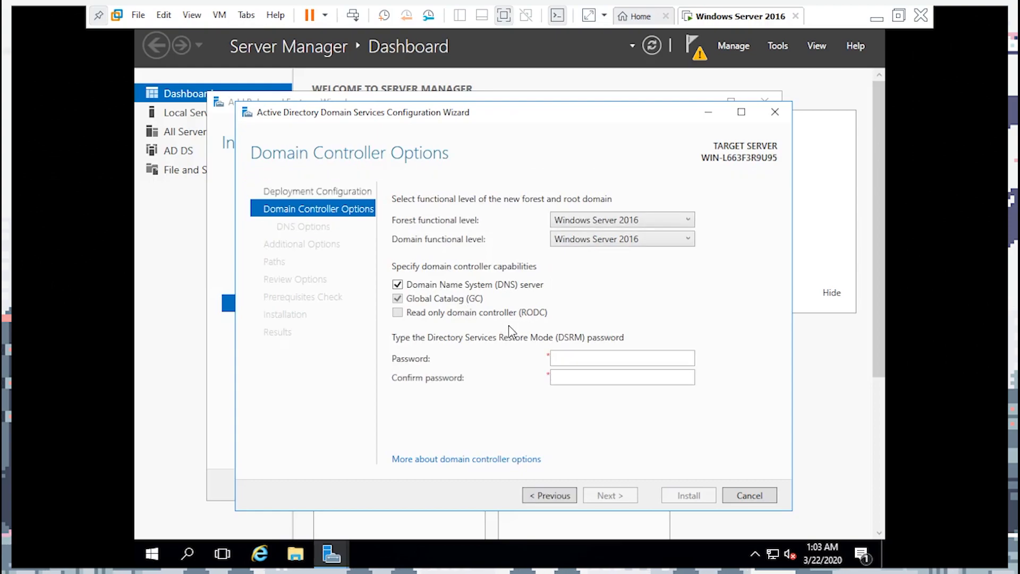
Keep Windows Server 2016 forest level, enter and confirm the DSRM password, then continue
left_click(623, 225)
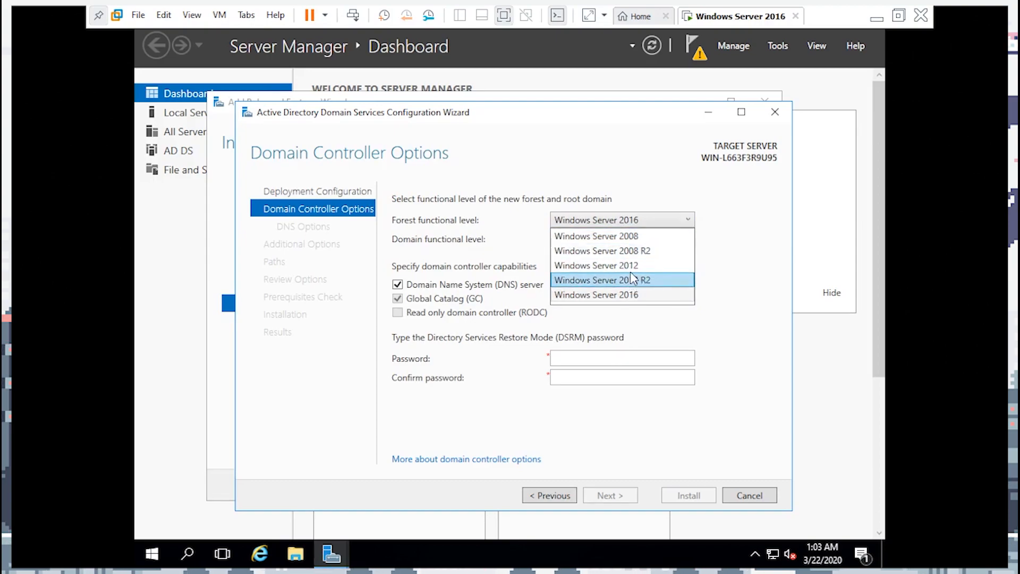
left_click(717, 259)
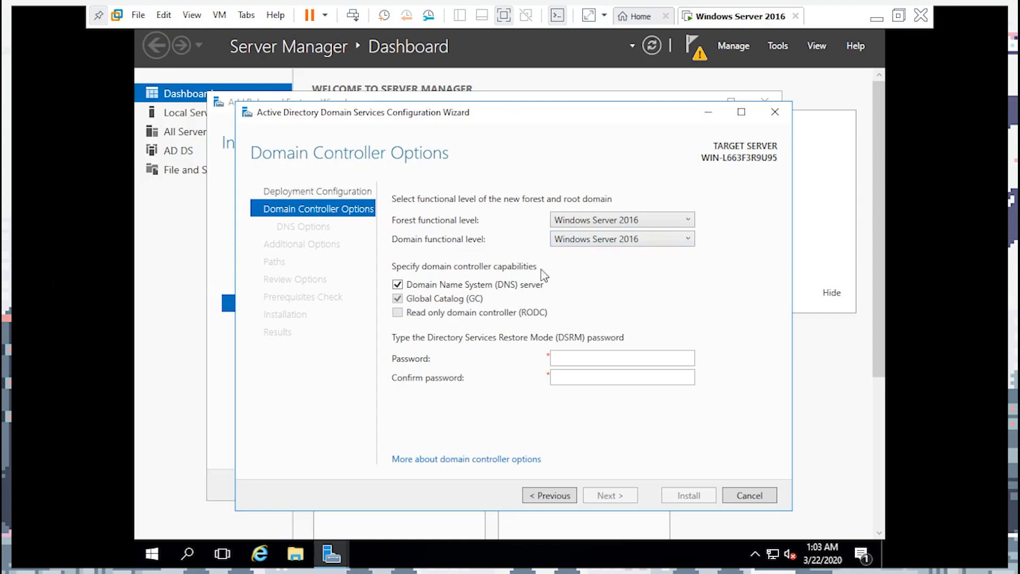
left_click(611, 363)
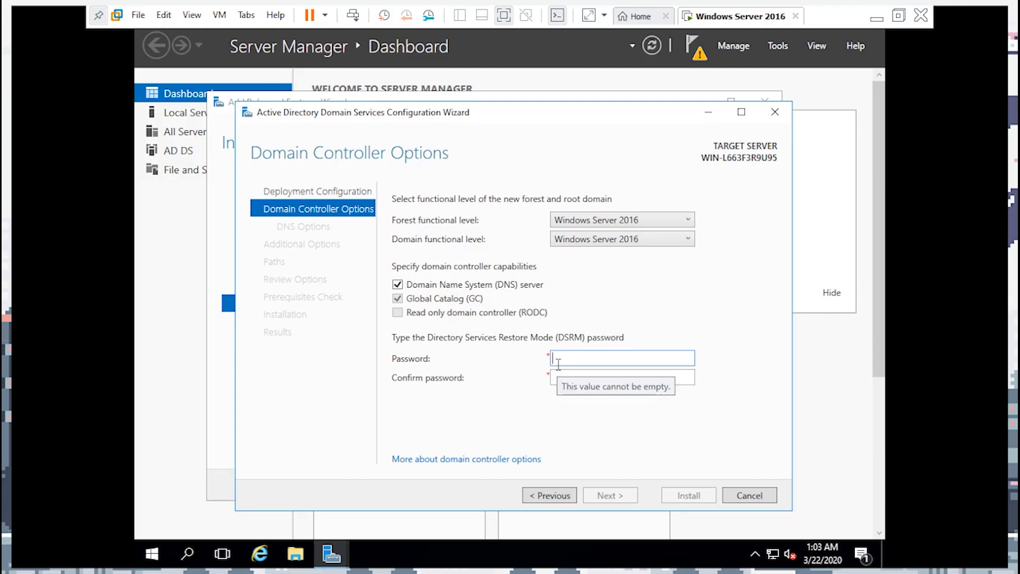
type("Pas")
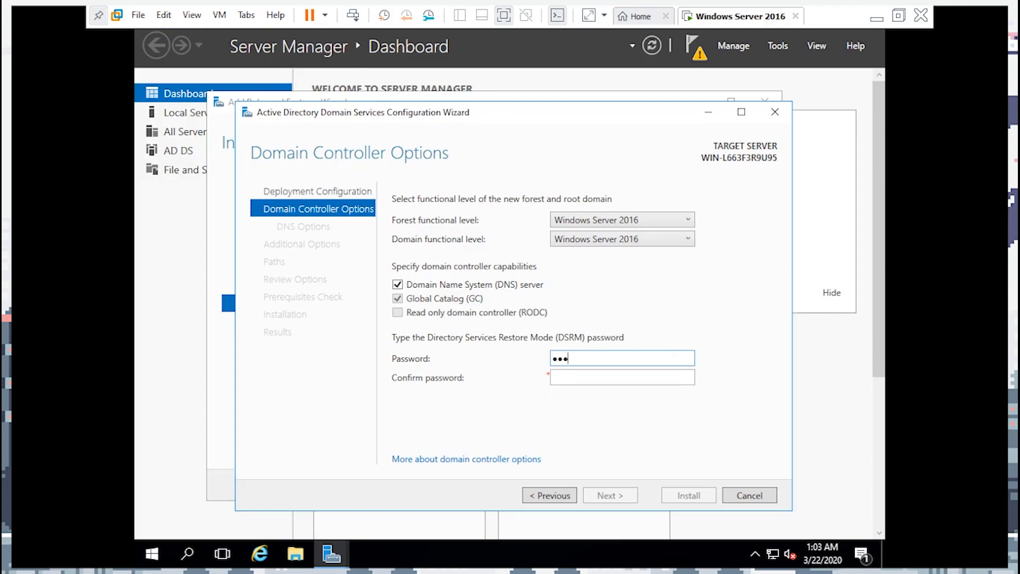
type("••••••")
left_click(587, 377)
type("Passw")
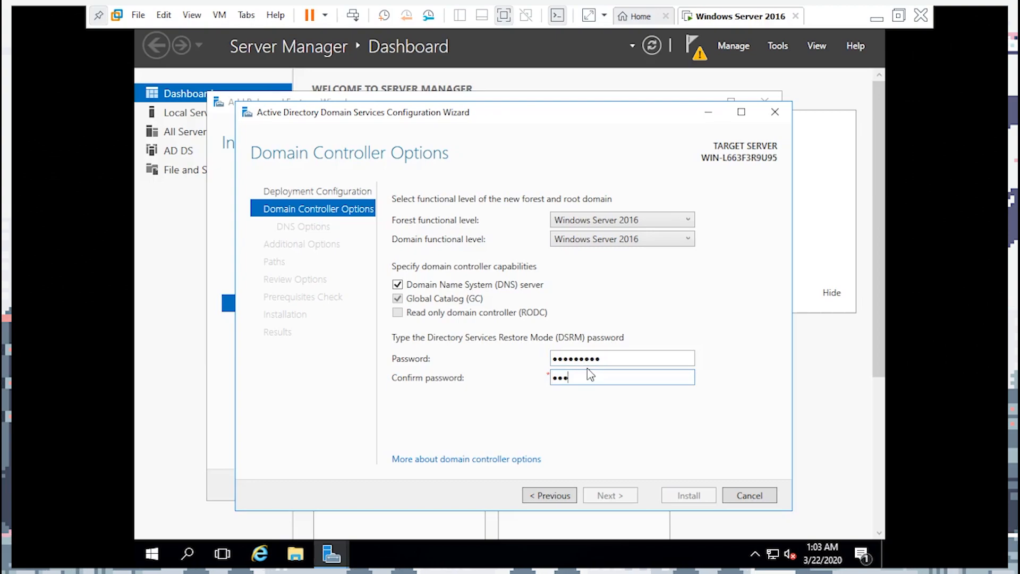
type("ord1")
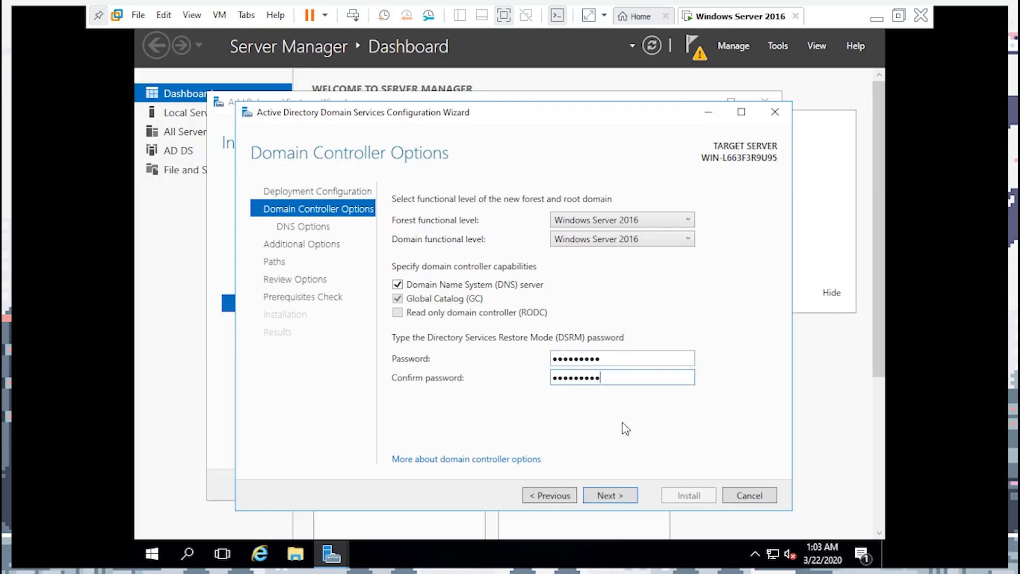
left_click(631, 491)
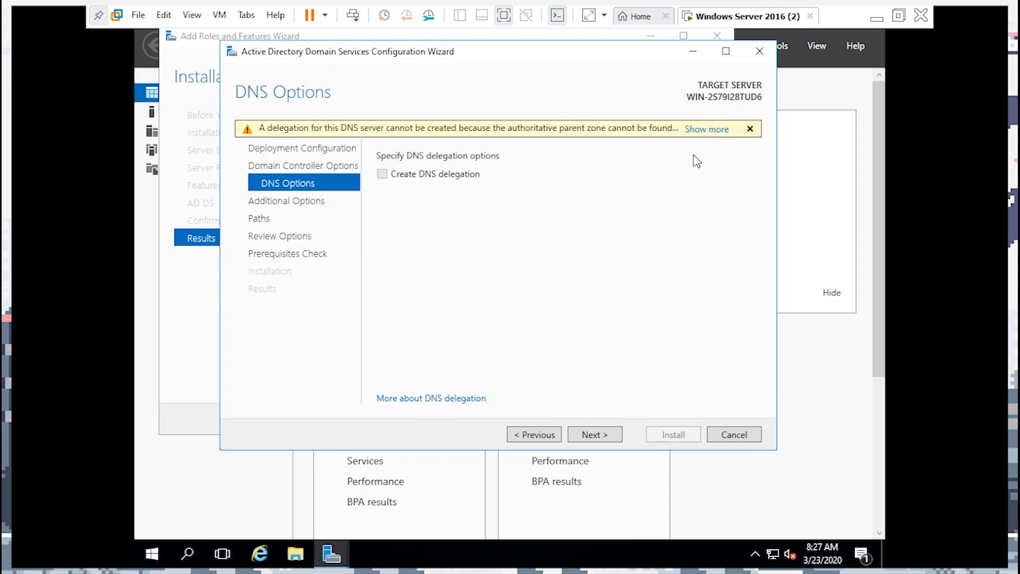
Acknowledge the DNS delegation warning, leaving delegation off, and advance to the NetBIOS name HACKLABS
left_click(705, 129)
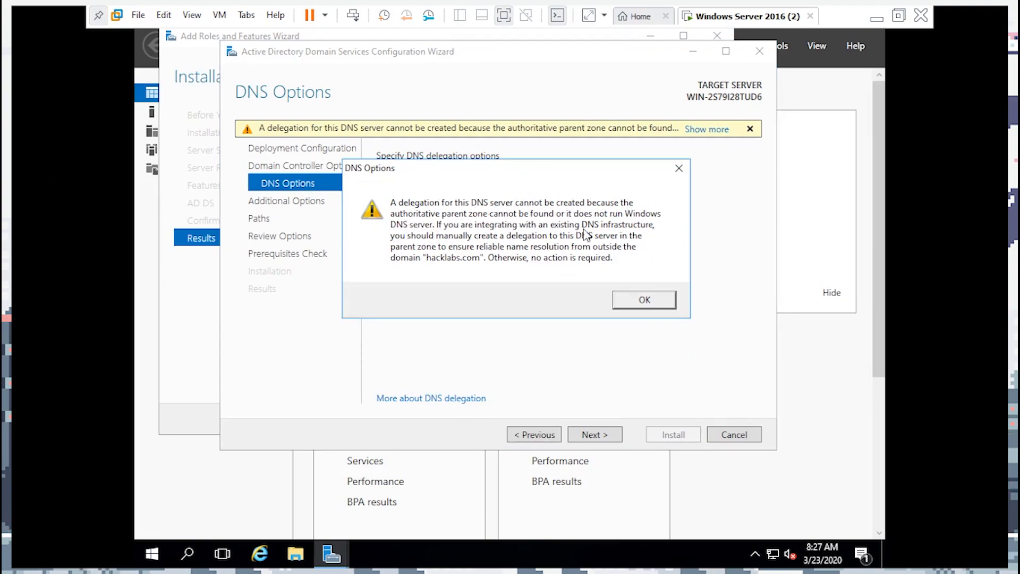
left_click(642, 299)
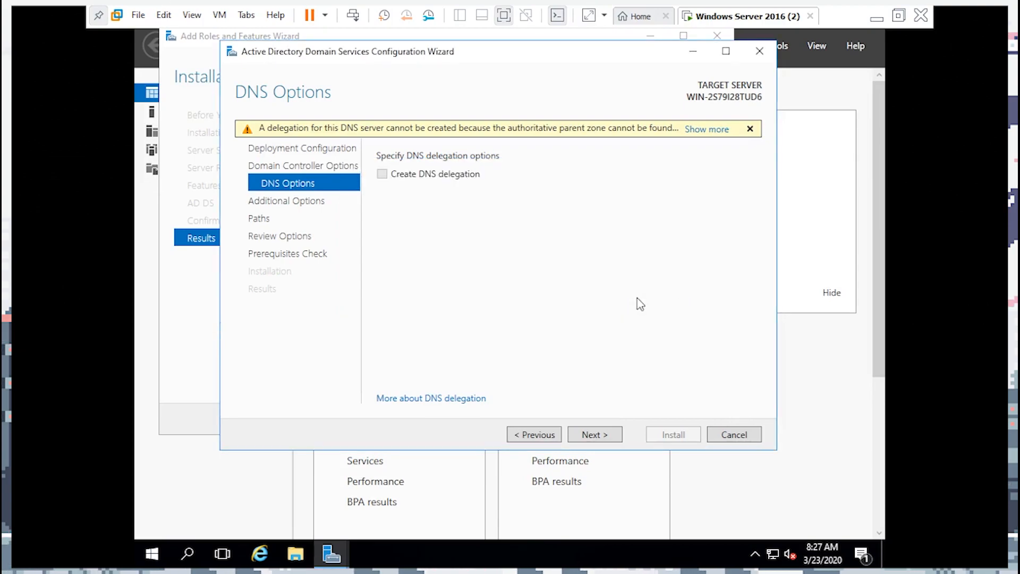
left_click(587, 436)
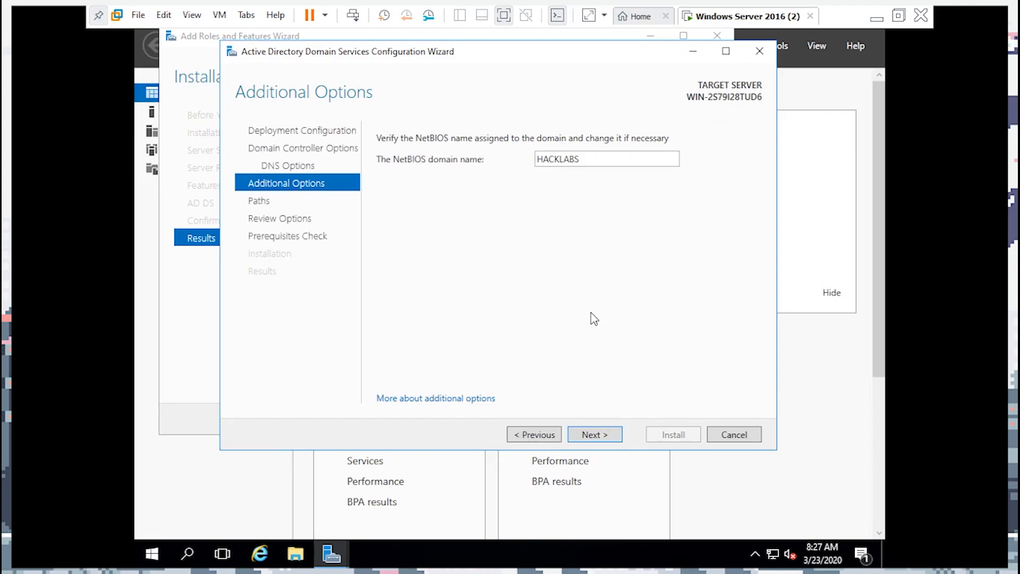
Keep HACKLABS as the NetBIOS domain name
double_click(550, 161)
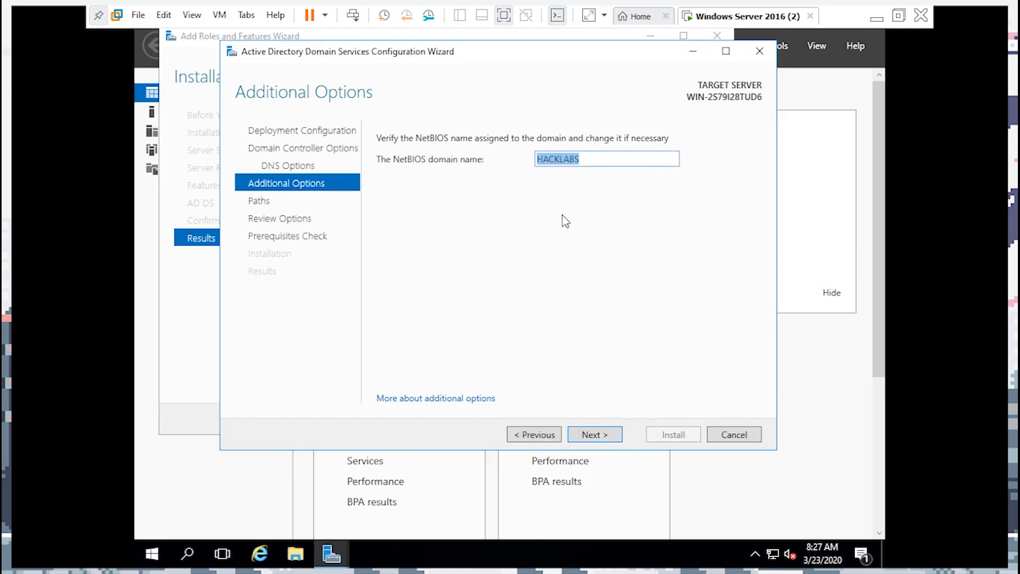
left_click(567, 228)
left_click(601, 434)
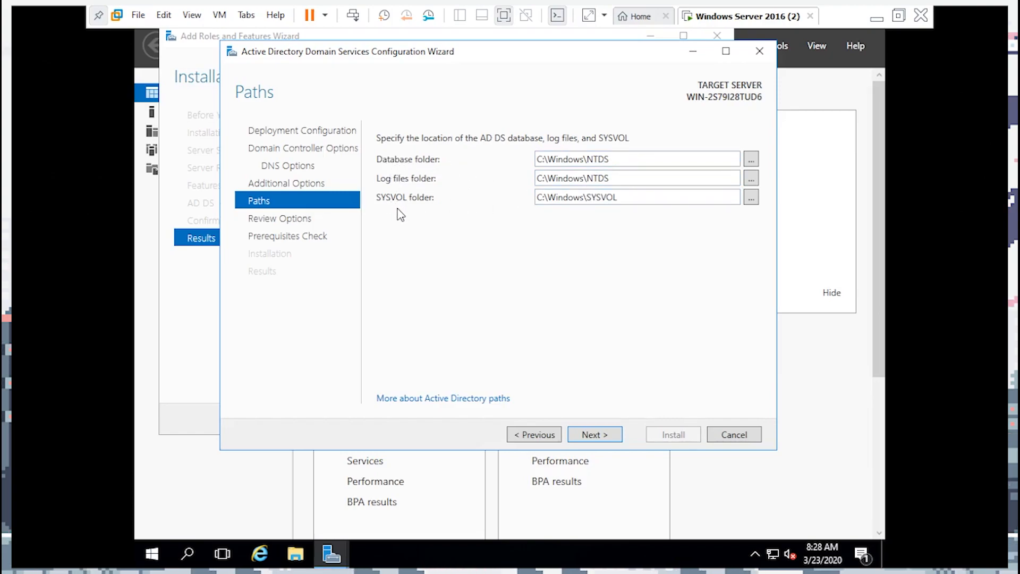
Accept the default NTDS and SYSVOL folder paths and review the new-forest selections
left_click(608, 445)
scroll(579, 276, "down", 5)
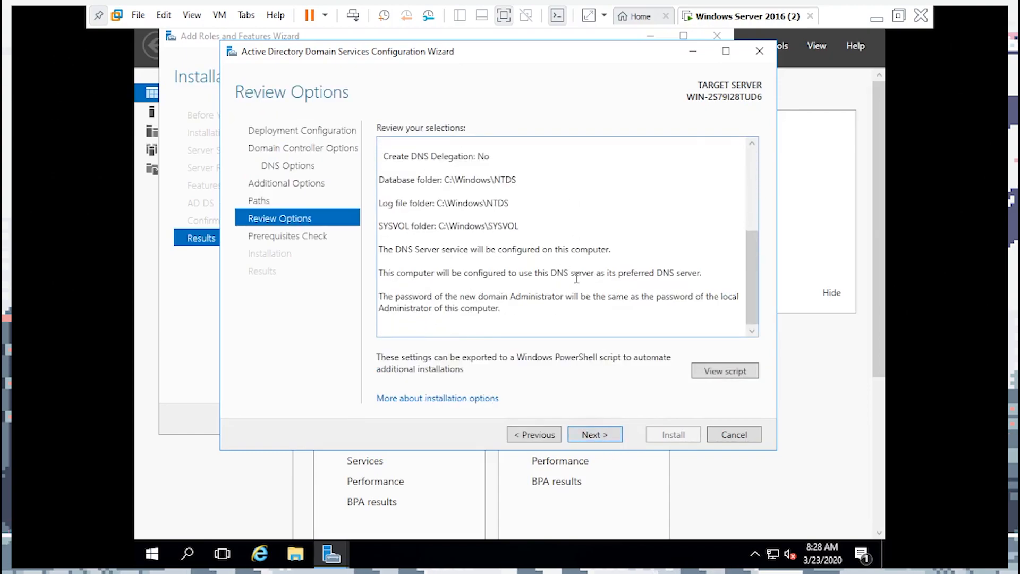
scroll(577, 277, "up", 5)
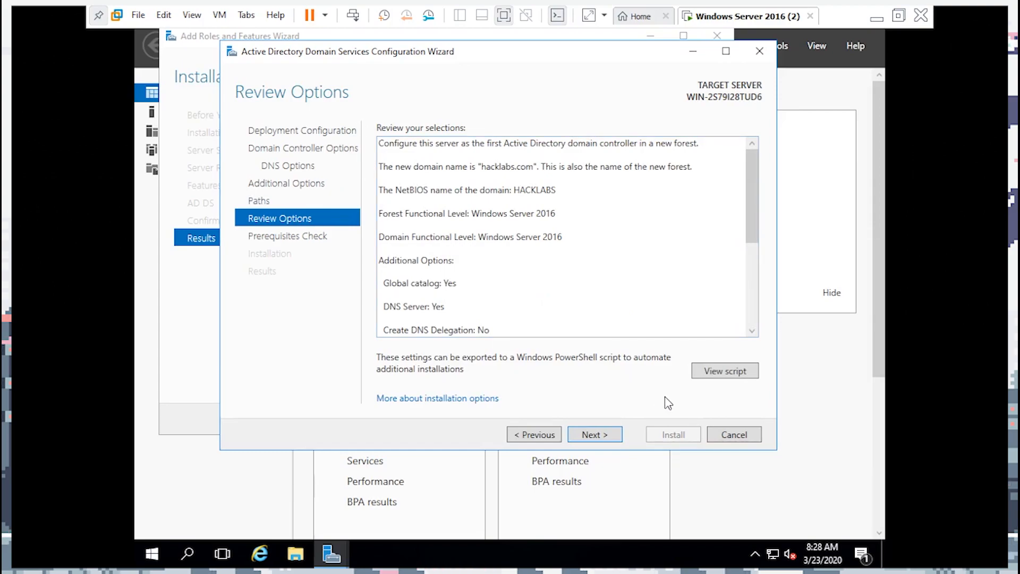
scroll(467, 276, "down", 5)
scroll(493, 297, "up", 5)
left_click(715, 375)
left_click_drag(397, 389, 240, 185)
left_click(467, 394)
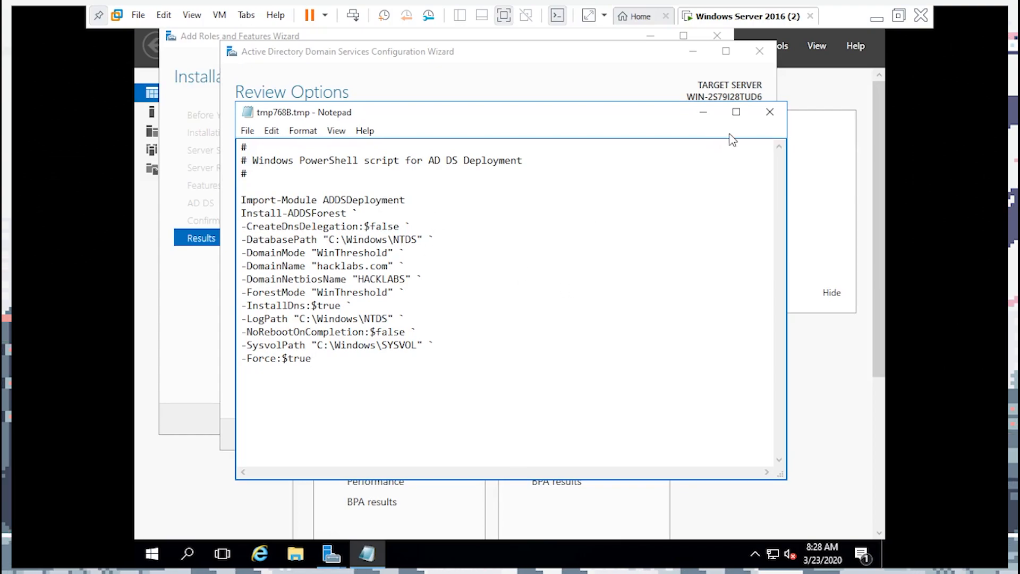
left_click_drag(714, 109, 687, 107)
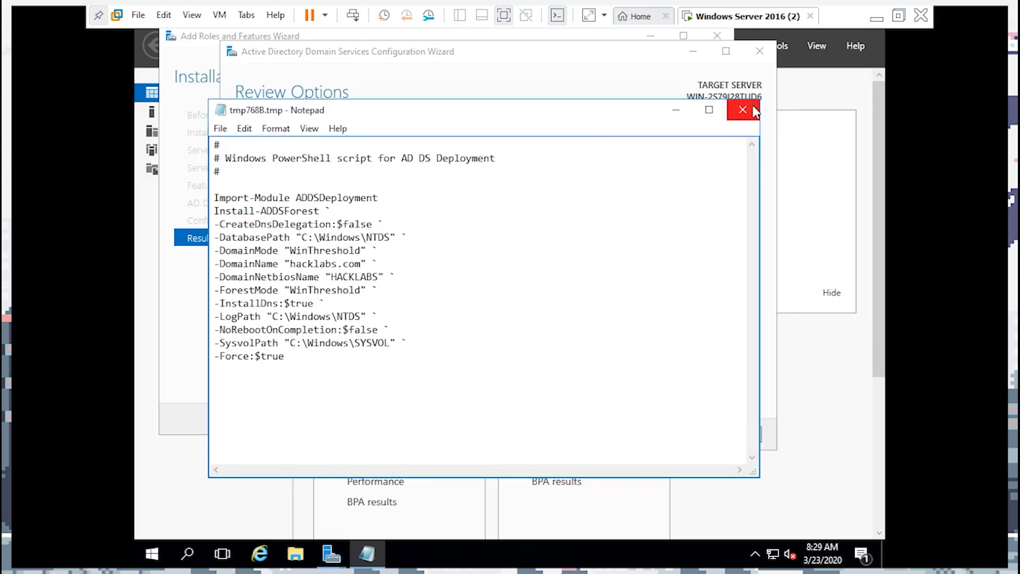
left_click(754, 110)
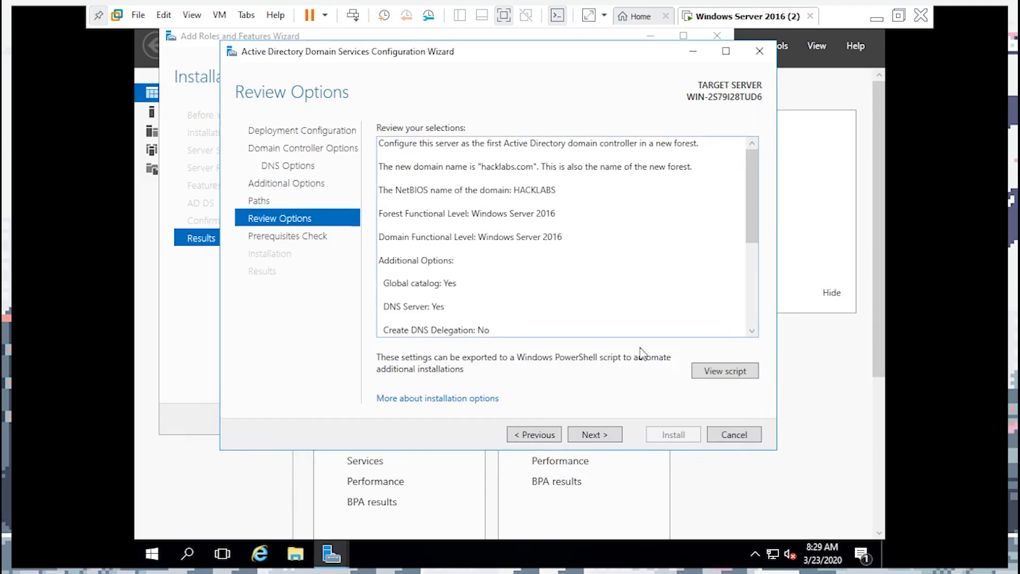
Run the prerequisites check and confirm it passed with only cryptography, static IP and DNS warnings
left_click(603, 439)
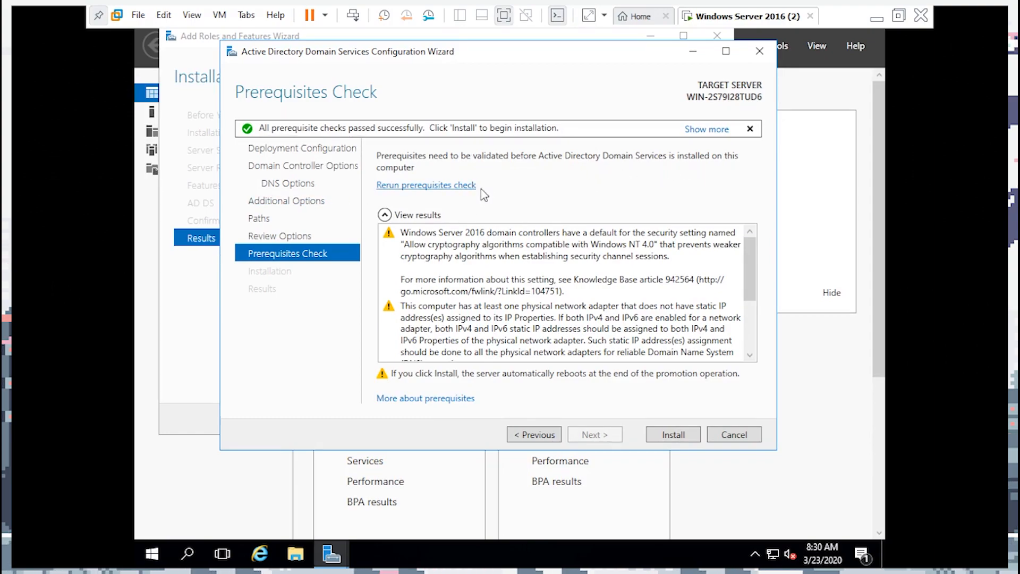
mouse_move(751, 258)
left_mouse_down()
mouse_move(751, 324)
mouse_move(750, 250)
left_mouse_up()
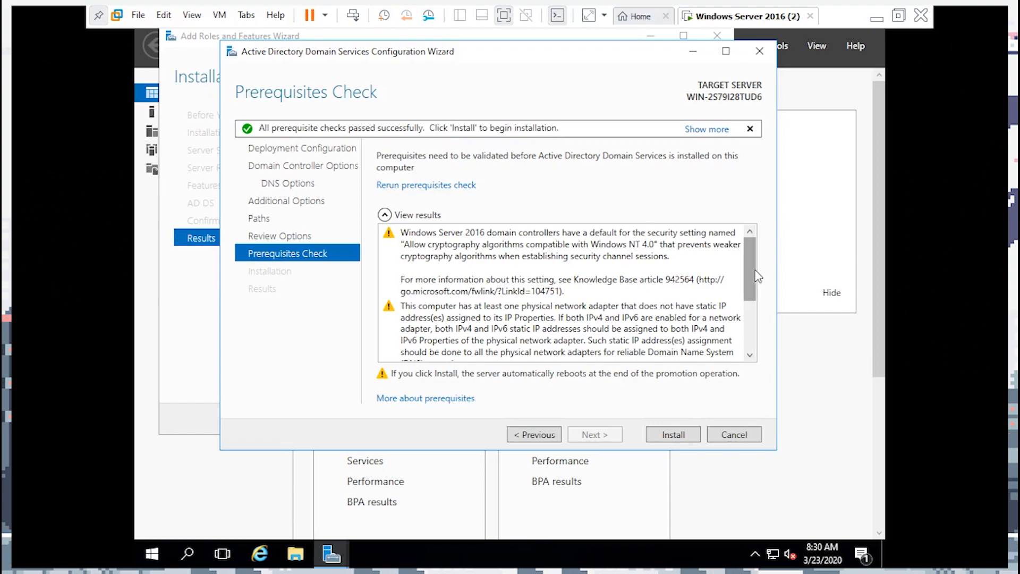
left_click_drag(757, 274, 751, 330)
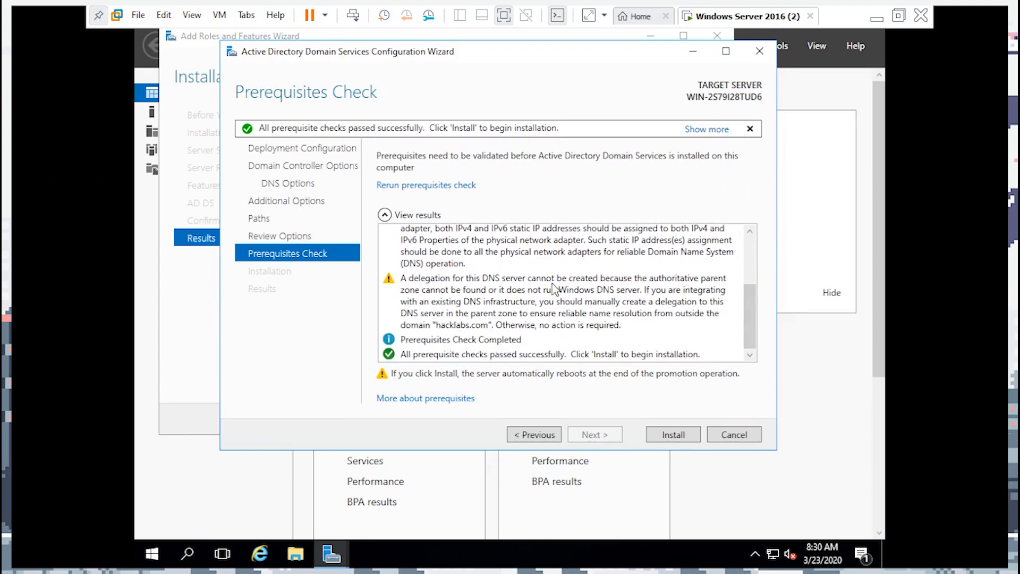
Start installing the hacklabs.com domain controller and leave the virtual machine's full-screen mode
left_click(671, 433)
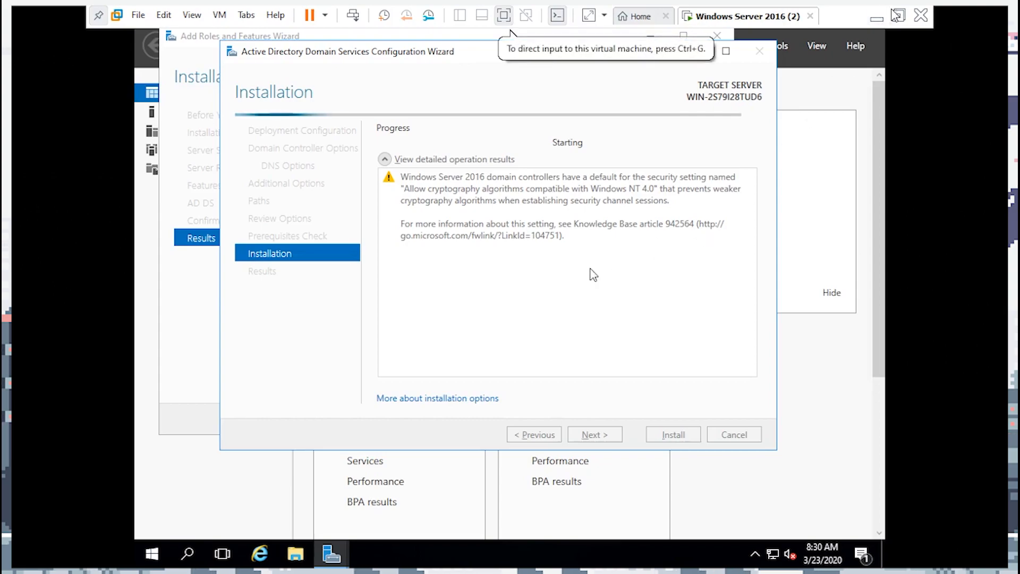
key("ctrl+alt+Return")
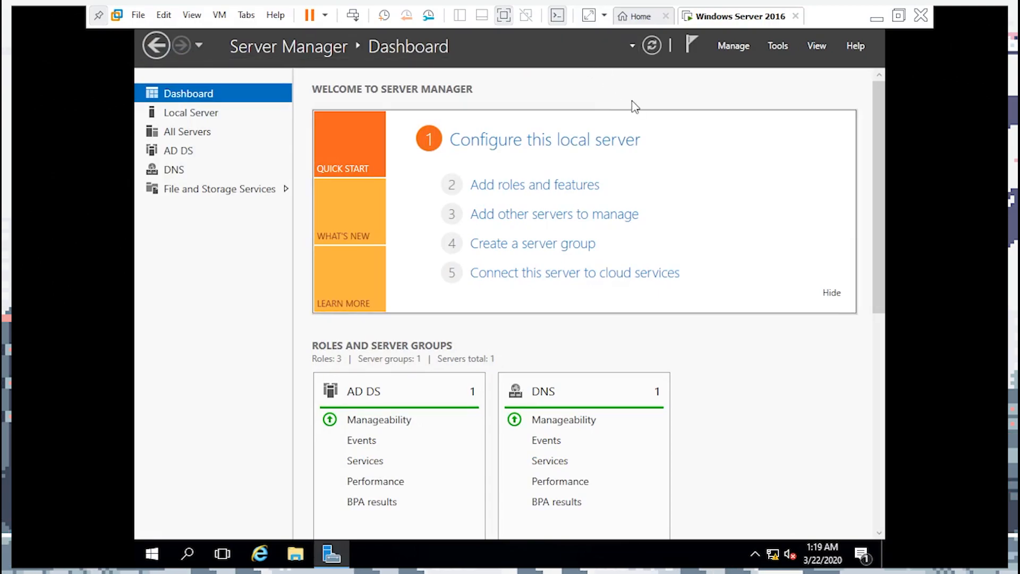
left_click(688, 47)
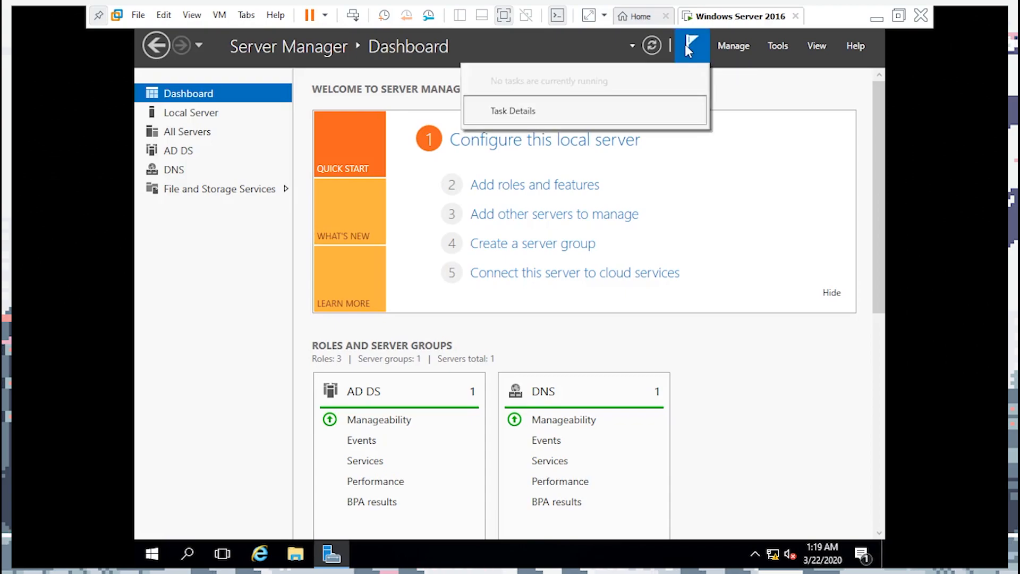
left_click(727, 83)
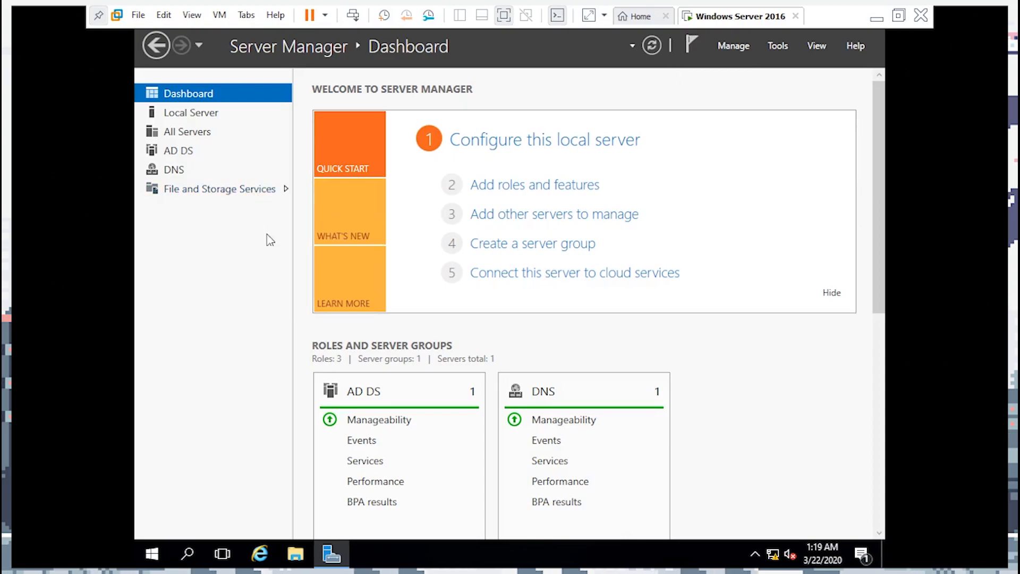
Check the AD DS, DNS, All Servers and Local Server pages, then return to the Dashboard
left_click(184, 158)
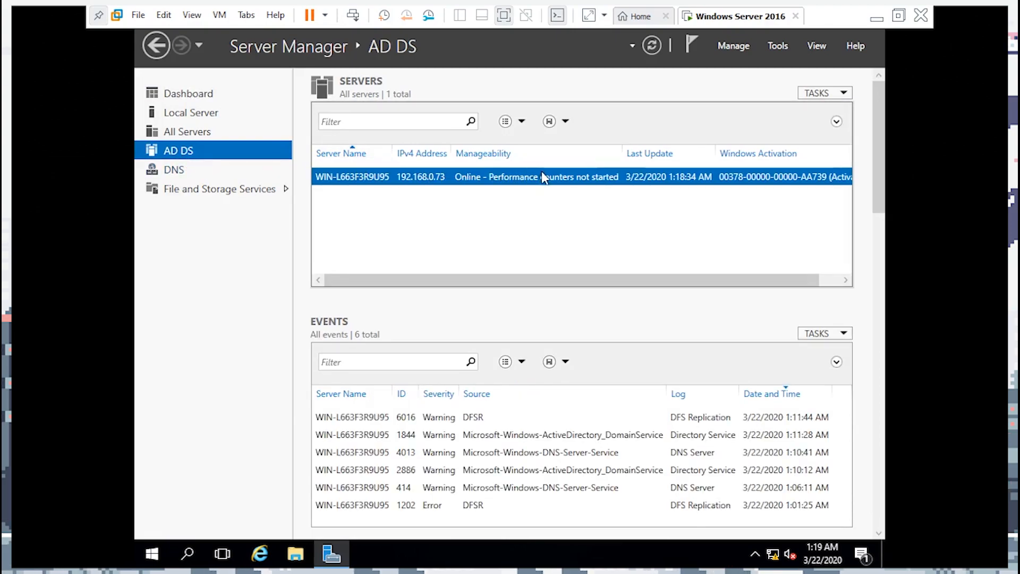
left_click(201, 168)
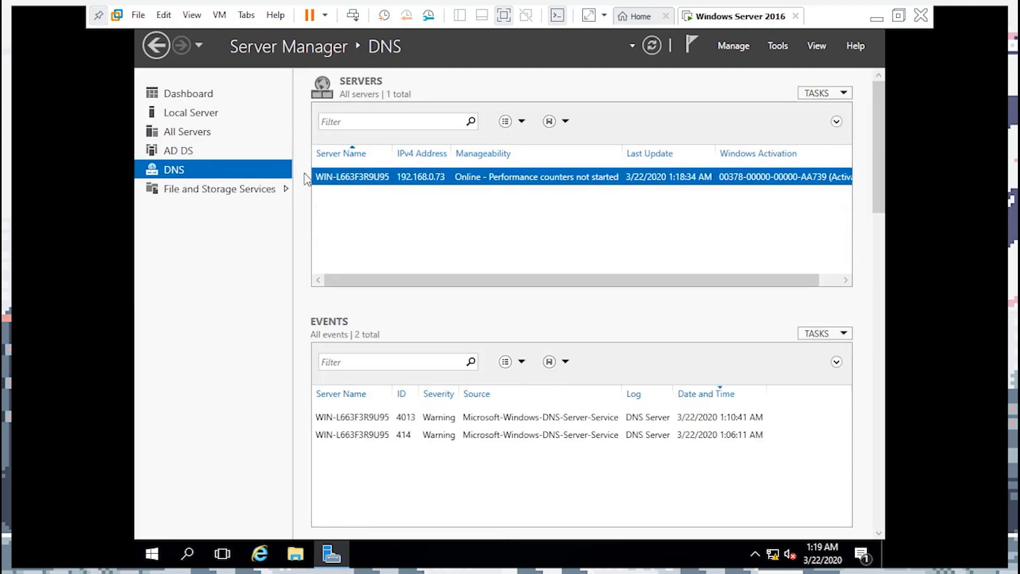
left_click(226, 136)
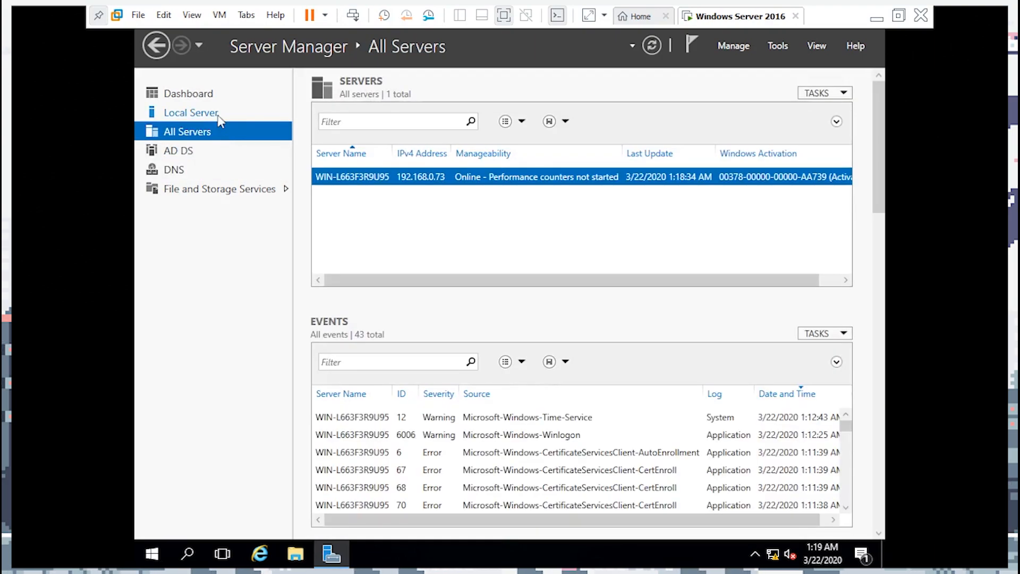
left_click(218, 115)
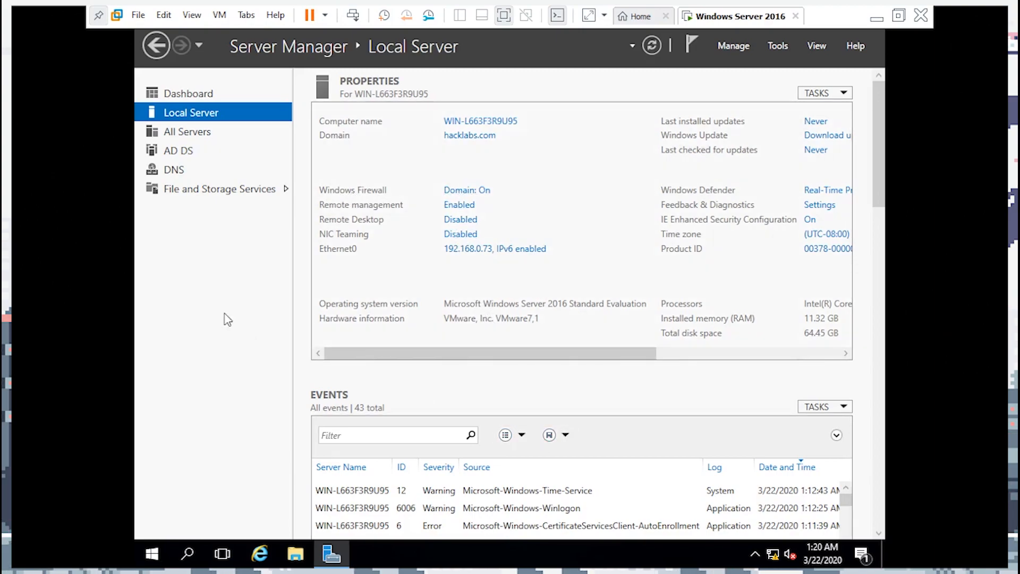
left_click(175, 93)
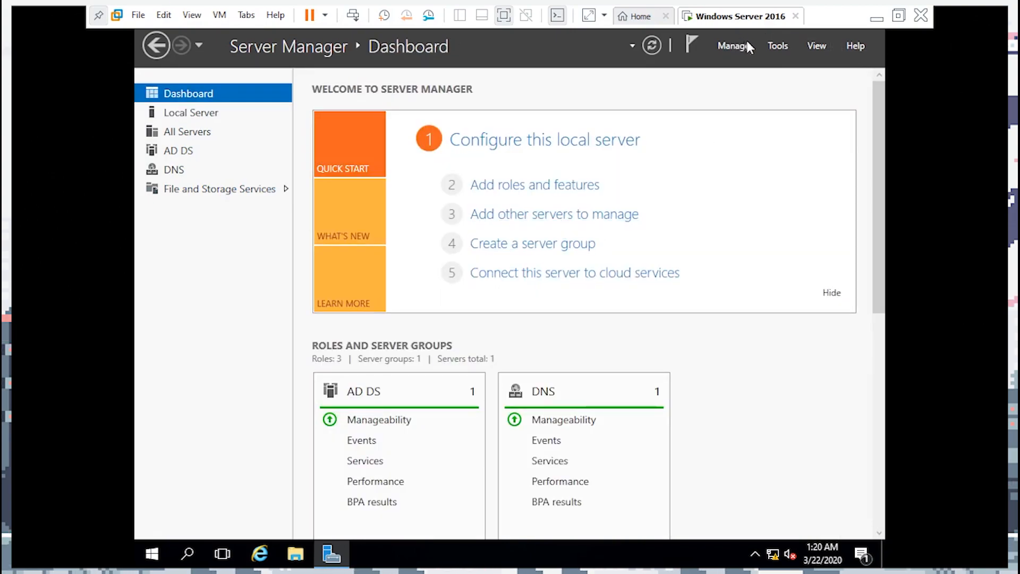
left_click(775, 45)
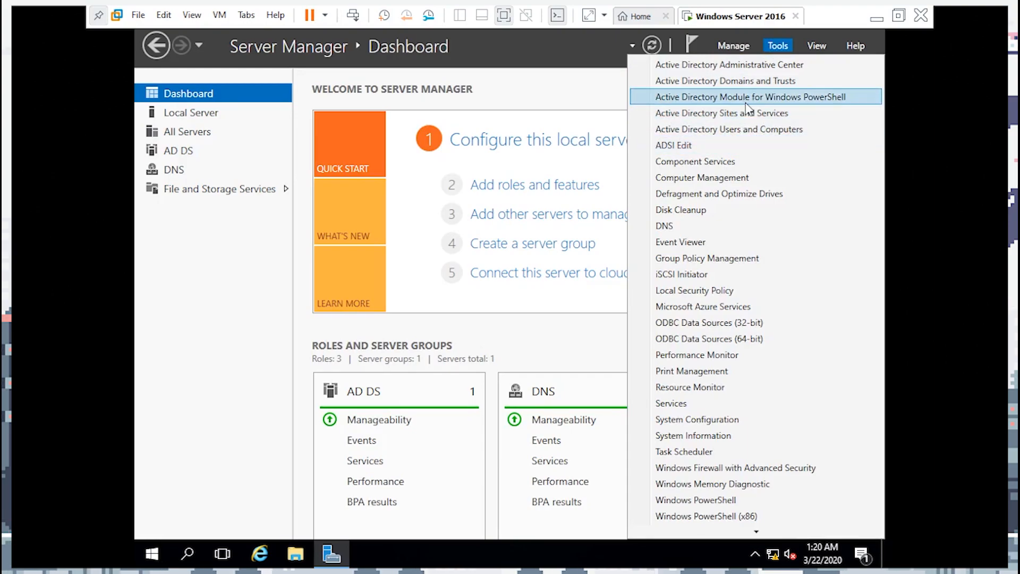
Launch Active Directory Users and Computers and expand hacklabs.com to show Users and Domain Controllers
left_click(750, 130)
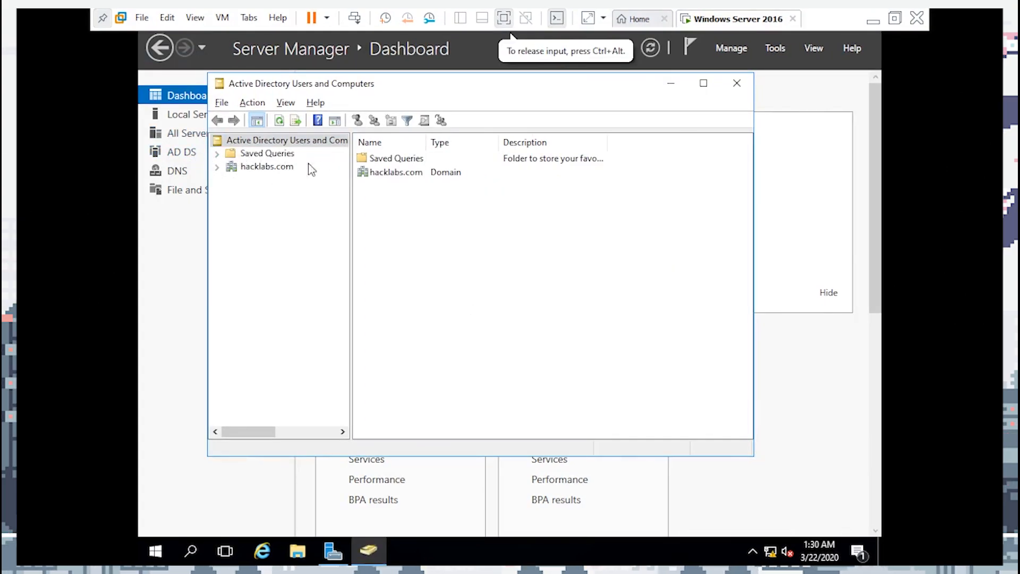
left_click(262, 167)
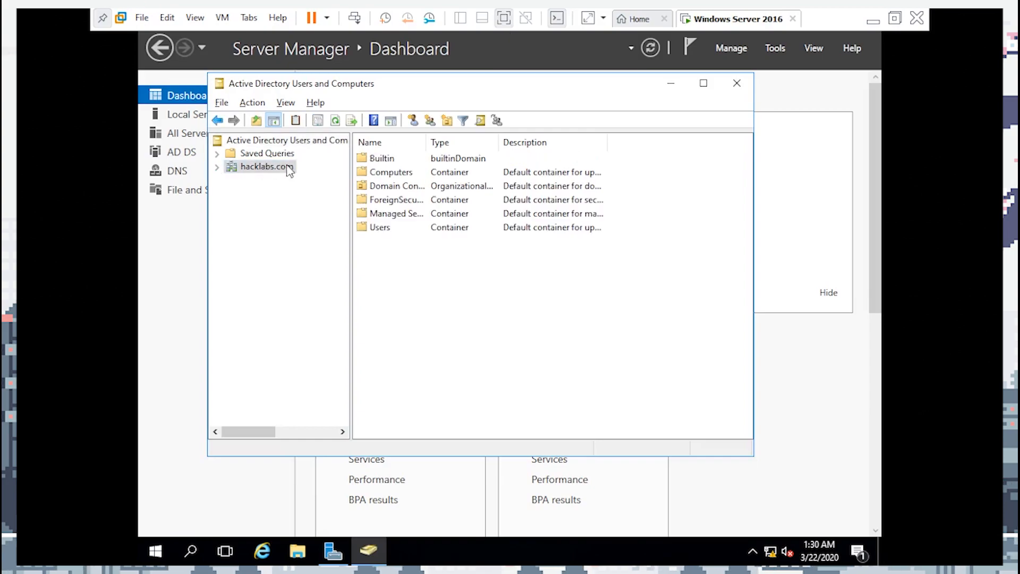
left_click(217, 167)
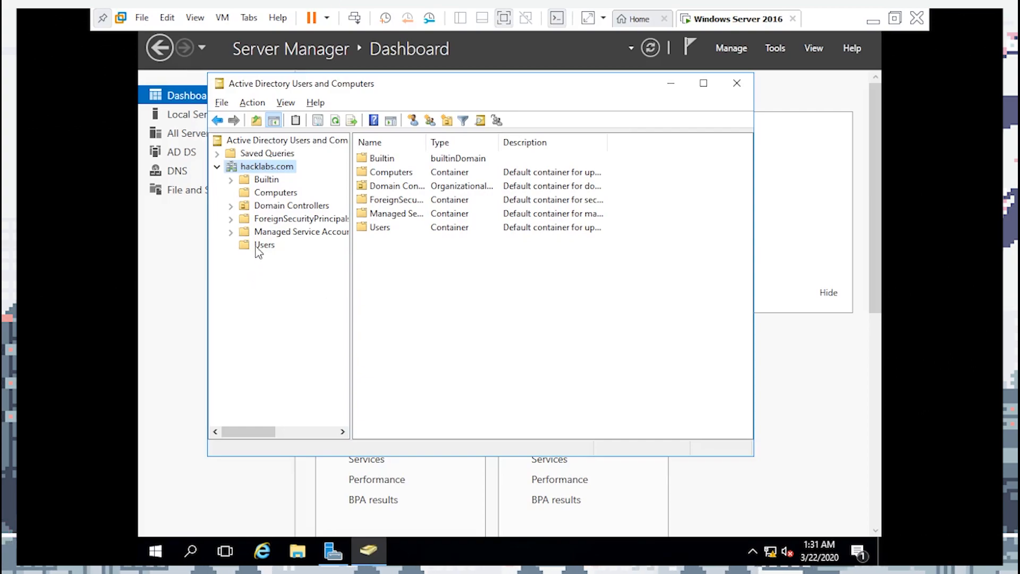
Create the organizational unit BIXXEL44 under hacklabs.com
right_click(264, 168)
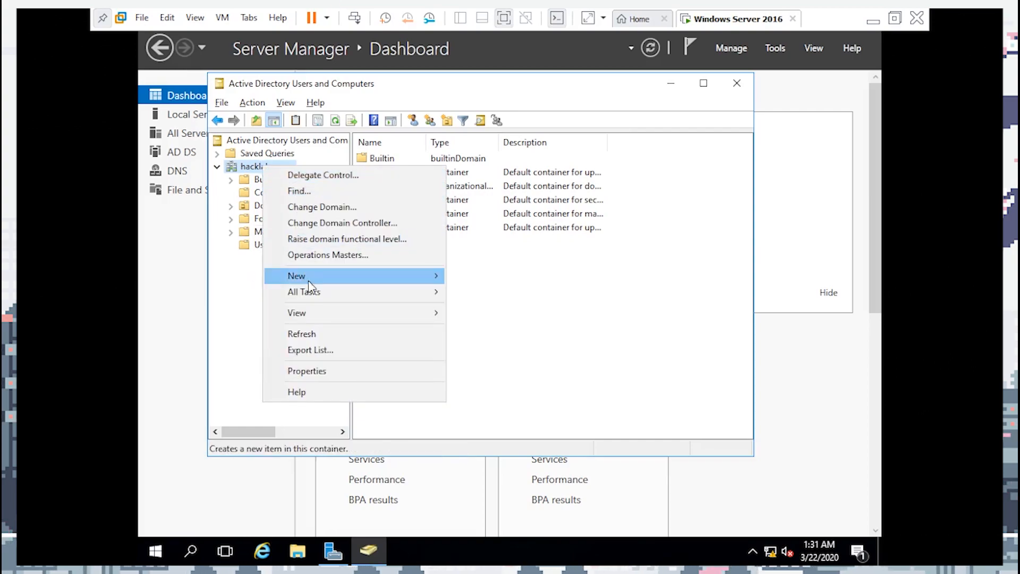
mouse_move(308, 274)
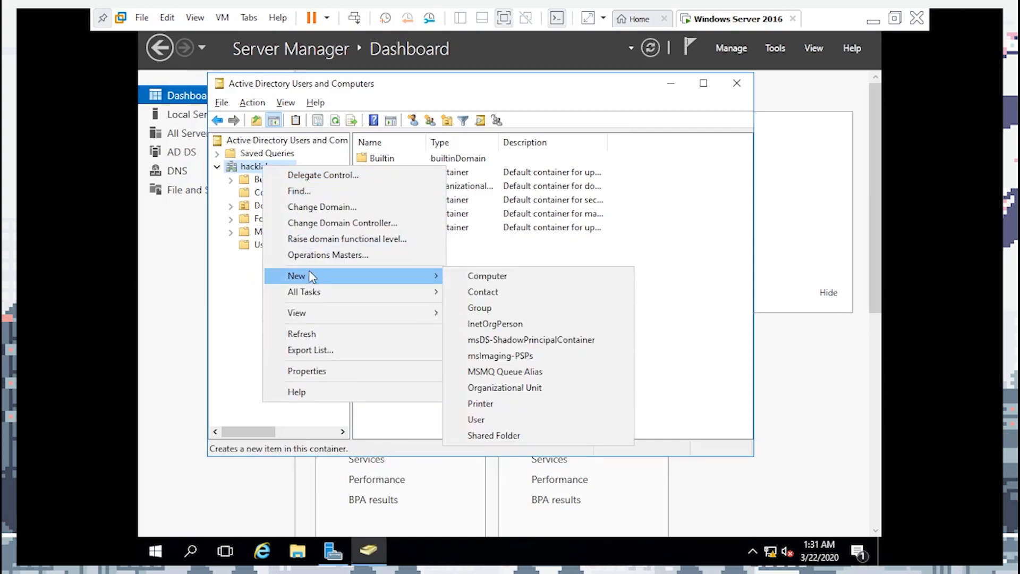
left_click(525, 388)
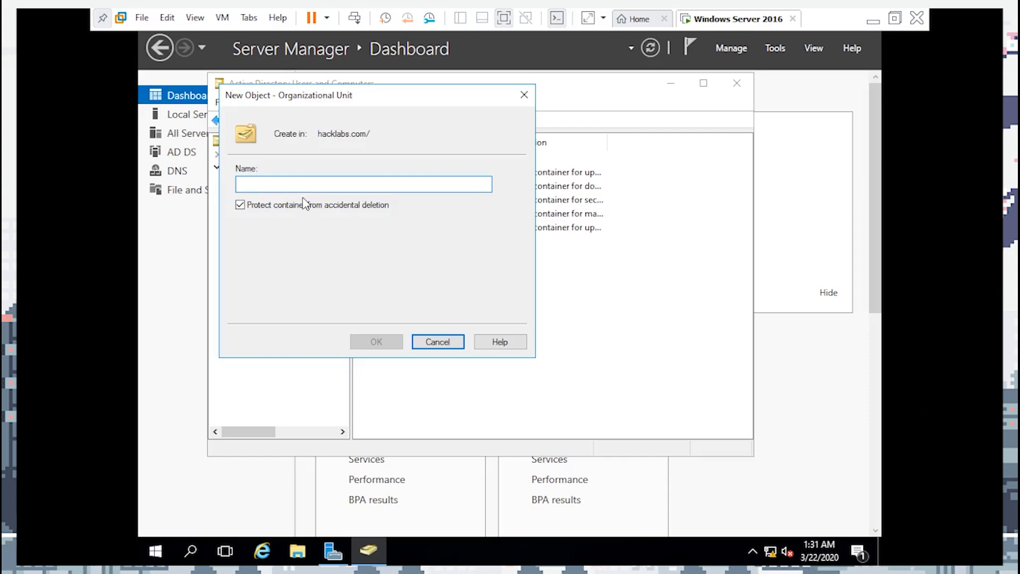
type("BIXXEL44")
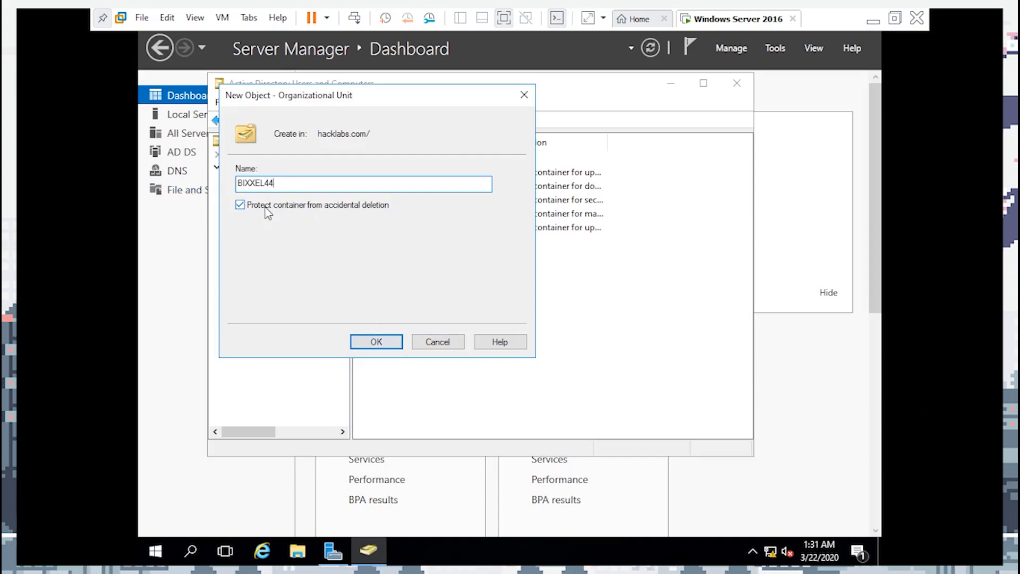
left_click(375, 341)
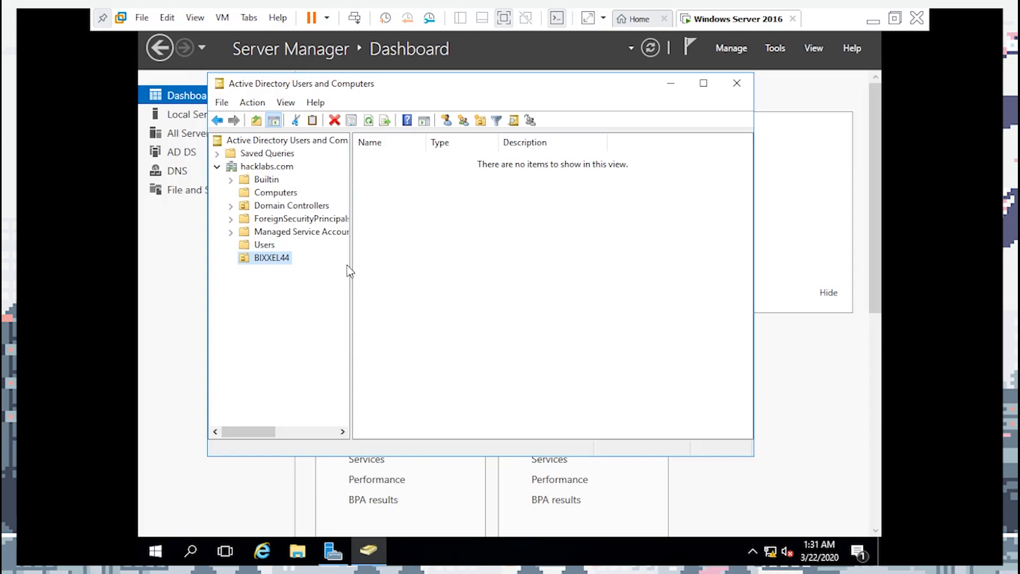
Create the HR and TECH organizational units inside BIXXEL44
left_click(480, 123)
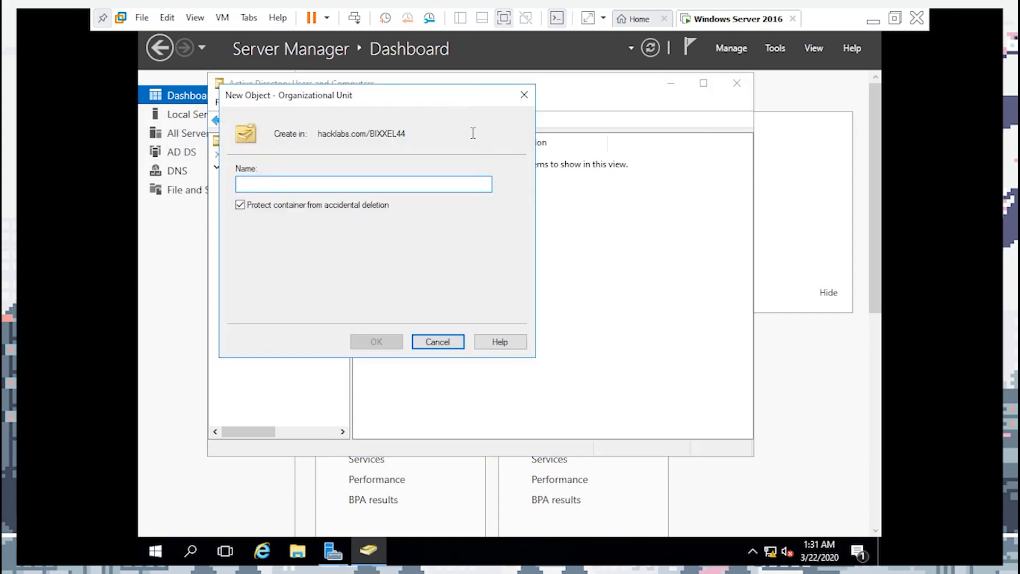
left_click(301, 189)
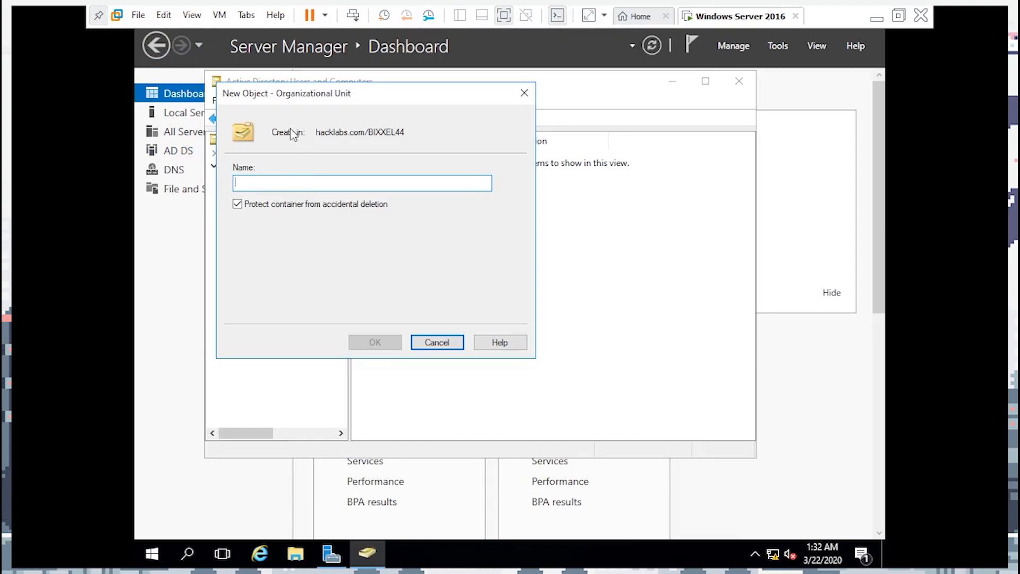
left_click_drag(301, 99, 454, 138)
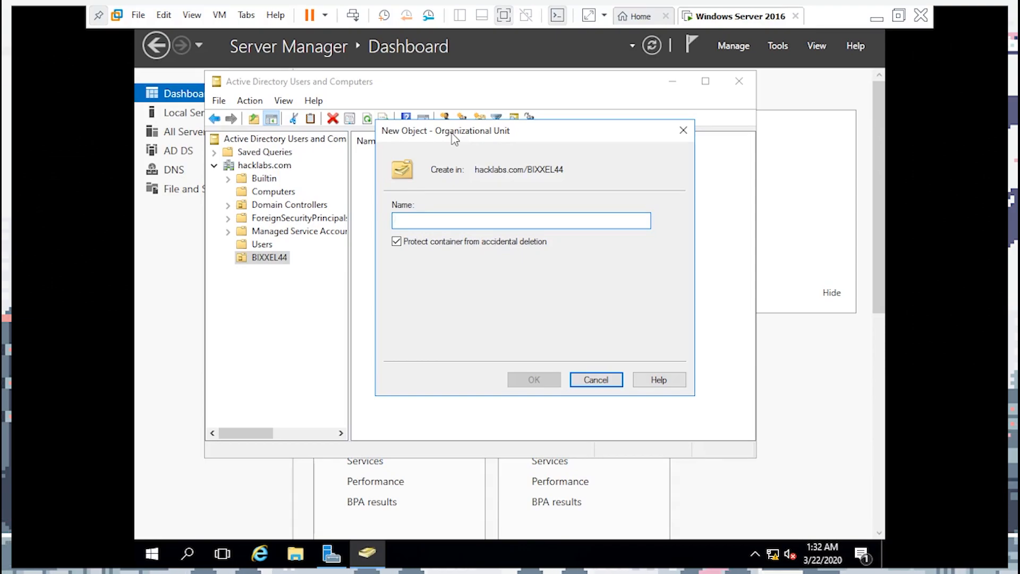
type("HR")
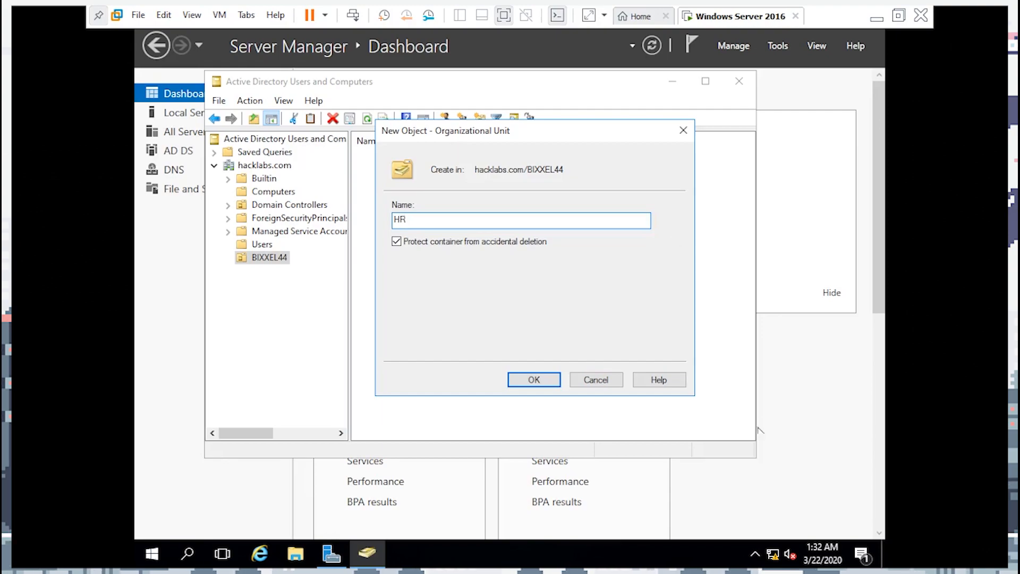
left_click(527, 381)
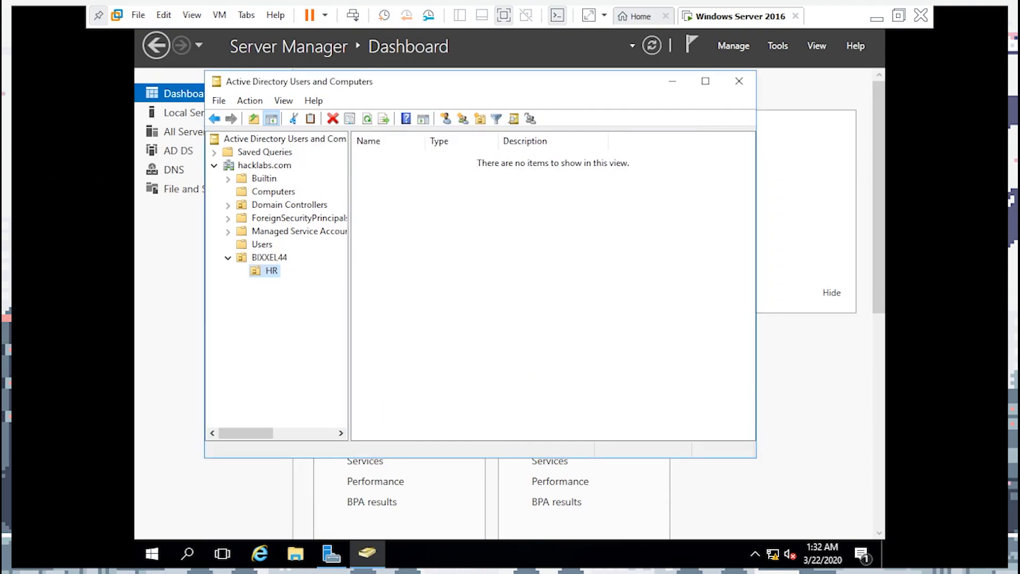
right_click(262, 257)
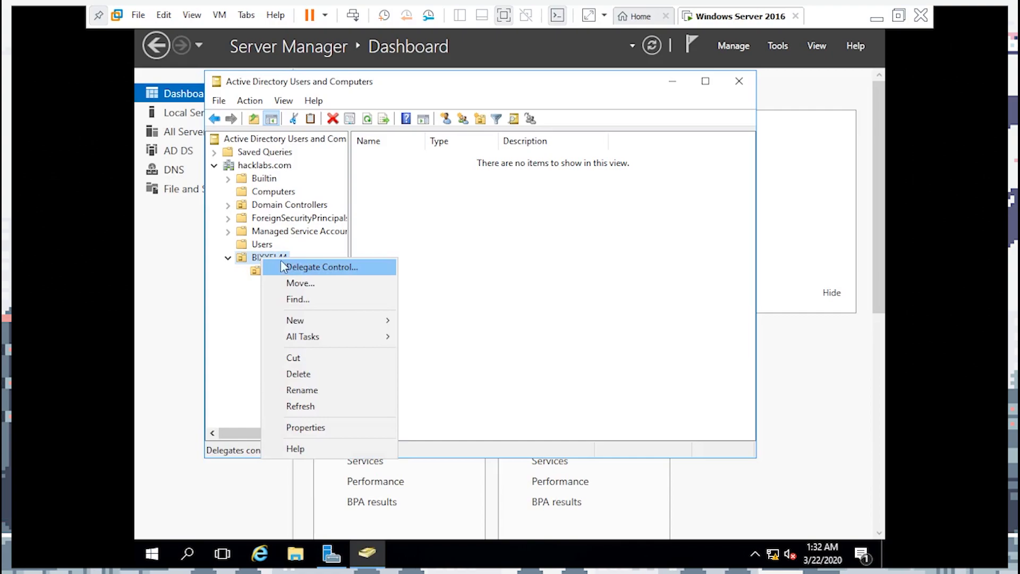
mouse_move(338, 321)
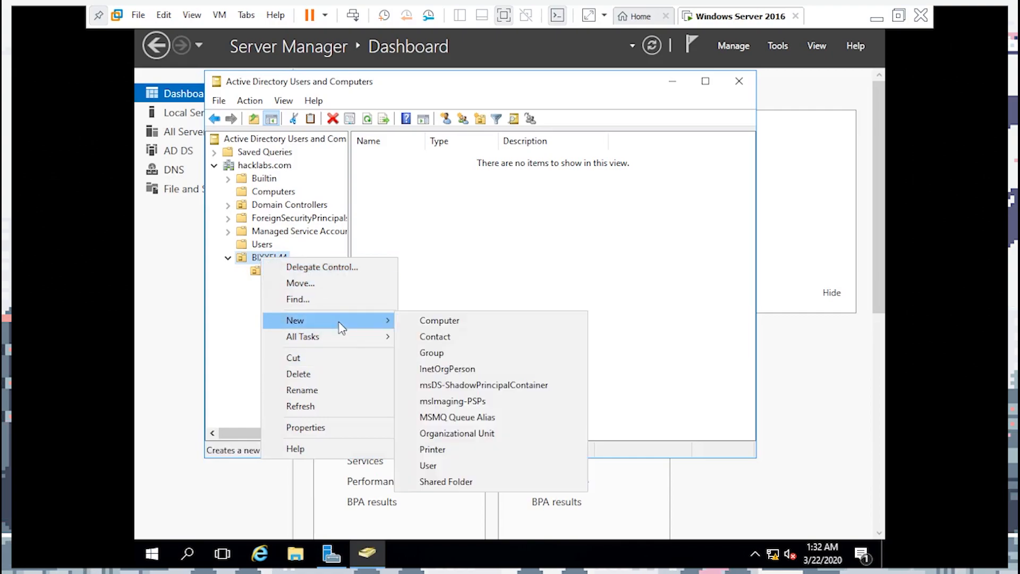
left_click(457, 433)
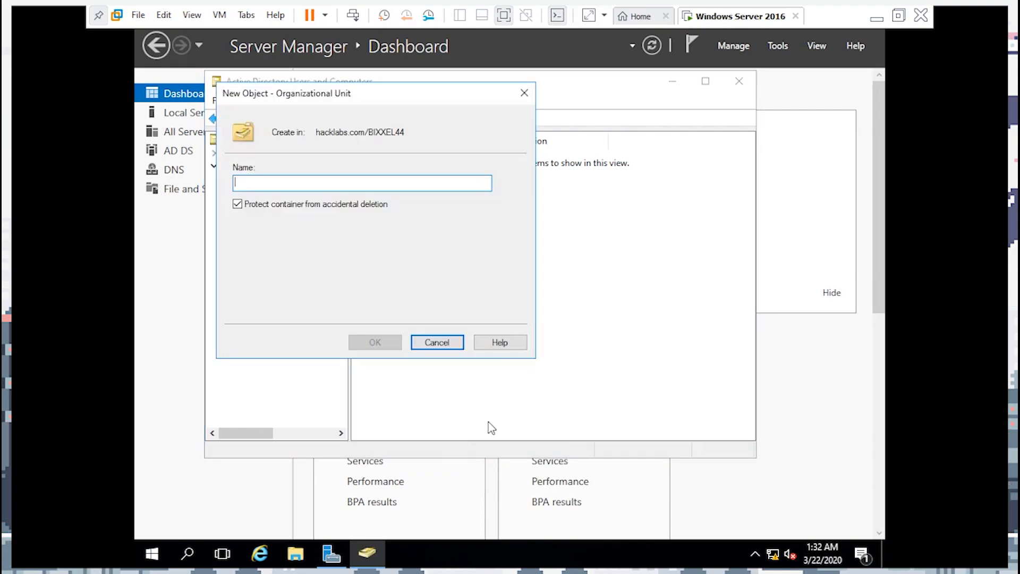
type("TECH")
key("Return")
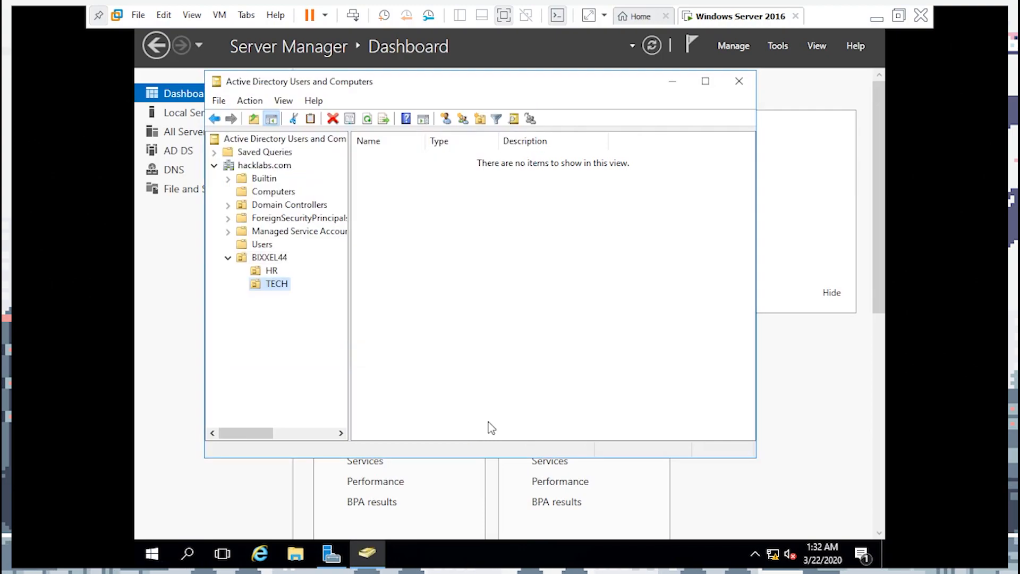
Create the CORPORATE and ACCOUNTING organizational units inside BIXXEL44
right_click(259, 258)
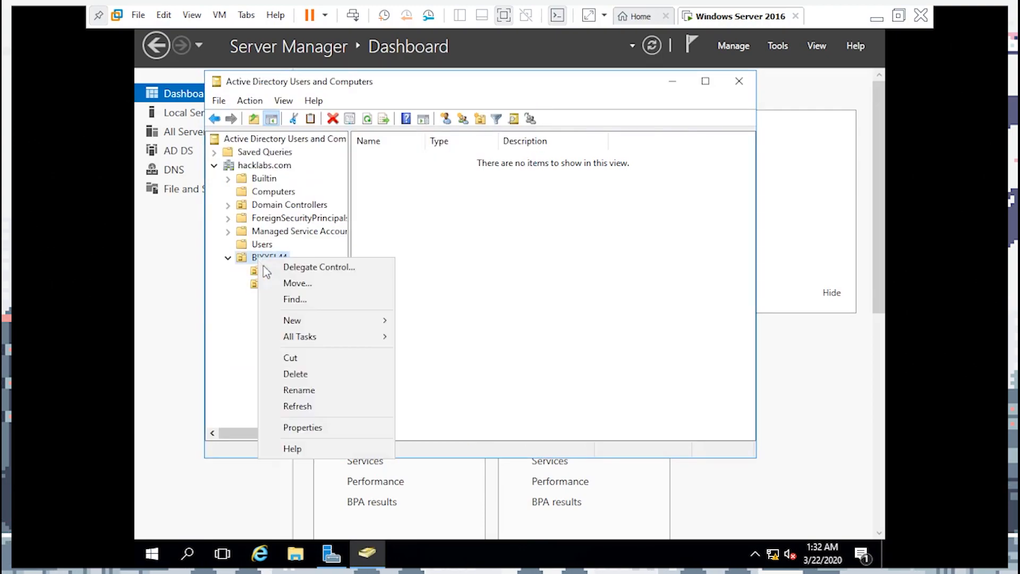
mouse_move(325, 318)
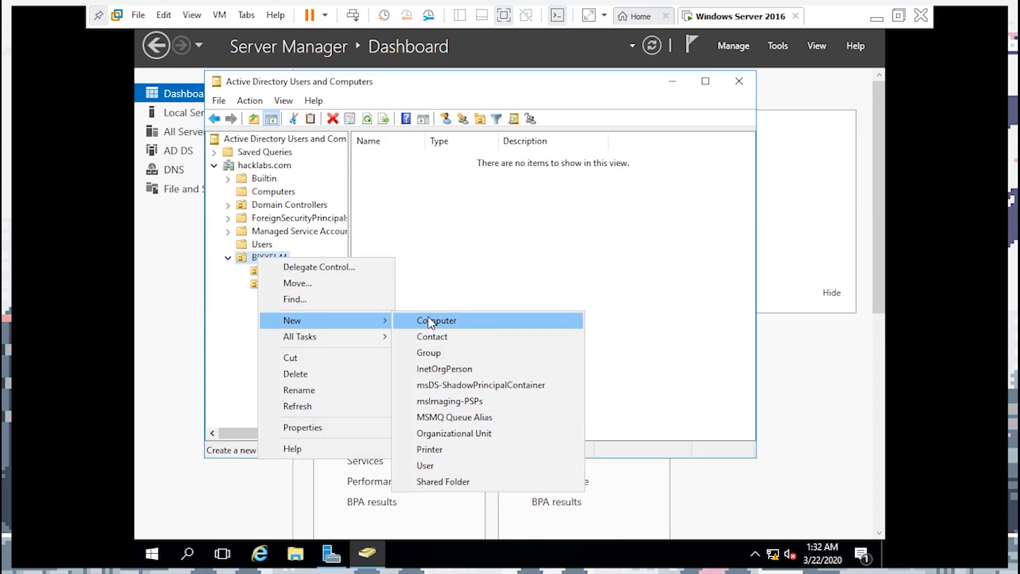
left_click(438, 433)
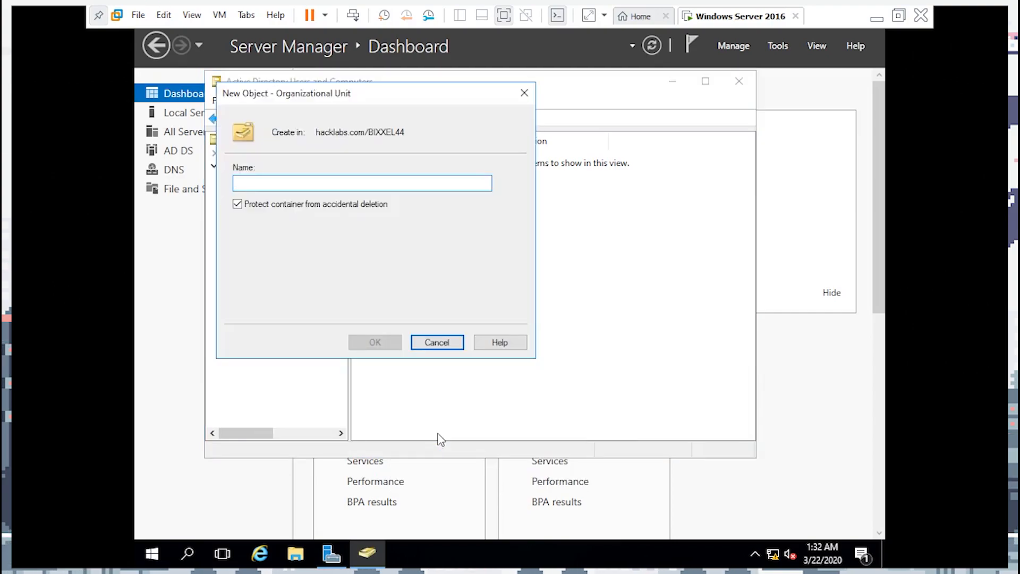
type("CORPORATE")
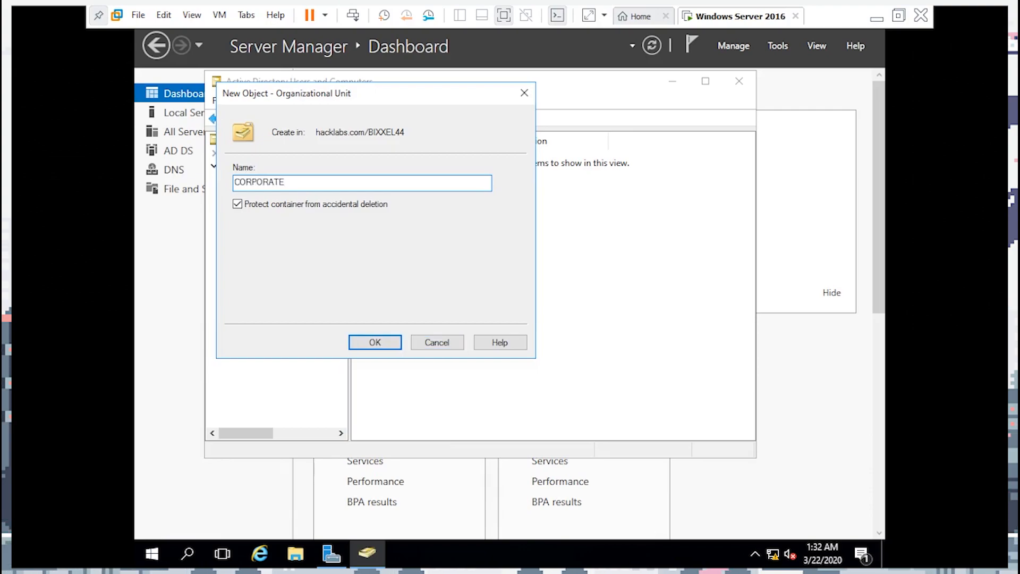
left_click(374, 342)
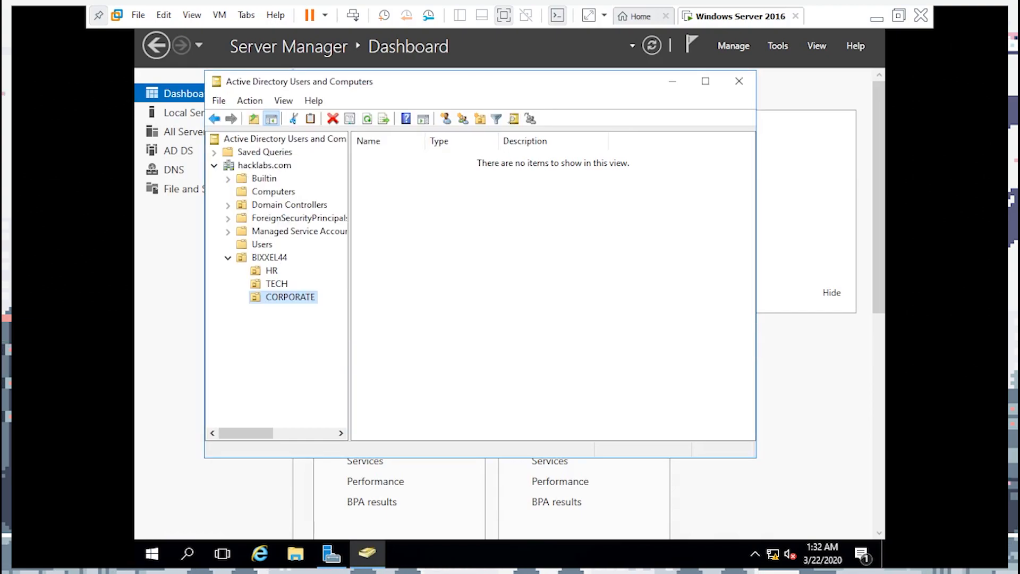
right_click(257, 259)
mouse_move(324, 336)
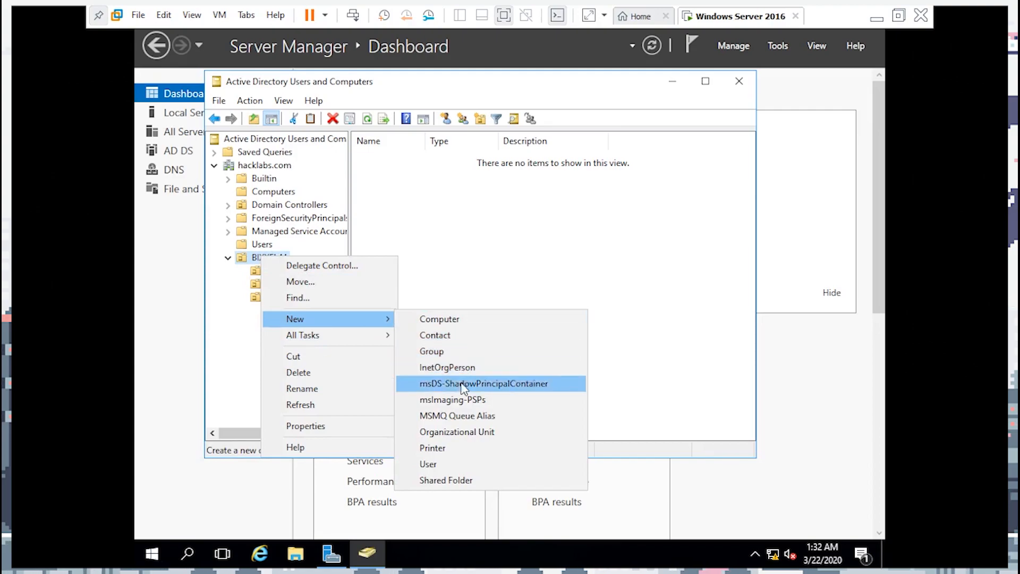
left_click(459, 431)
type("ACCOUN")
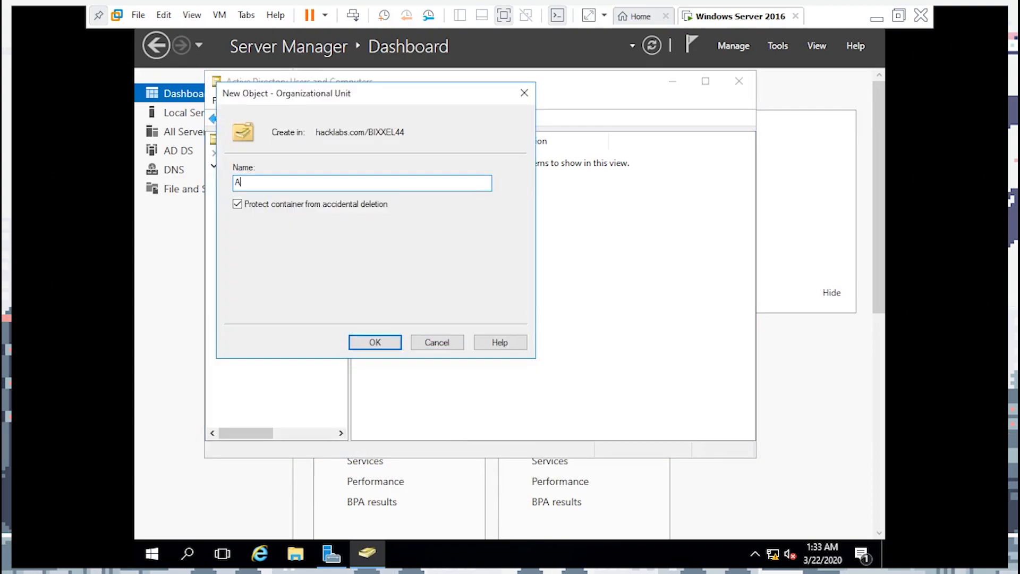
type("TING")
left_click(394, 344)
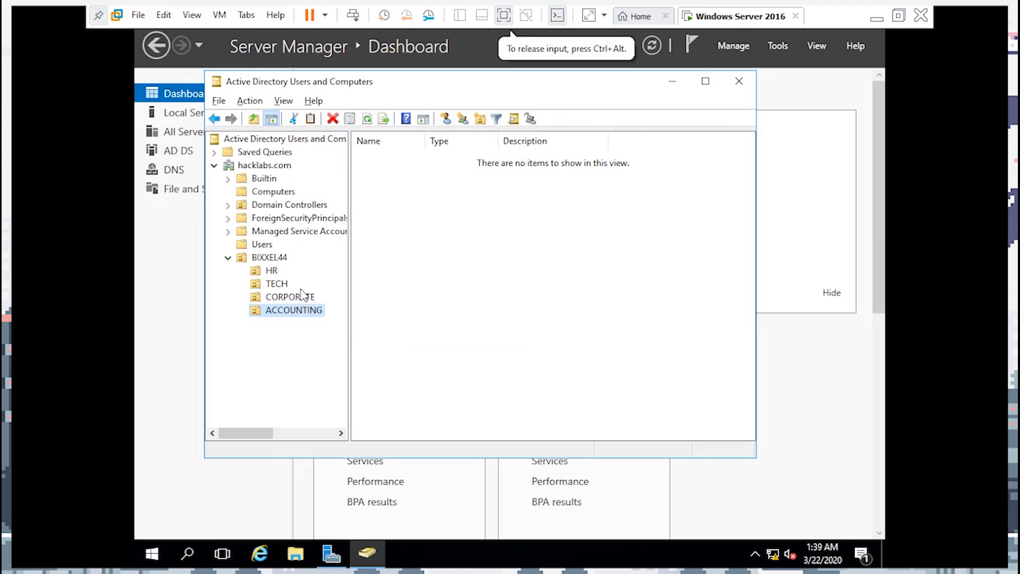
Browse the HR, TECH, CORPORATE and ACCOUNTING units, ending on HR
left_click(271, 272)
left_click(277, 285)
left_click(282, 298)
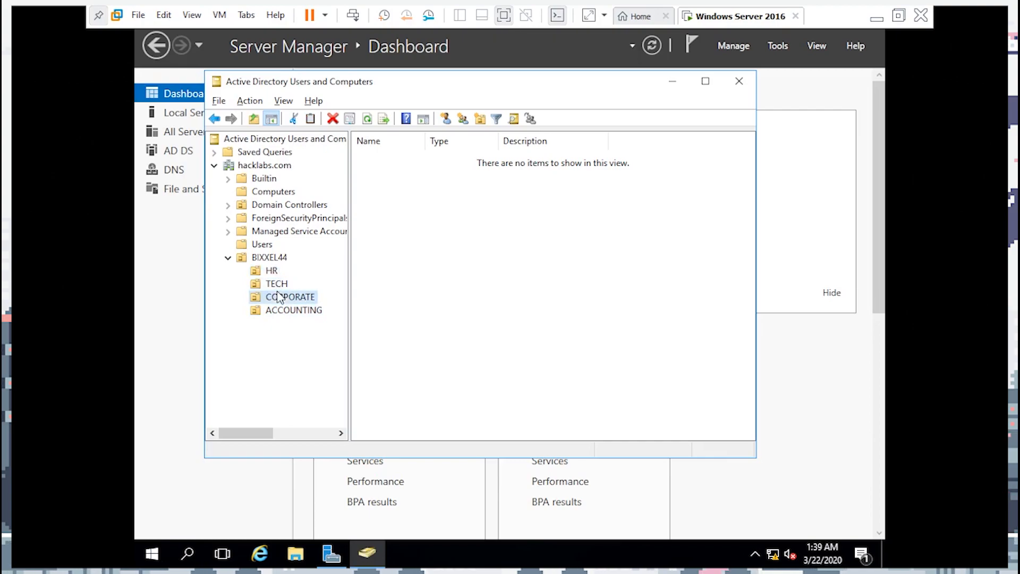
left_click(286, 311)
left_click(271, 270)
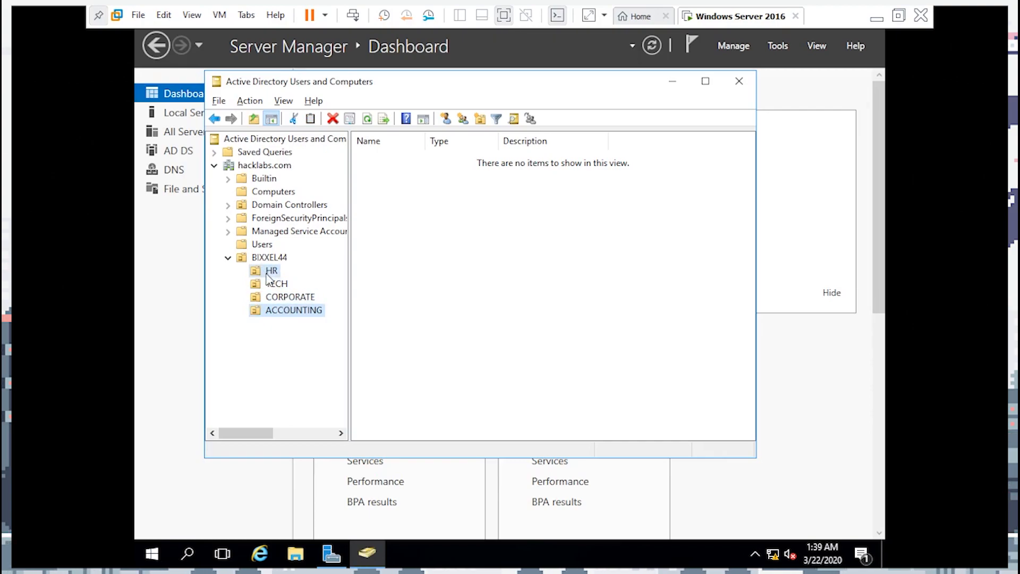
left_click(282, 298)
left_click(285, 310)
left_click(271, 271)
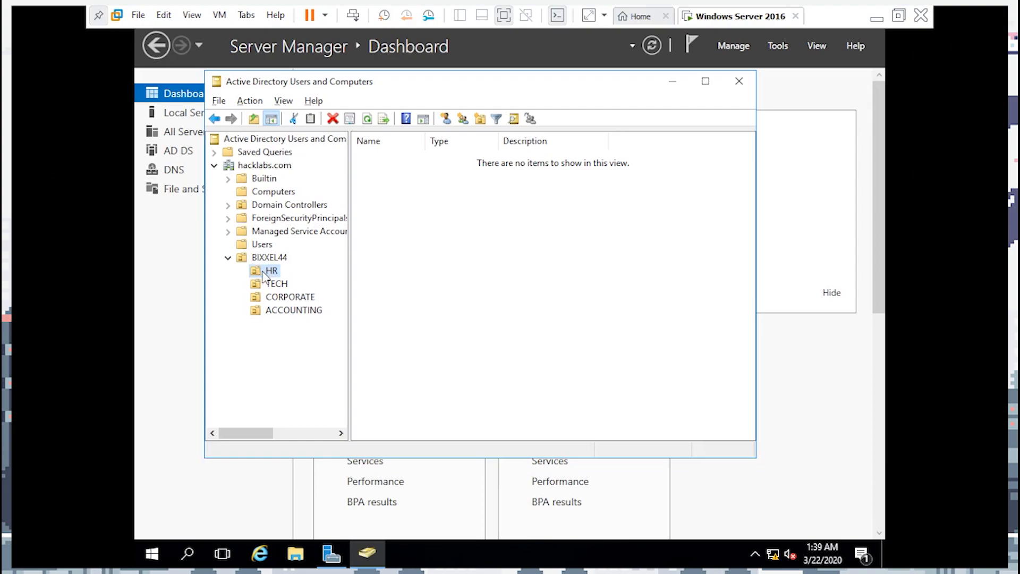
Start a new user in HR, entering the user's first, last and logon names
right_click(267, 271)
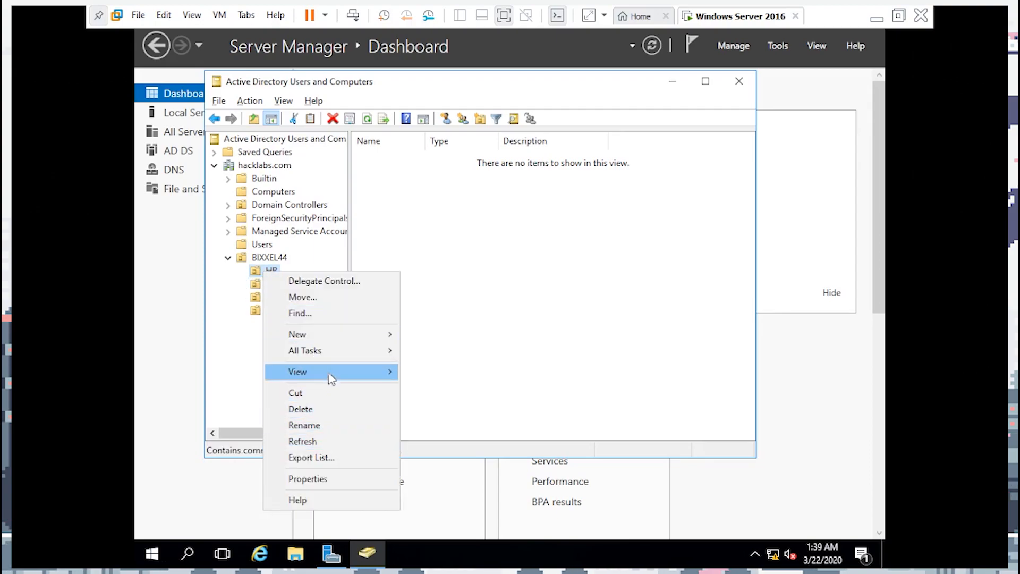
mouse_move(330, 372)
mouse_move(331, 340)
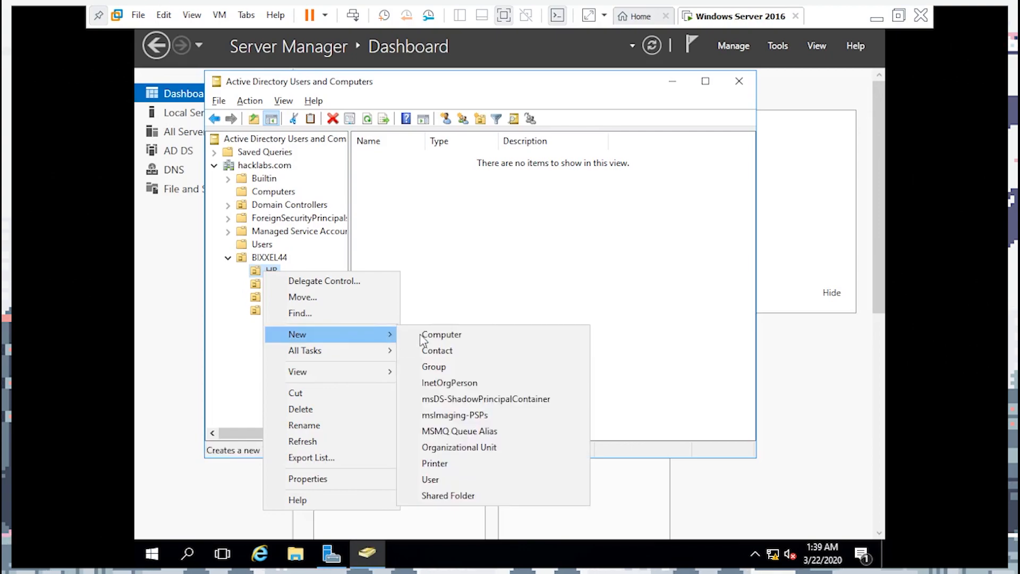
left_click(445, 479)
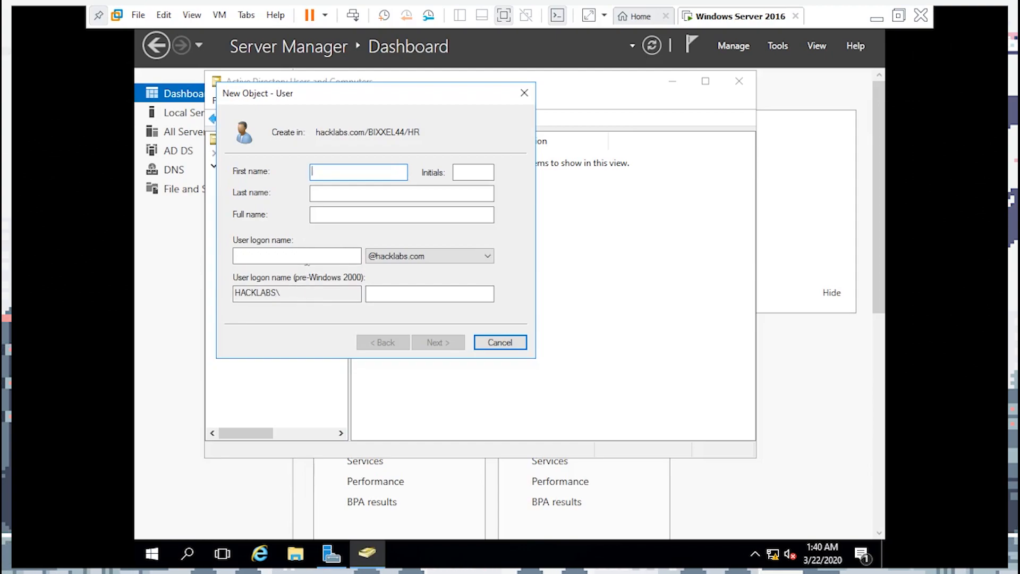
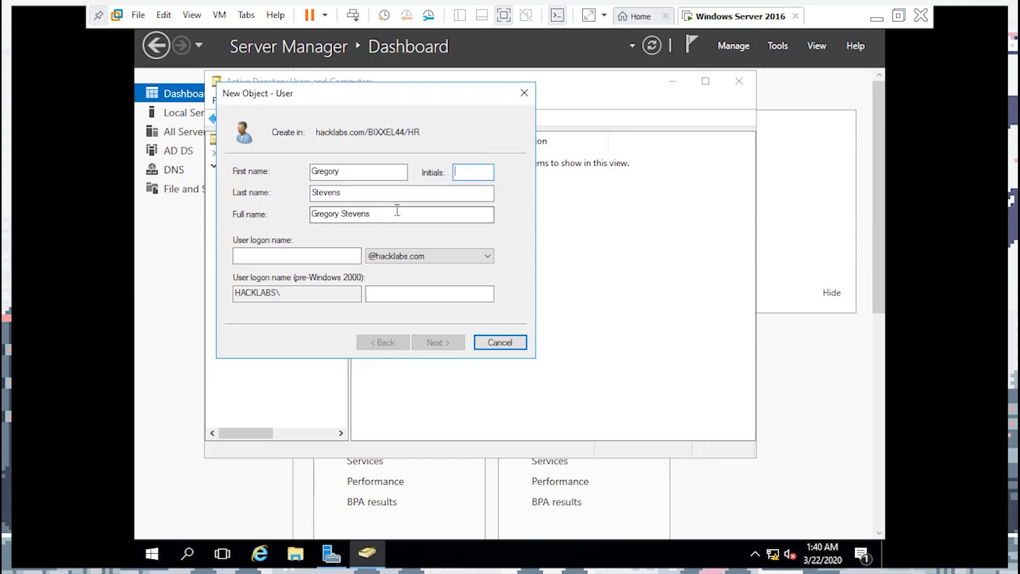
left_click(287, 257)
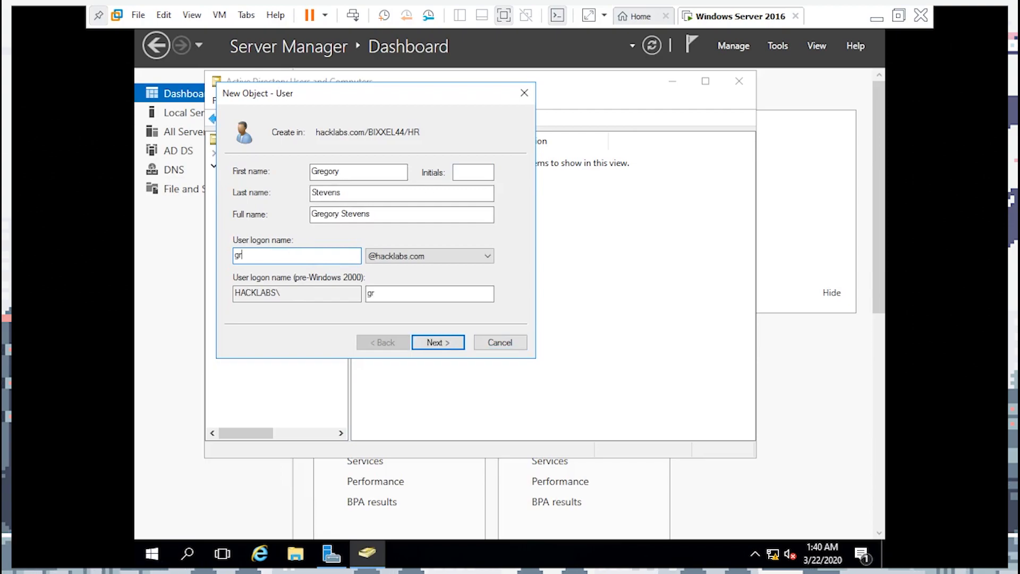
left_click_drag(295, 255, 232, 257)
left_click(296, 260)
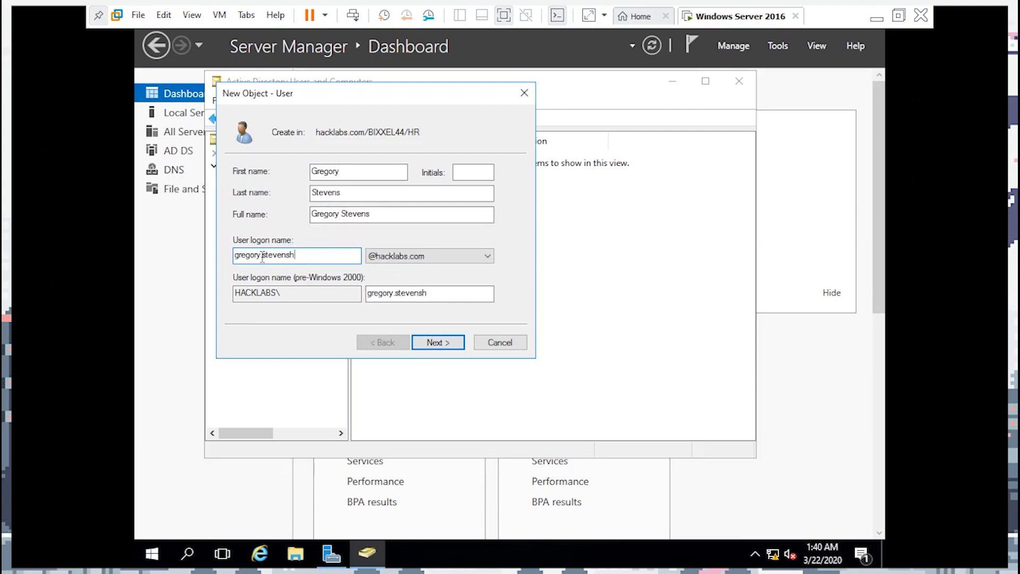
left_click(450, 345)
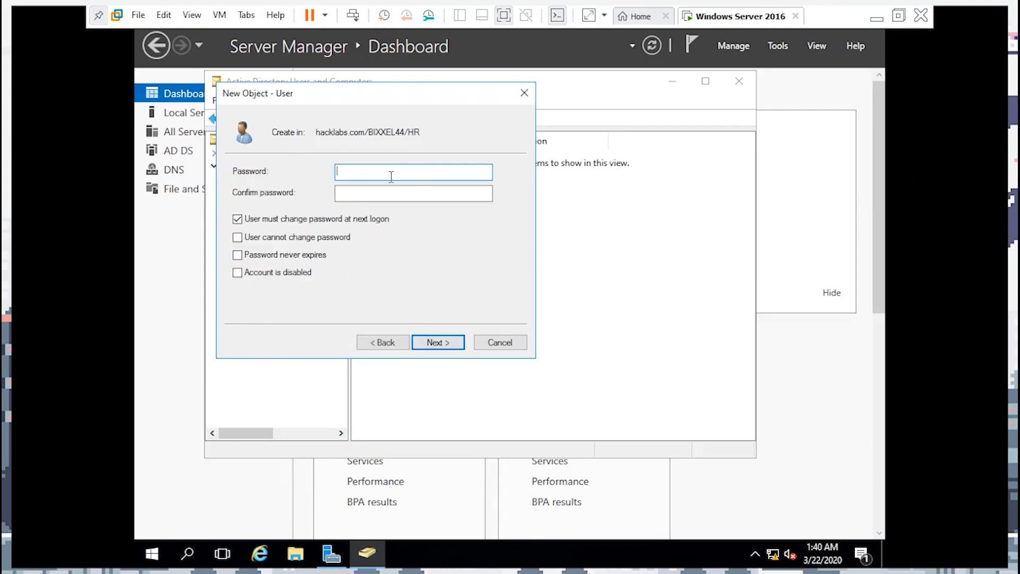
Set and confirm the user's password, requiring a change at next logon, and dismiss the conflict error
type("••••")
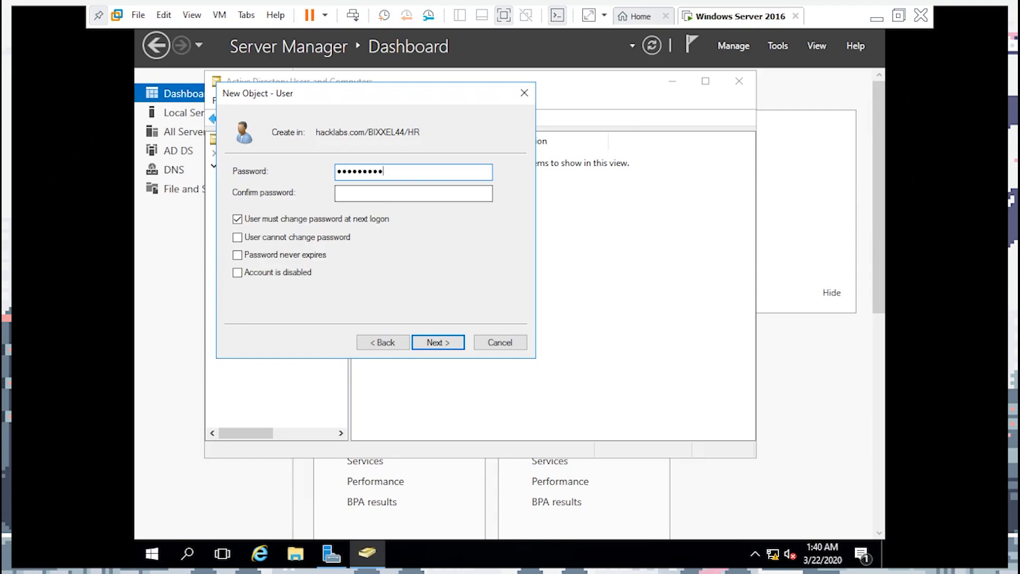
type("•••••••")
left_click_drag(398, 192, 337, 186)
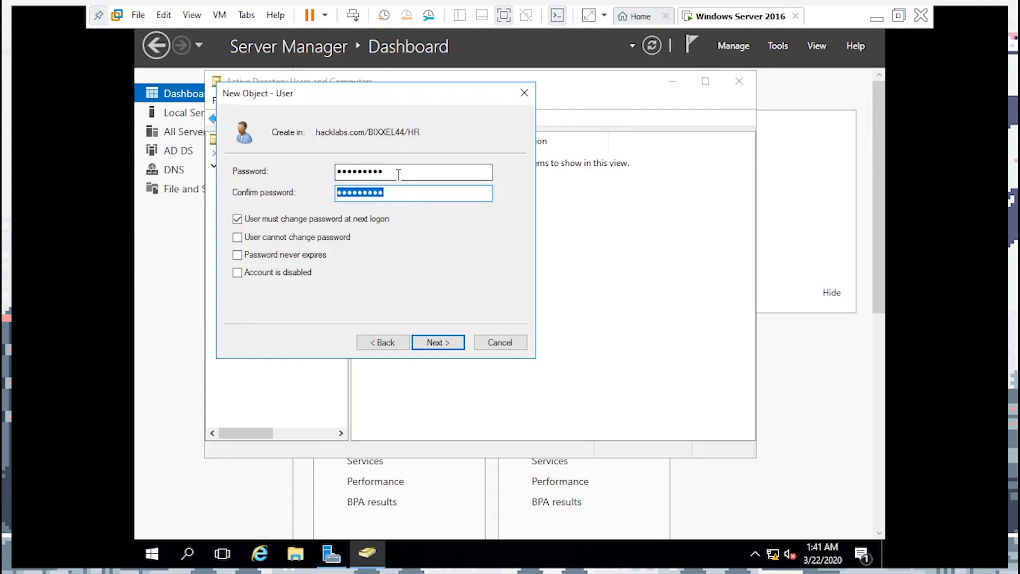
left_click_drag(398, 171, 334, 171)
left_click(431, 218)
left_click(387, 220)
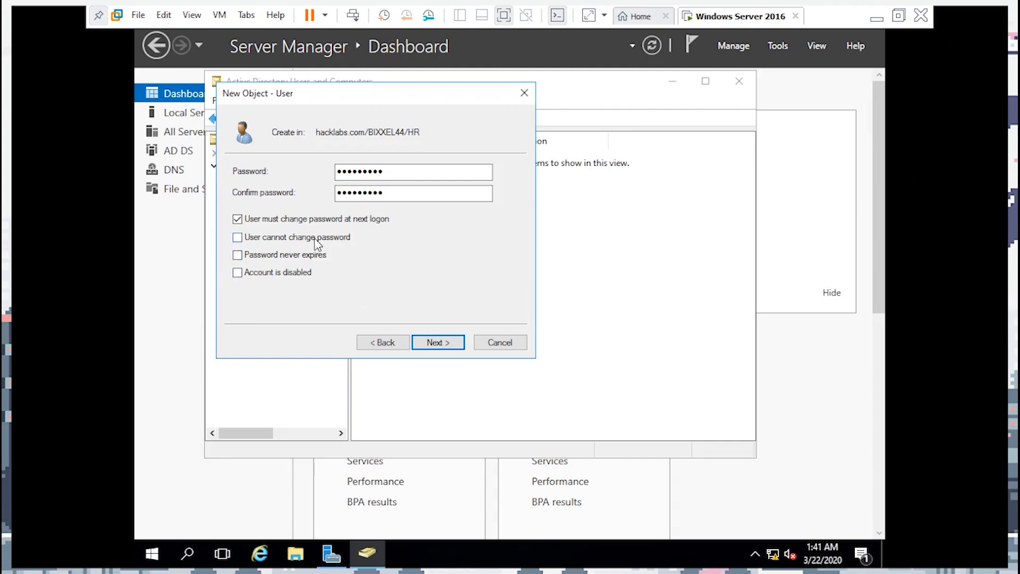
left_click(242, 238)
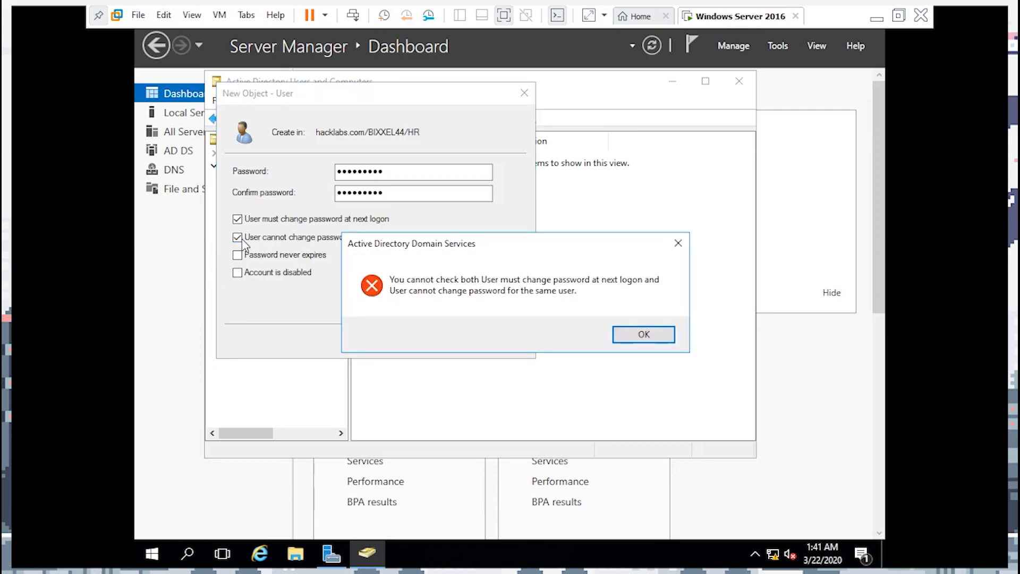
left_click(647, 336)
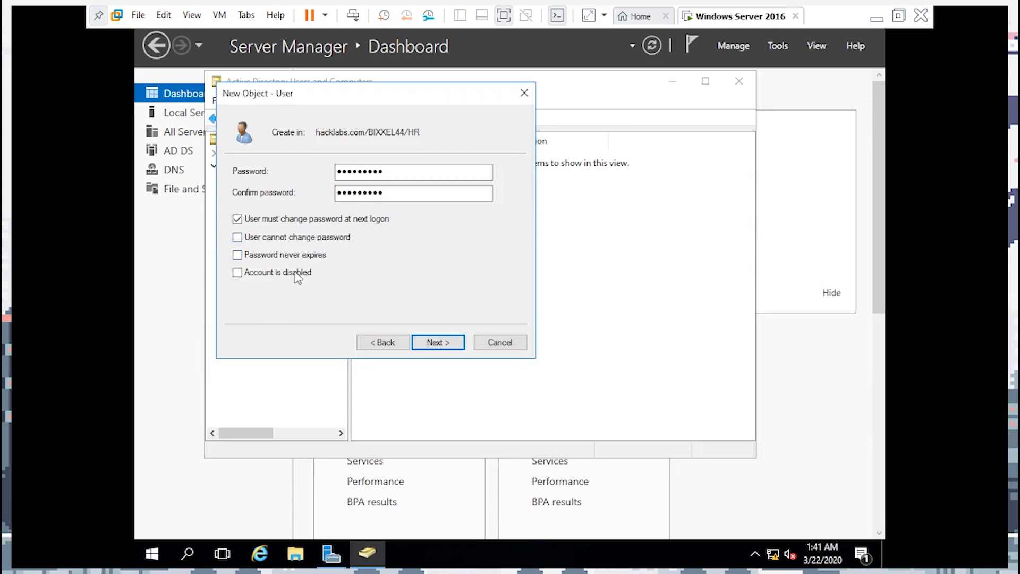
left_click(438, 342)
Finish the pending HR user, then start a new user in the TECH unit
left_click(439, 342)
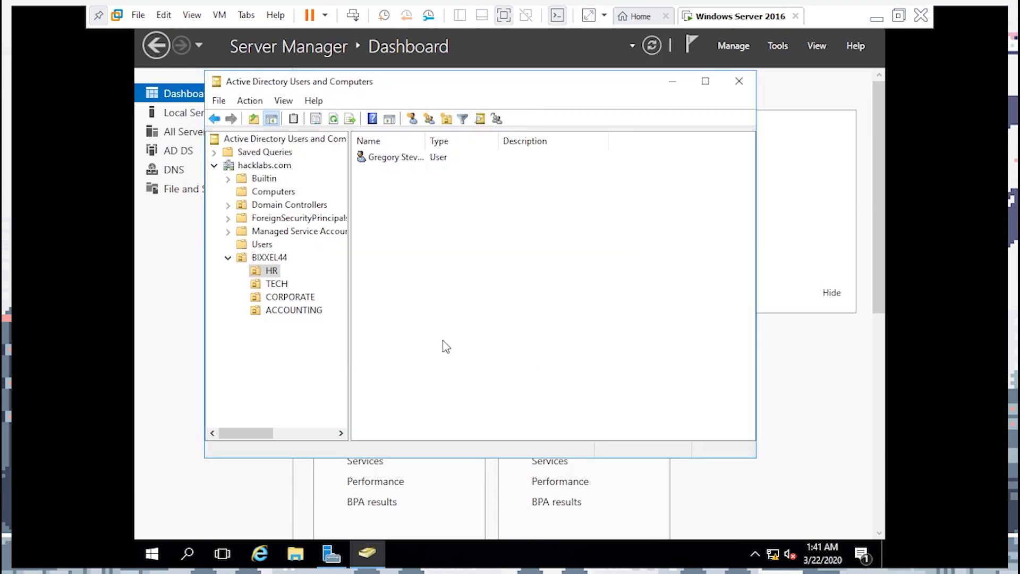
left_click(276, 289)
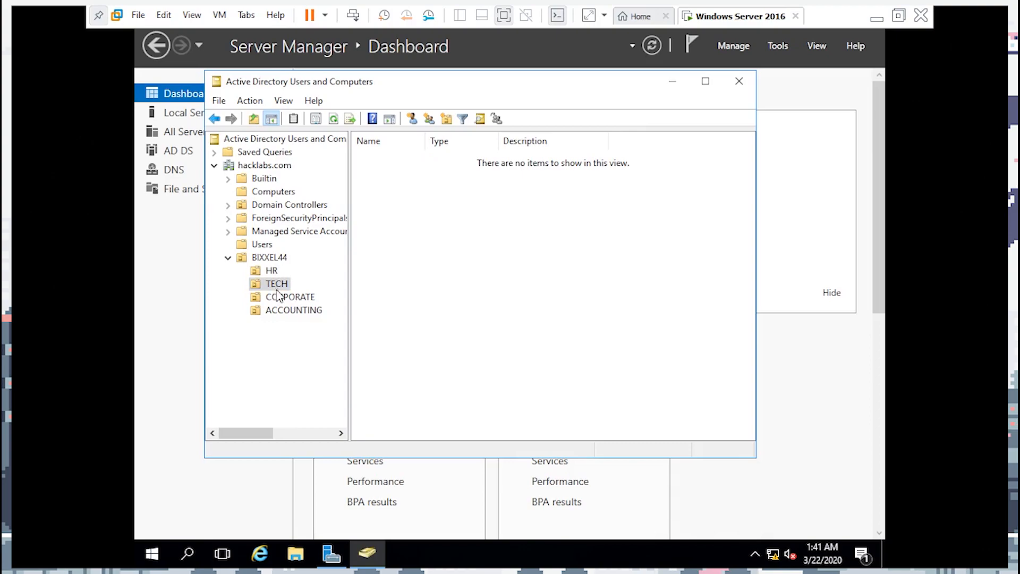
right_click(275, 274)
left_click(270, 283)
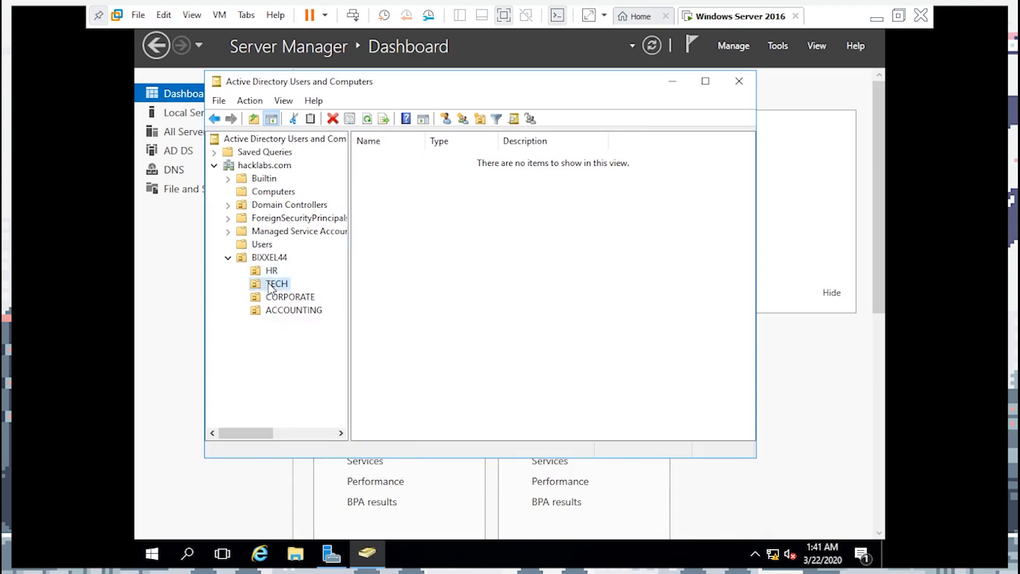
right_click(270, 282)
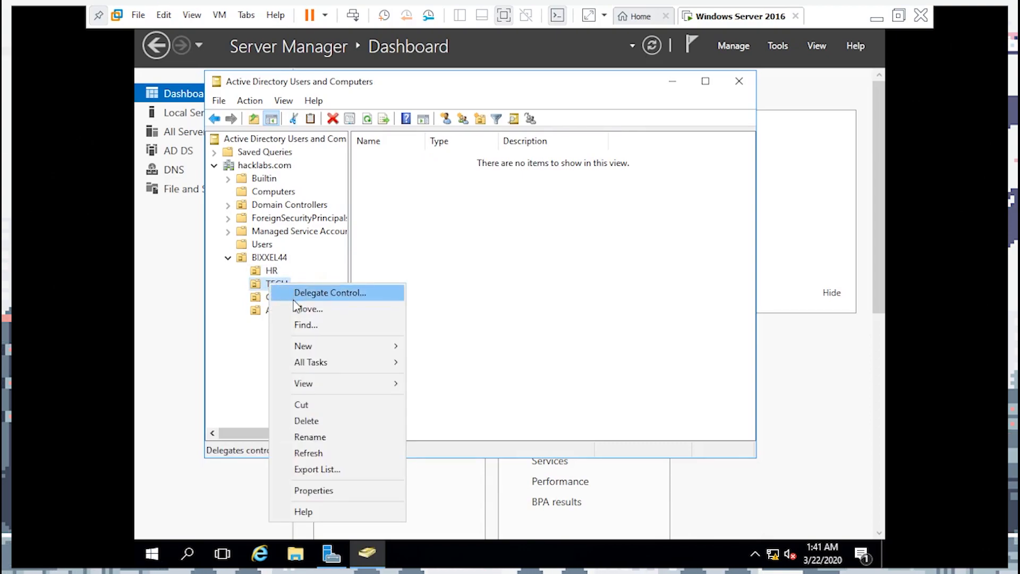
mouse_move(311, 348)
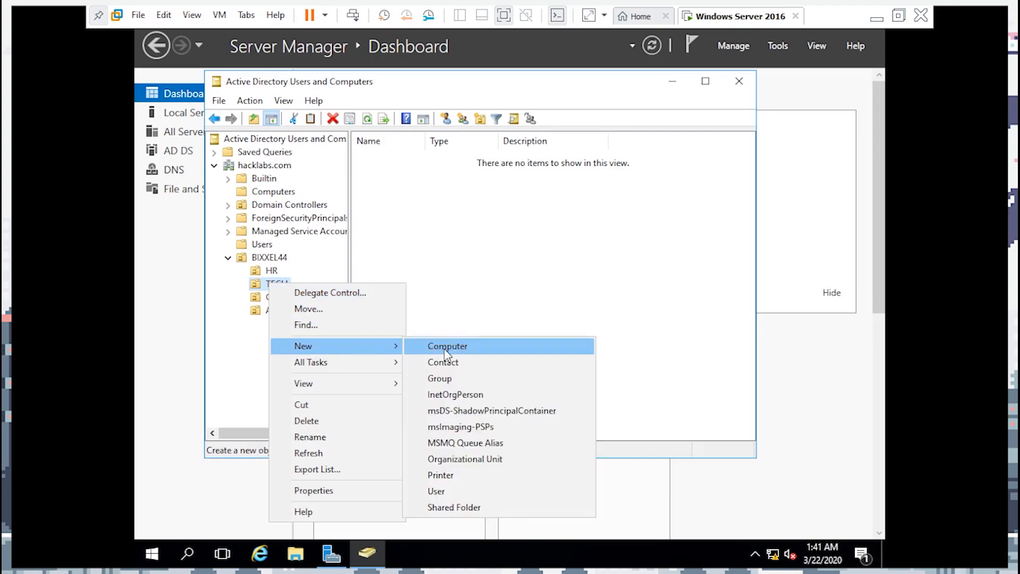
left_click(452, 489)
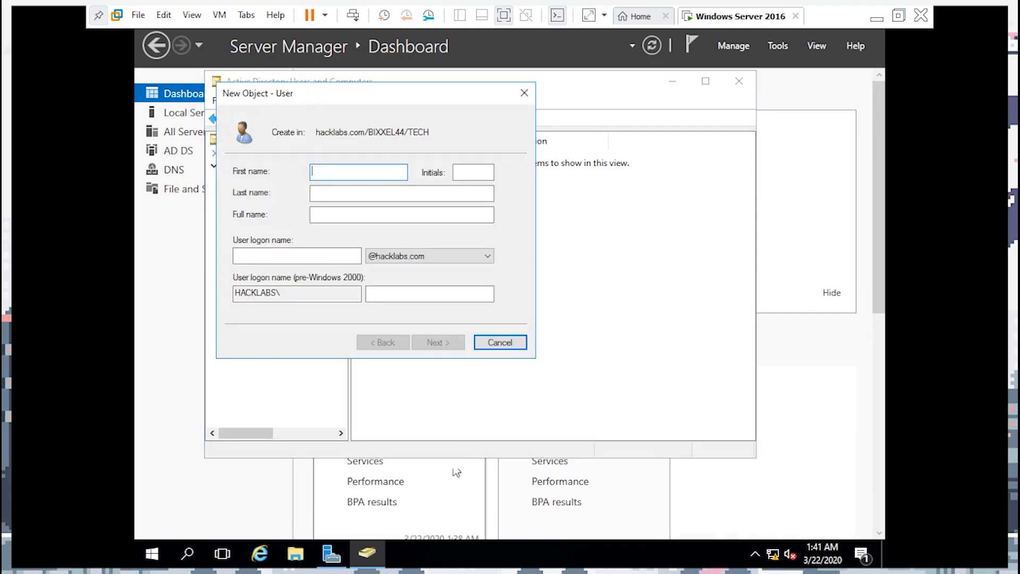
type("Fred")
left_click(342, 194)
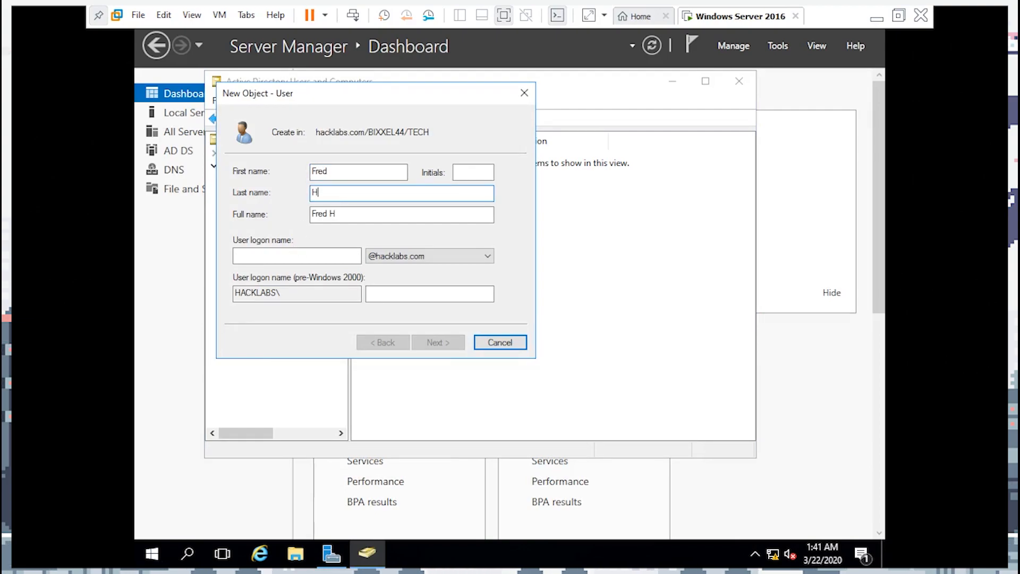
left_click(272, 255)
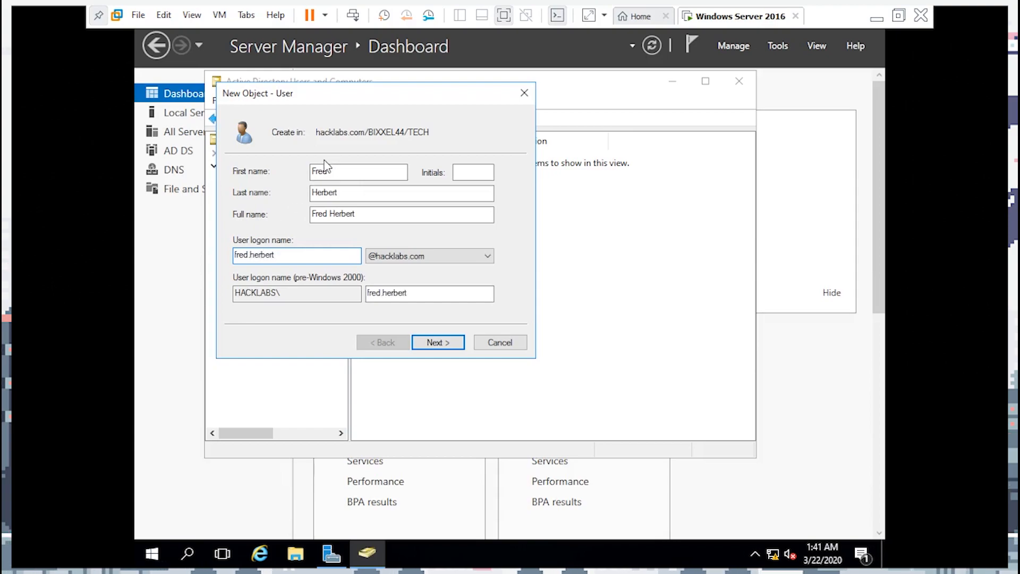
left_click(437, 342)
type("••••")
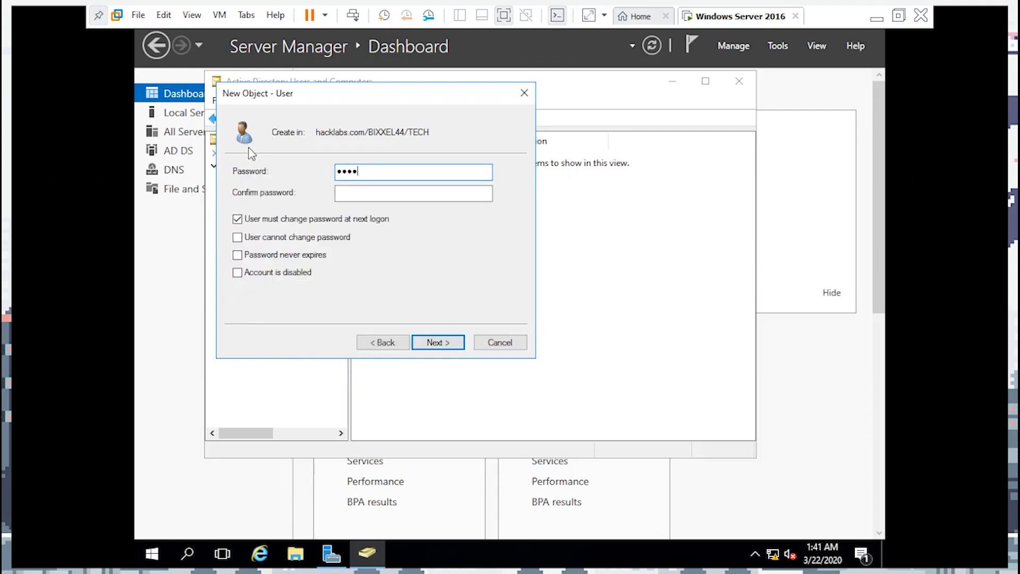
key("BackSpace")
key("BackSpace")
key("BackSpace")
key("BackSpace")
type("••")
left_click(375, 195)
type("•••••••••")
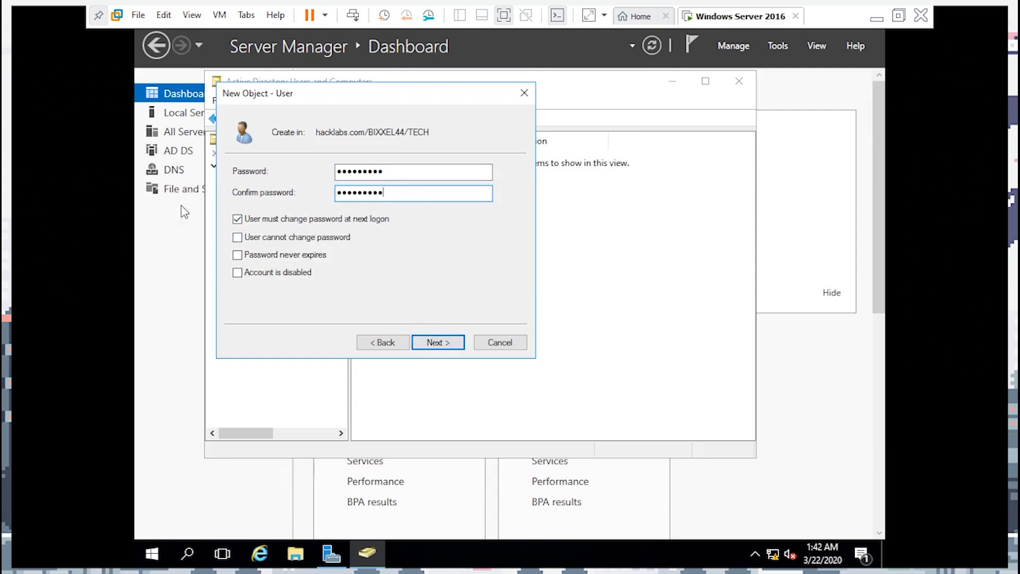
left_click(439, 344)
left_click(442, 345)
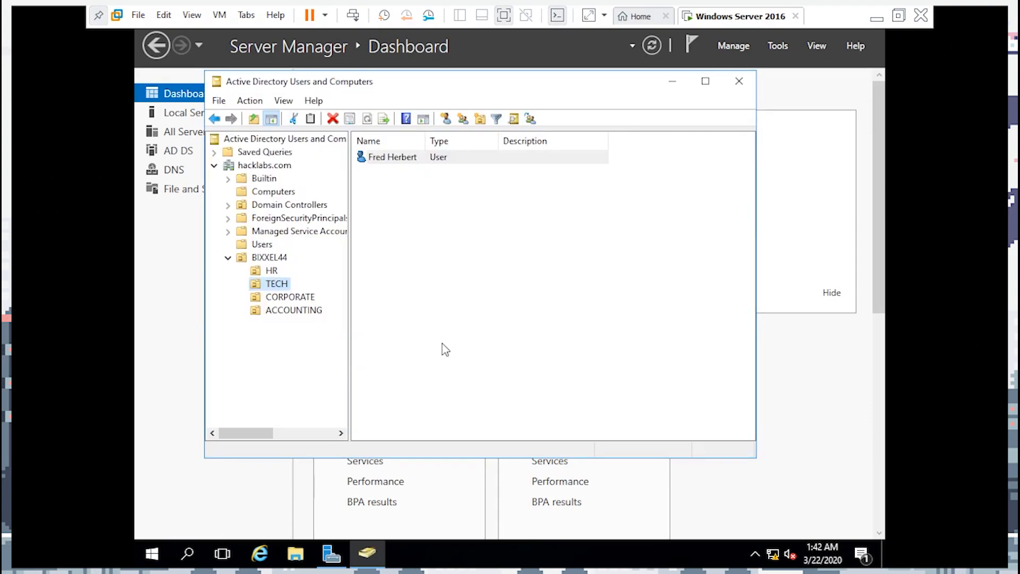
Create the global security group HACK_LABS in the HR unit
left_click(272, 271)
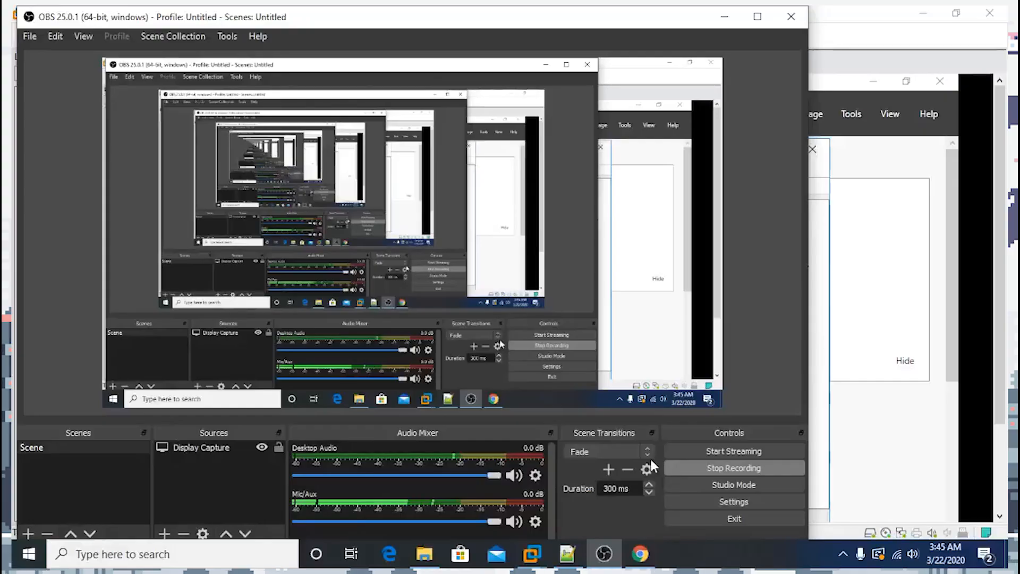
left_click(812, 362)
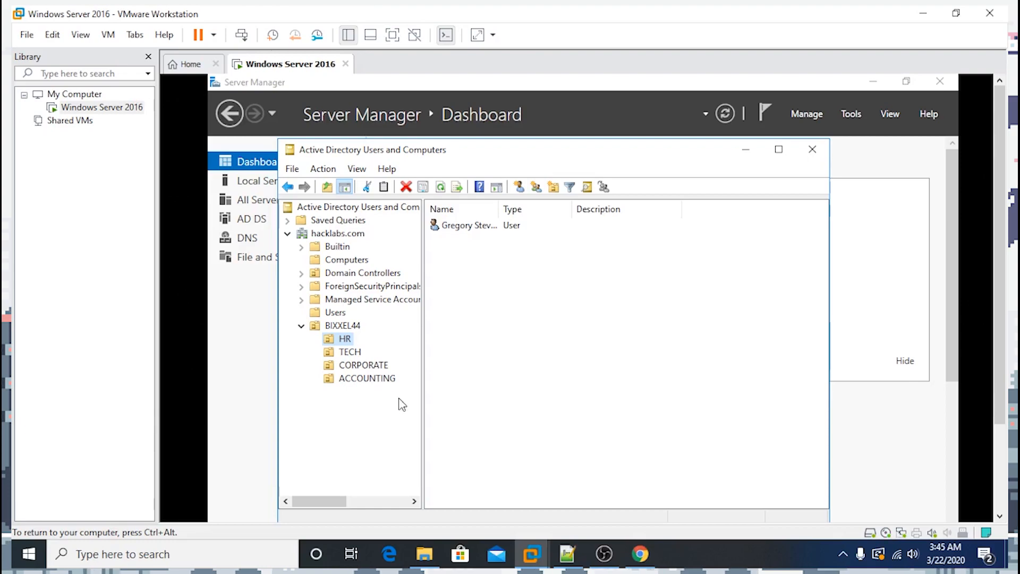
right_click(349, 340)
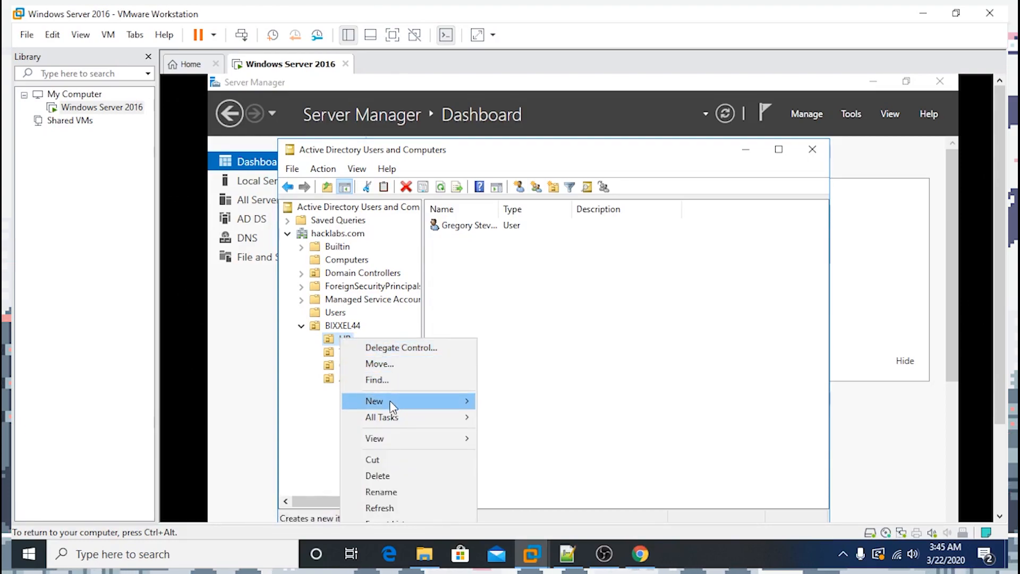
mouse_move(390, 405)
left_click(524, 437)
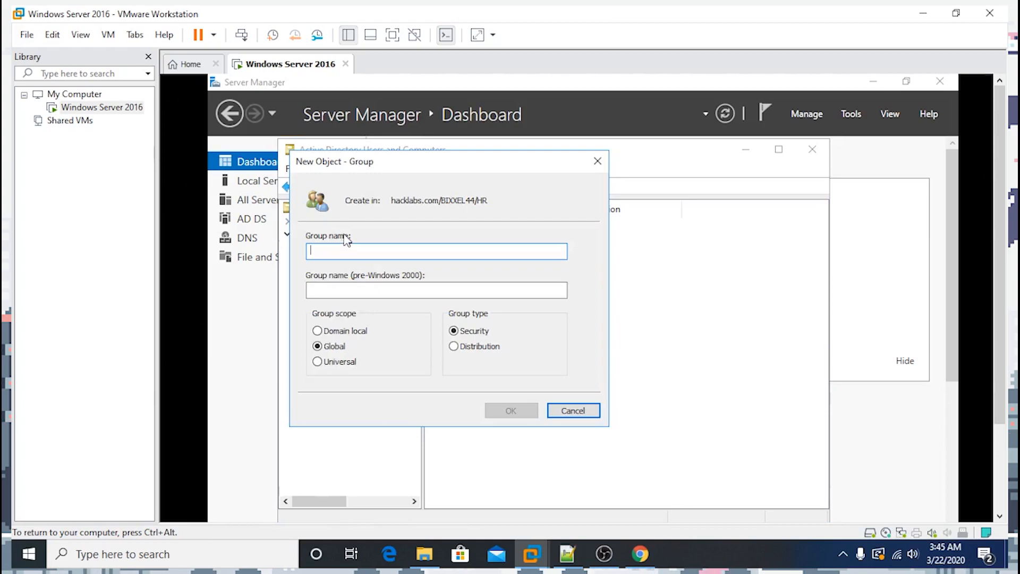
left_click_drag(389, 170, 598, 179)
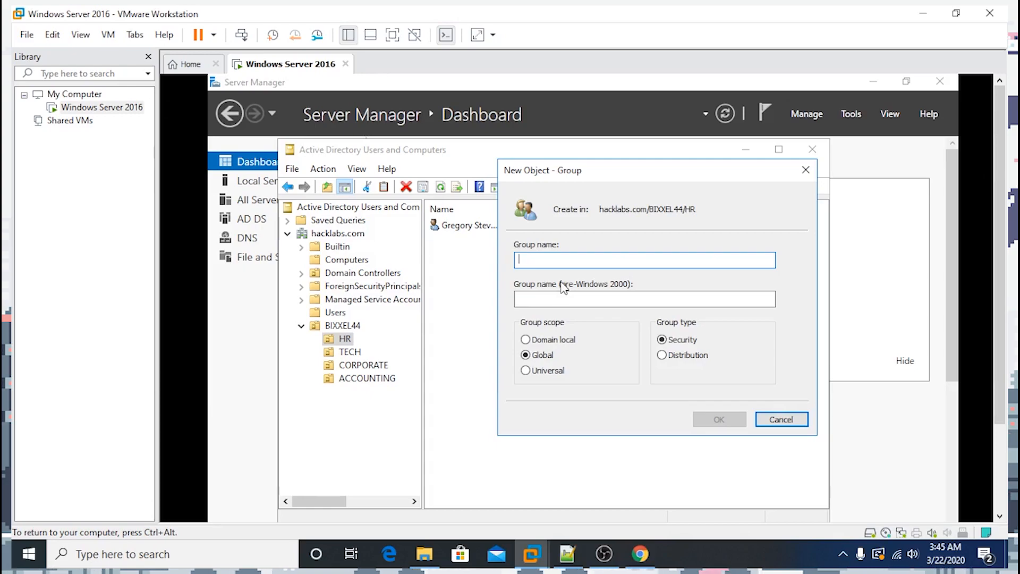
type("HACK_LABS")
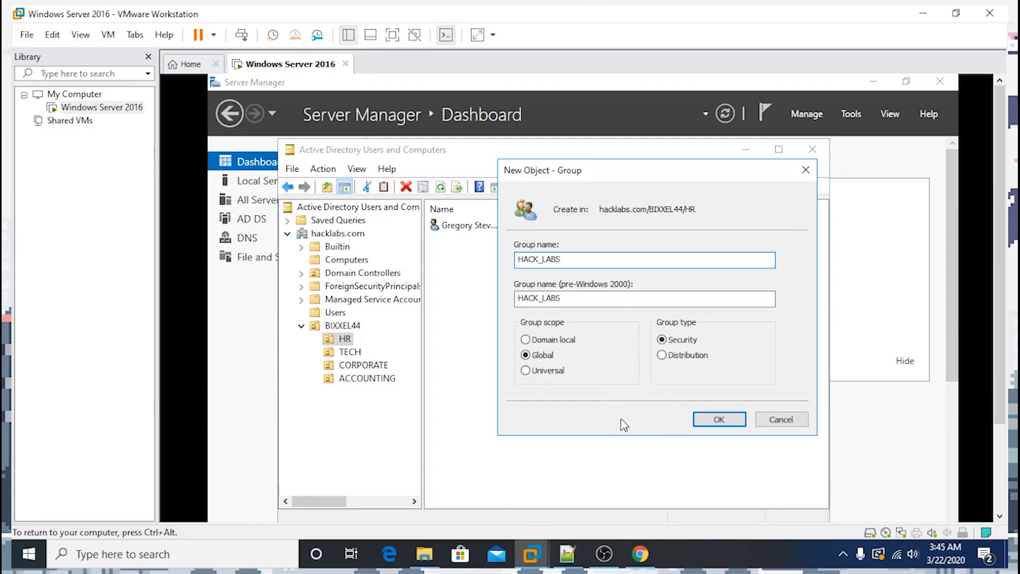
left_click(715, 421)
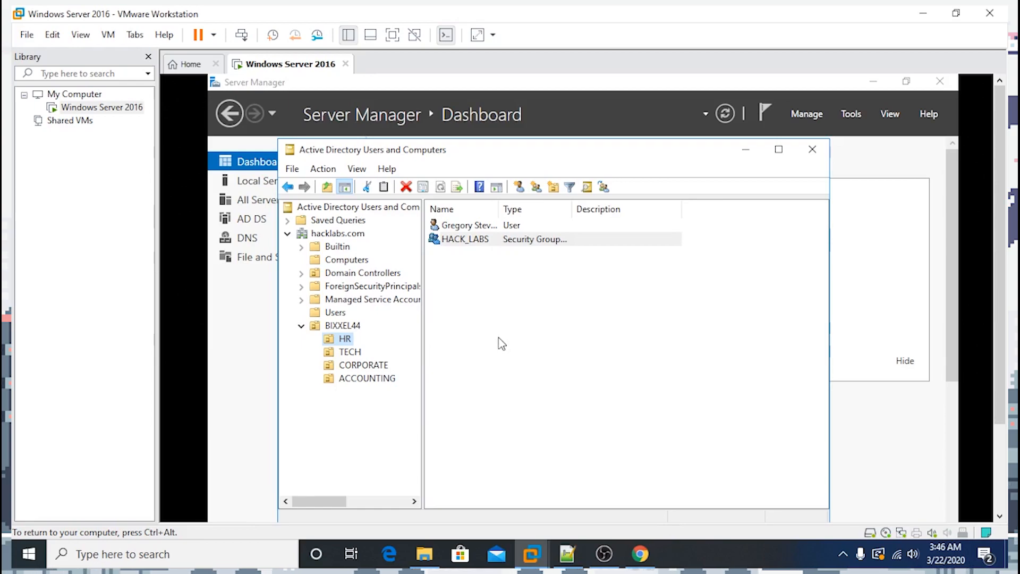
Create the global security group HACK_LABS2 in the TECH unit
left_click(356, 352)
right_click(348, 356)
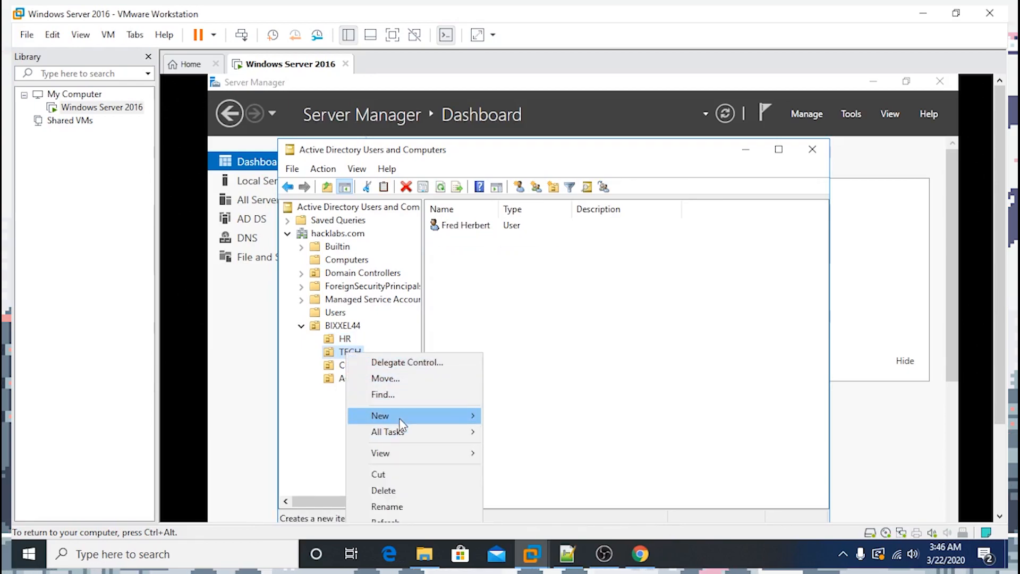
mouse_move(401, 422)
left_click(511, 449)
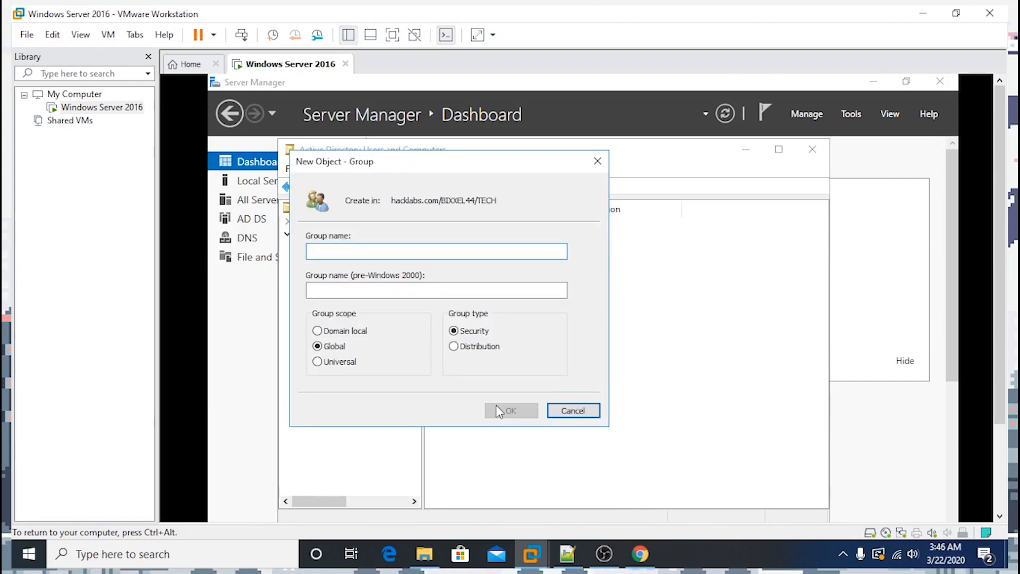
type("HACK_LABS")
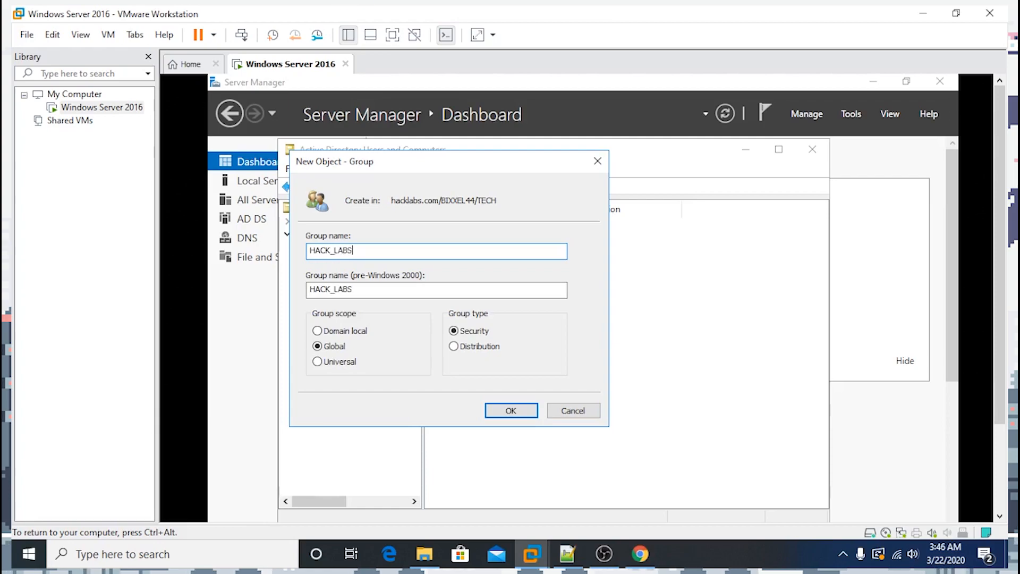
type("2")
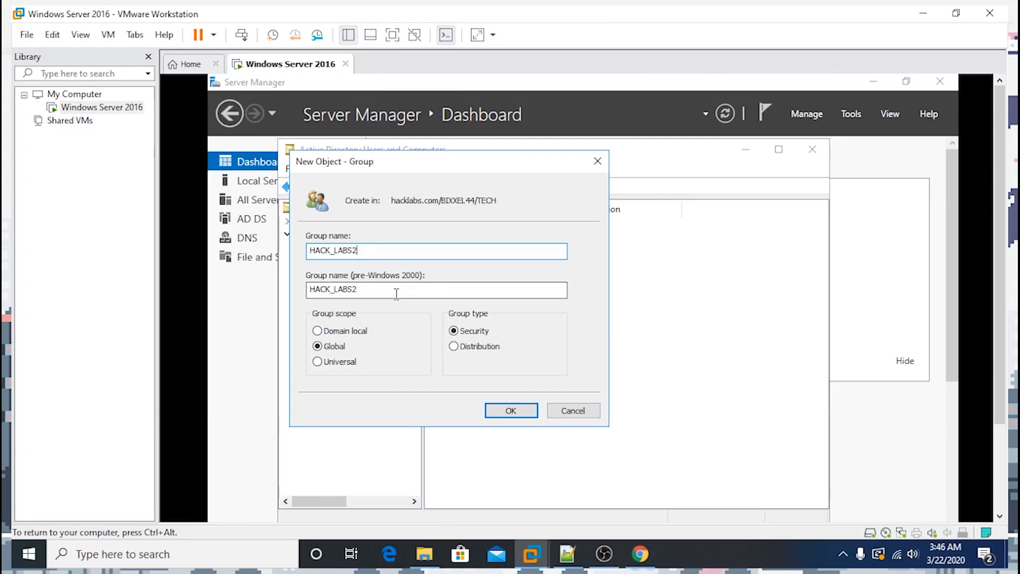
left_click(512, 410)
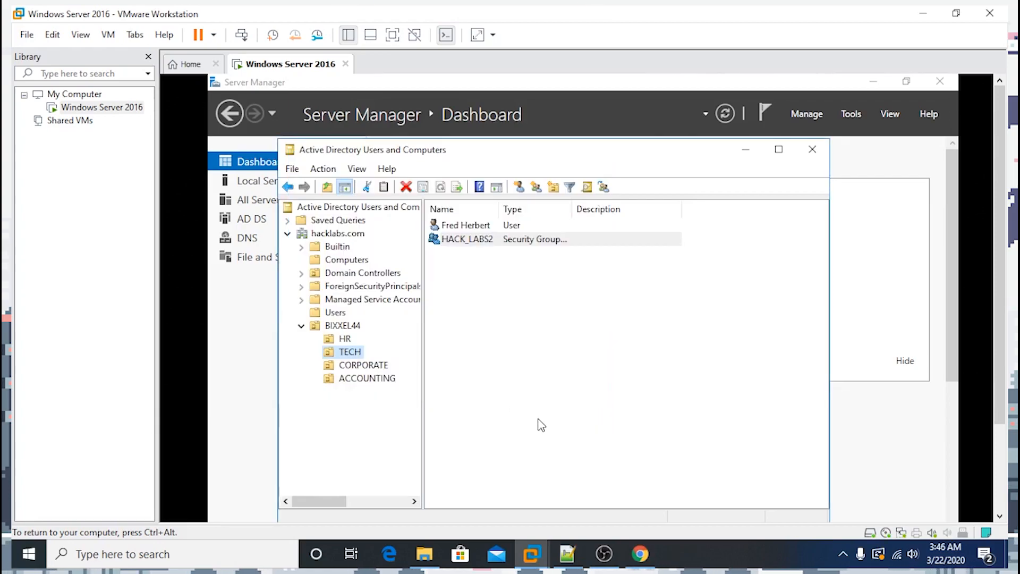
key("ctrl+alt")
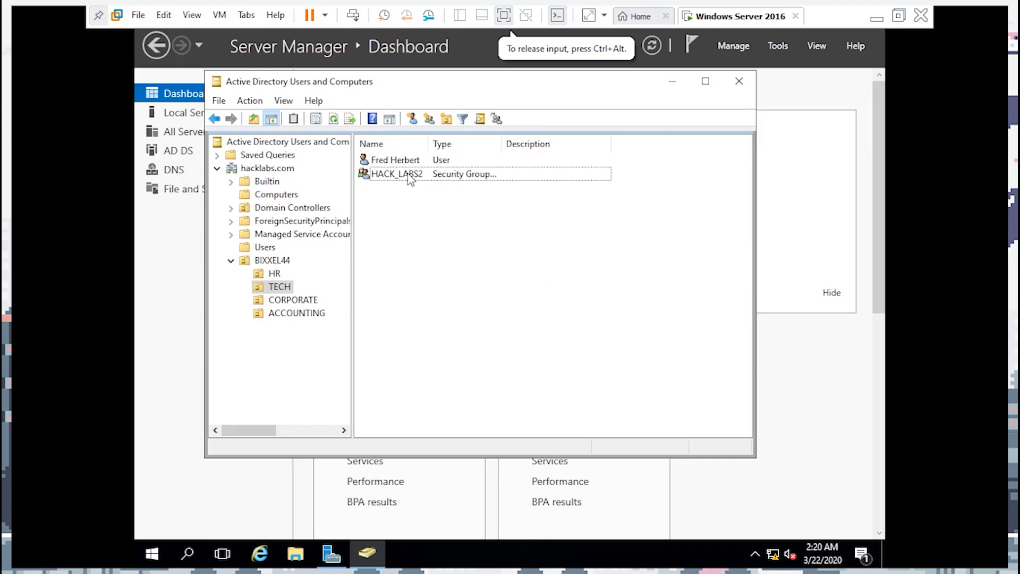
right_click(398, 160)
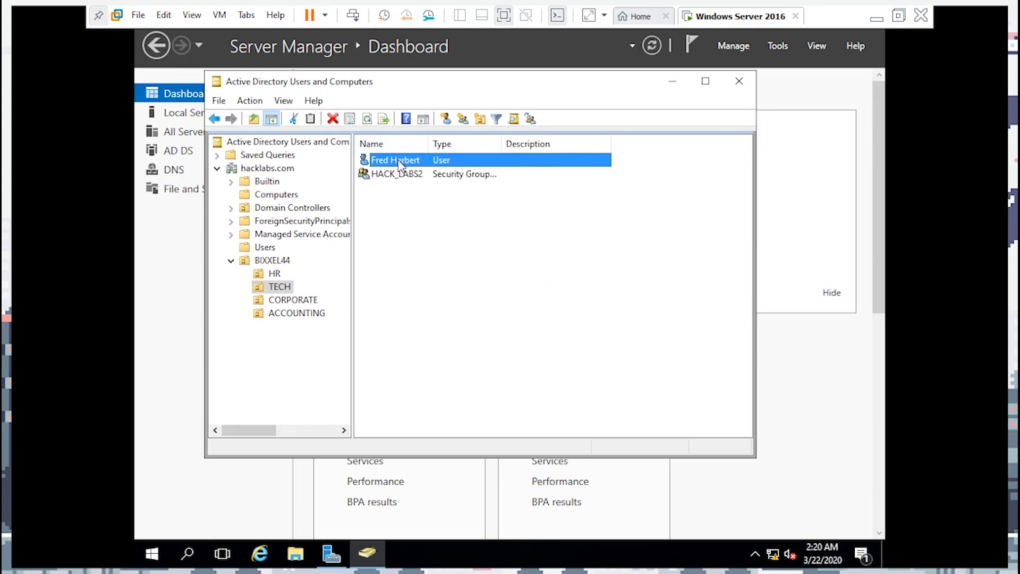
left_click(369, 183)
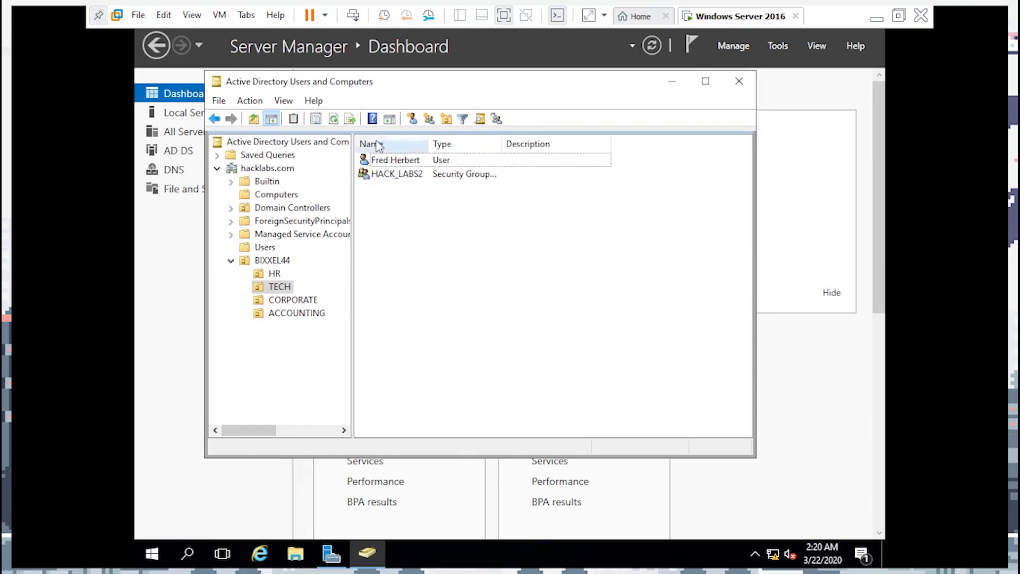
right_click(414, 164)
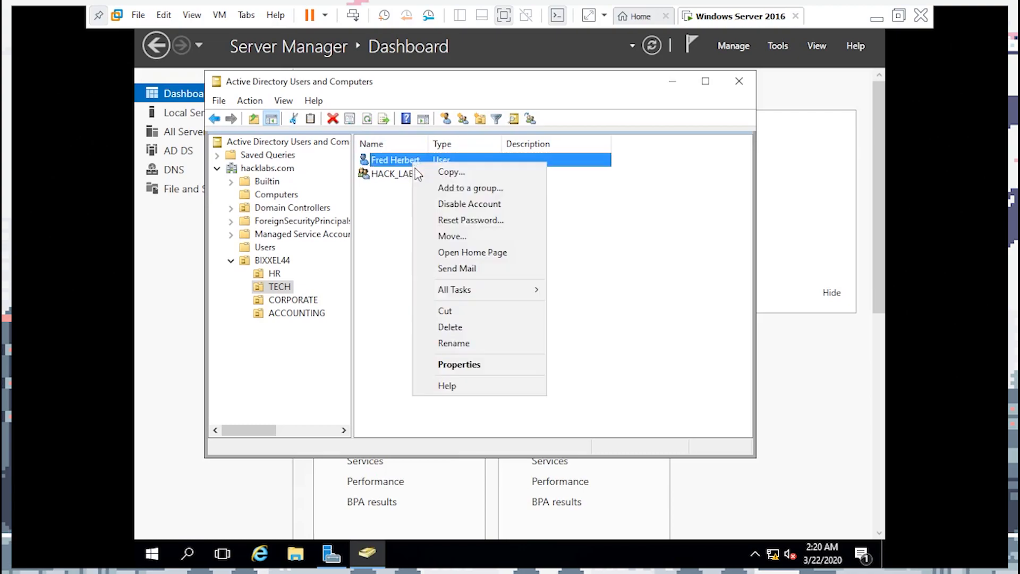
left_click(476, 346)
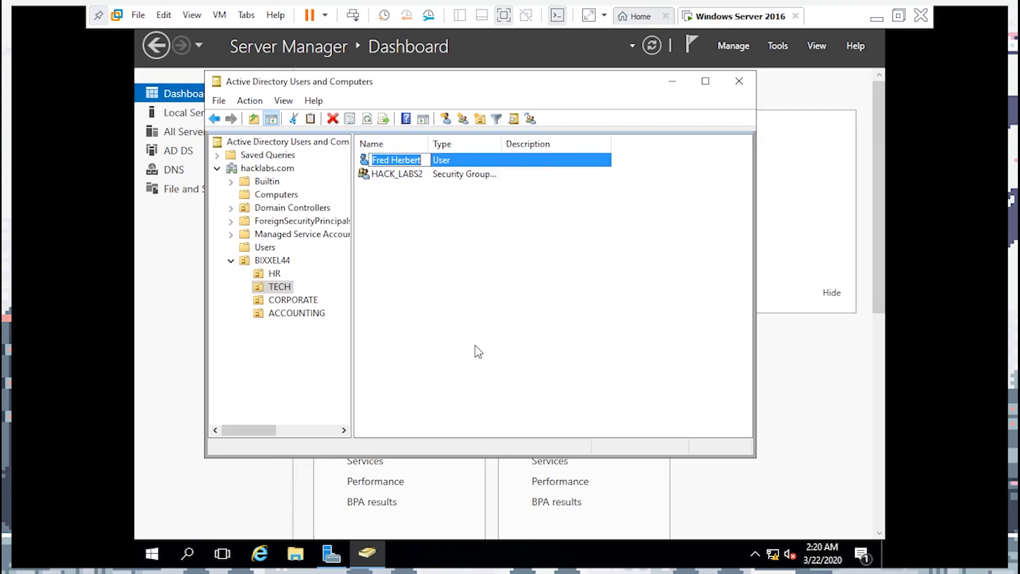
left_click(422, 161)
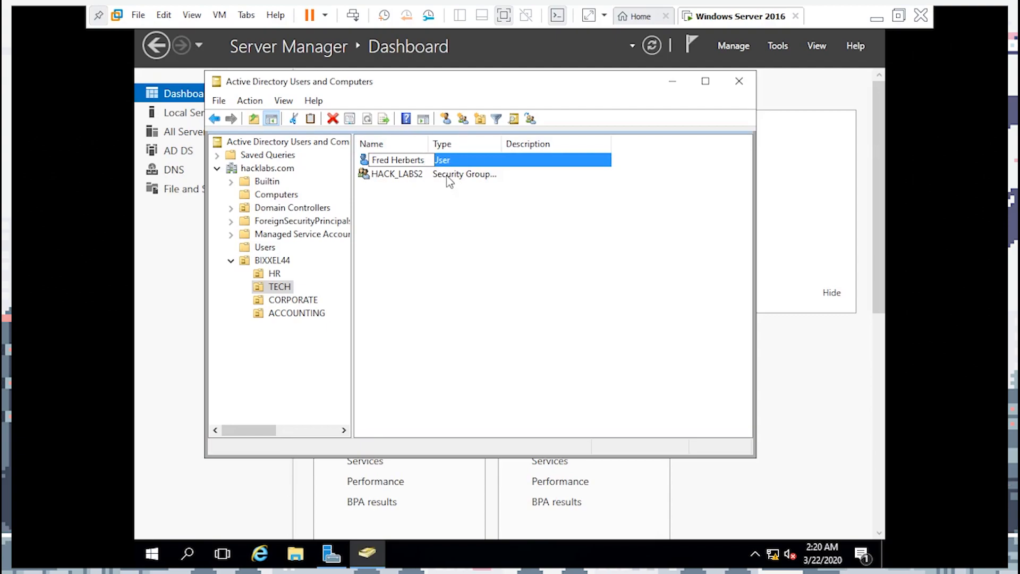
key("BackSpace")
key("Return")
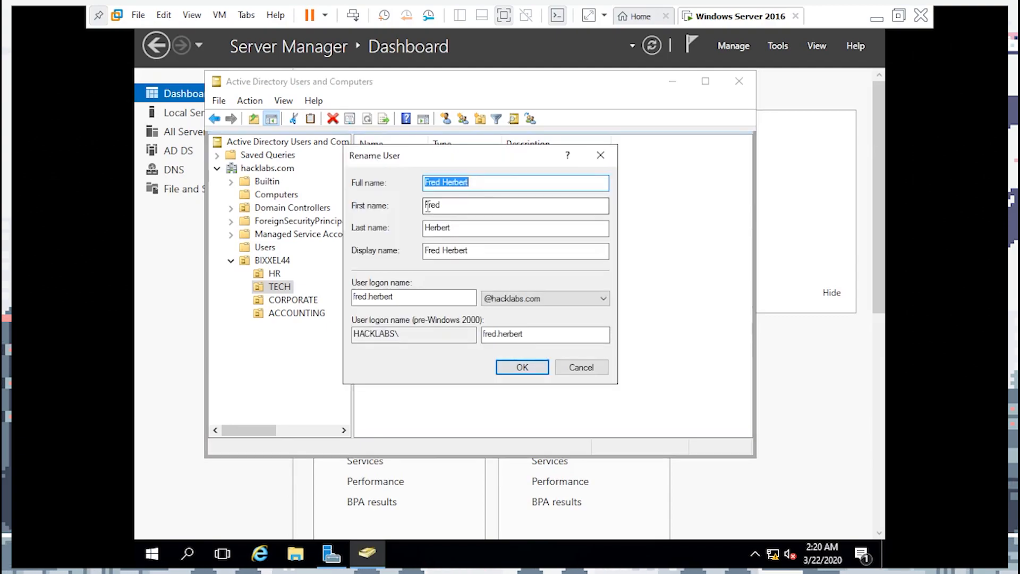
left_click(578, 368)
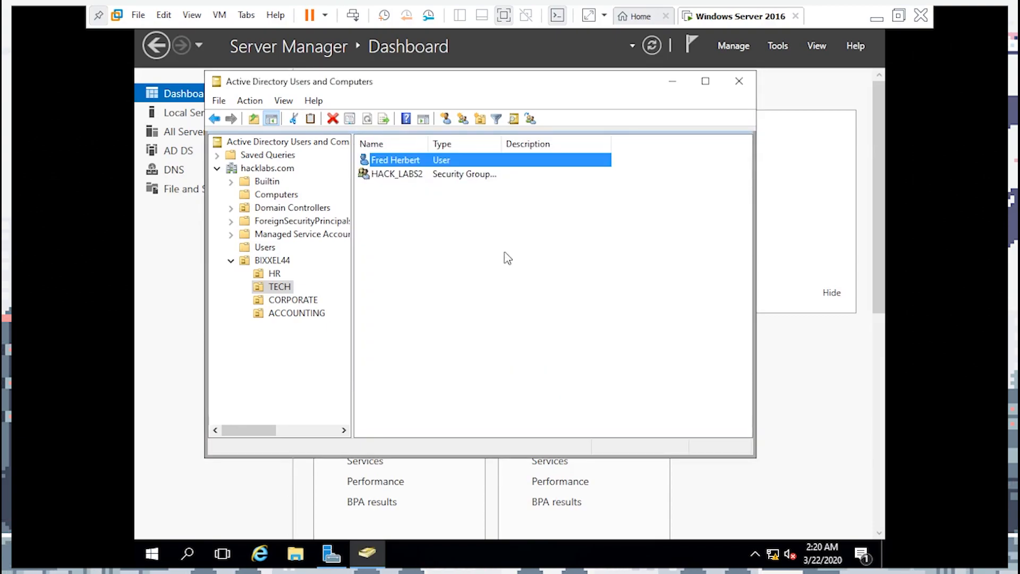
right_click(414, 178)
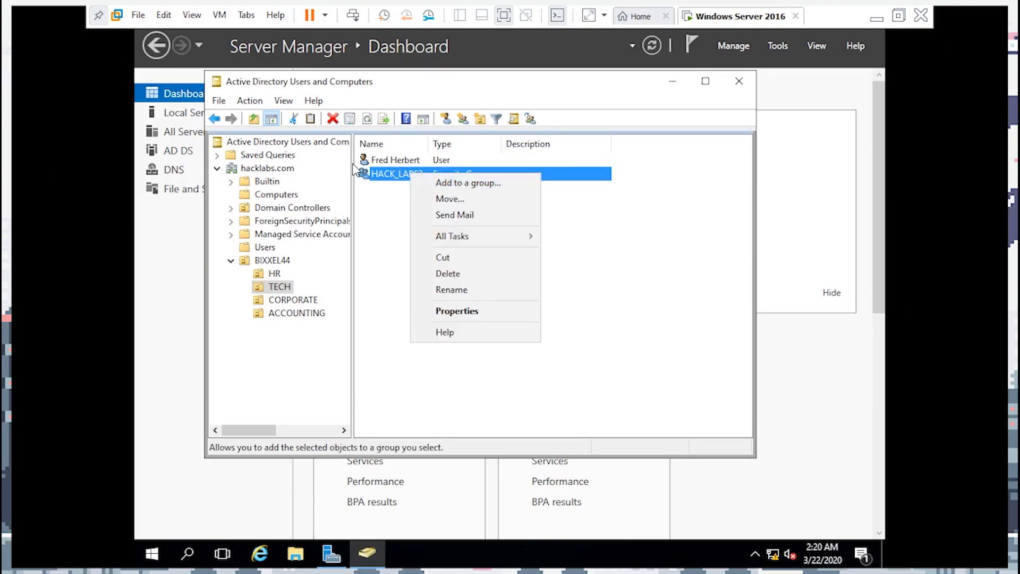
right_click(376, 160)
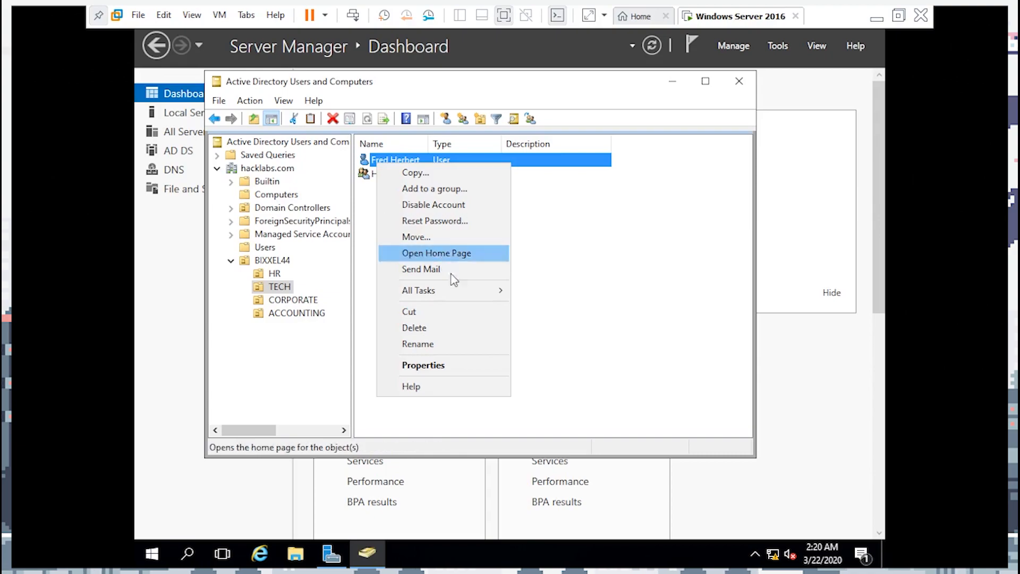
left_click(428, 364)
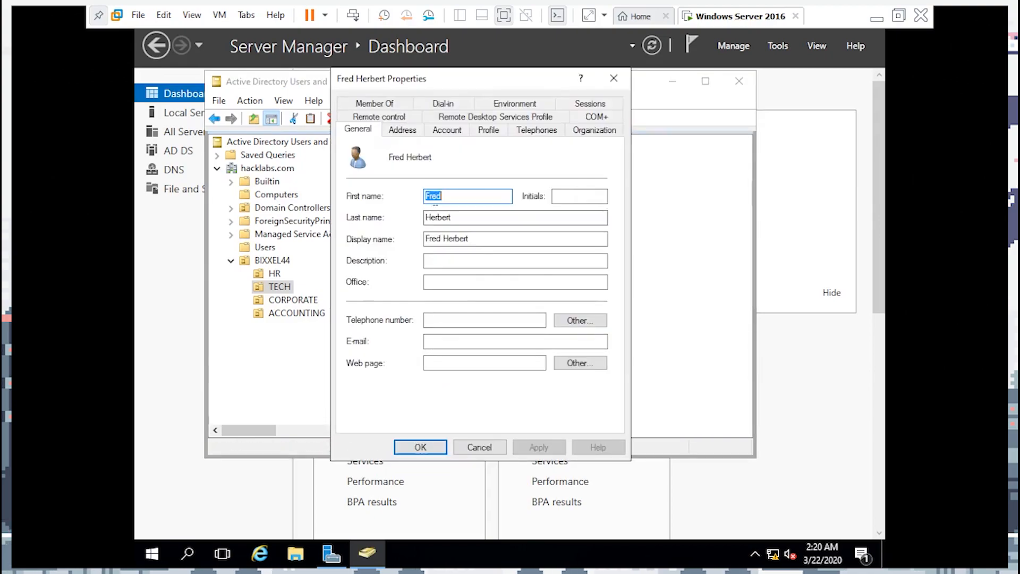
left_click(445, 132)
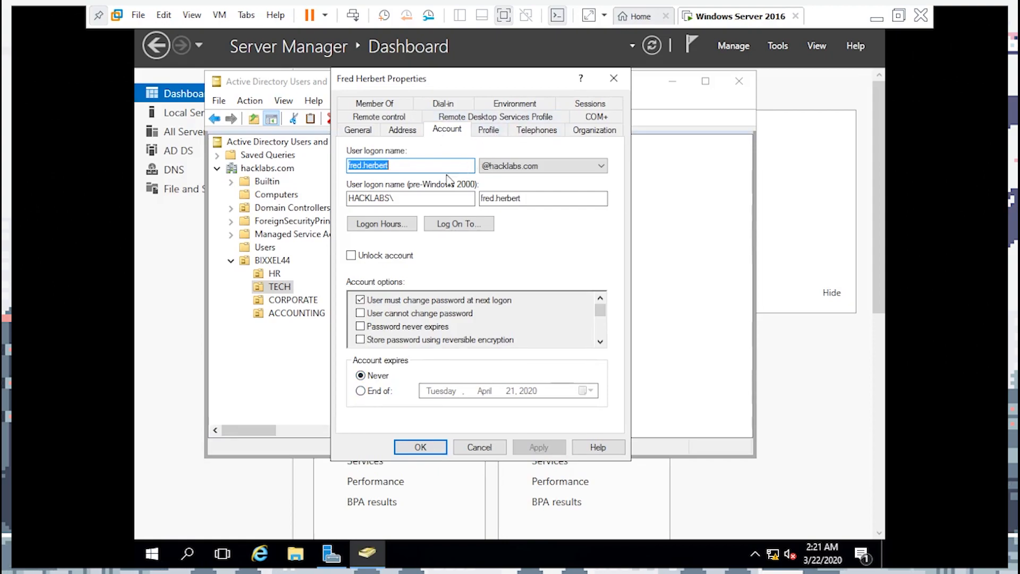
left_click(381, 223)
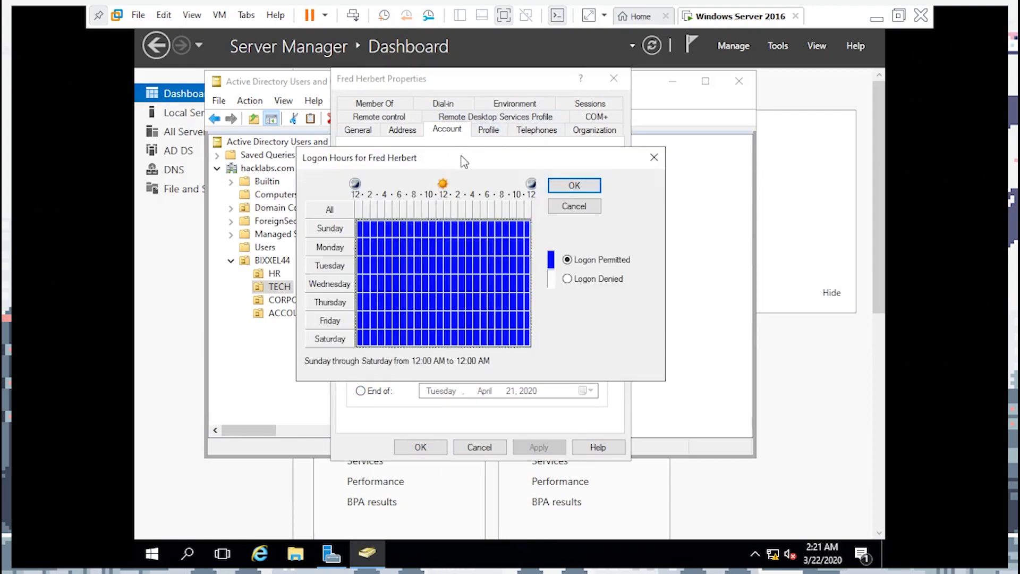
left_click_drag(460, 163, 533, 140)
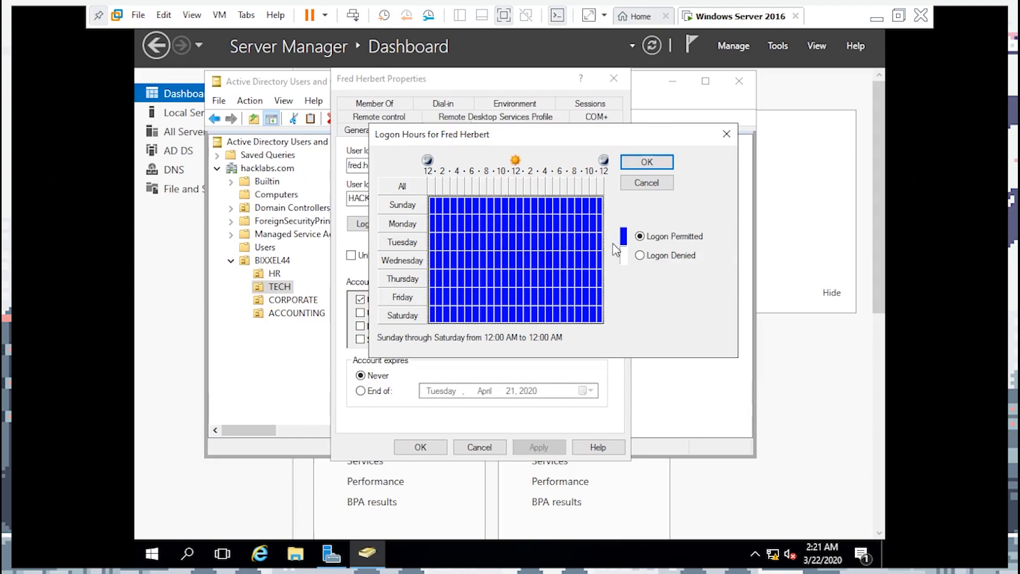
left_click(670, 256)
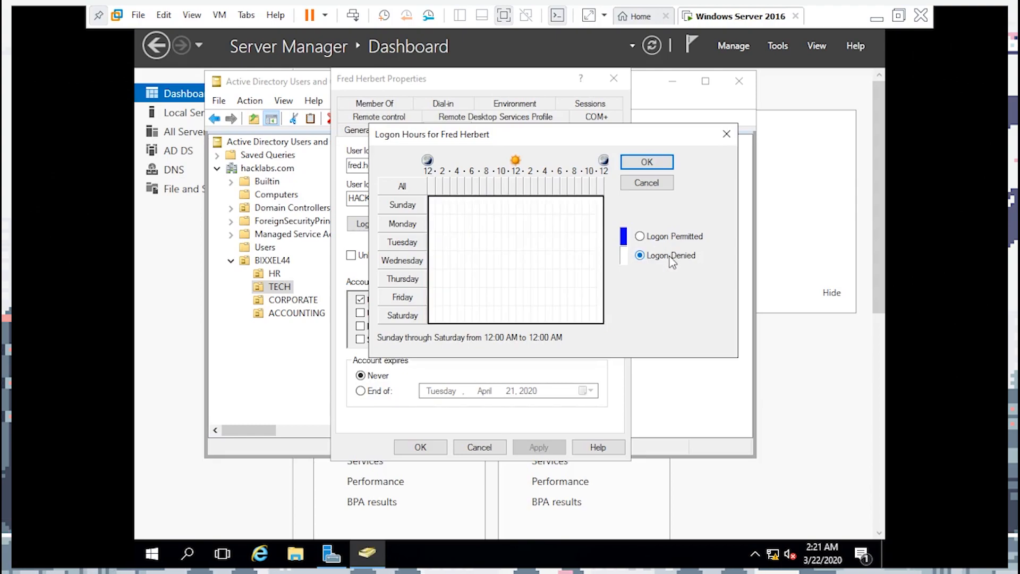
left_click(472, 209)
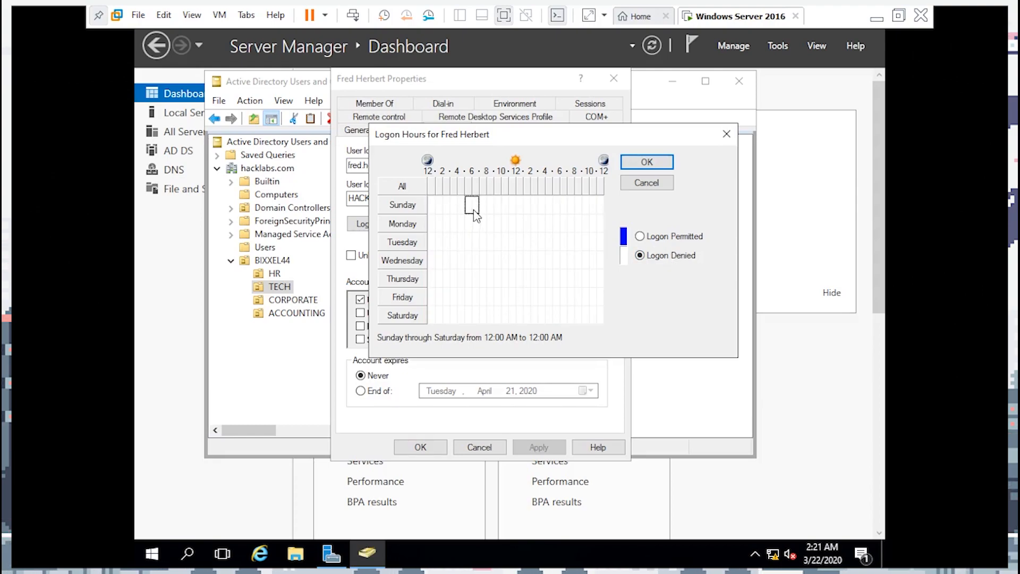
left_click_drag(474, 210, 581, 319)
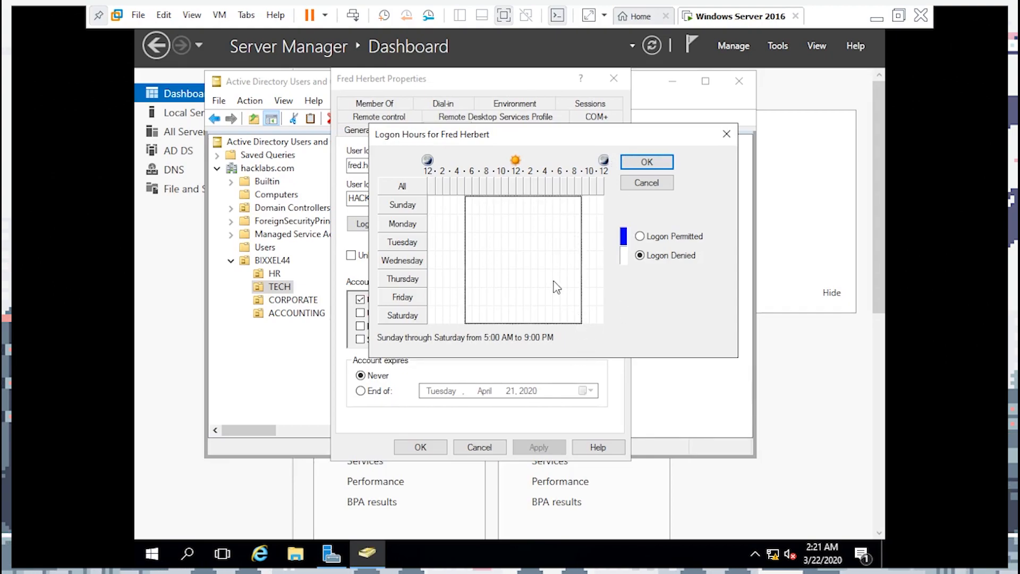
left_click(652, 236)
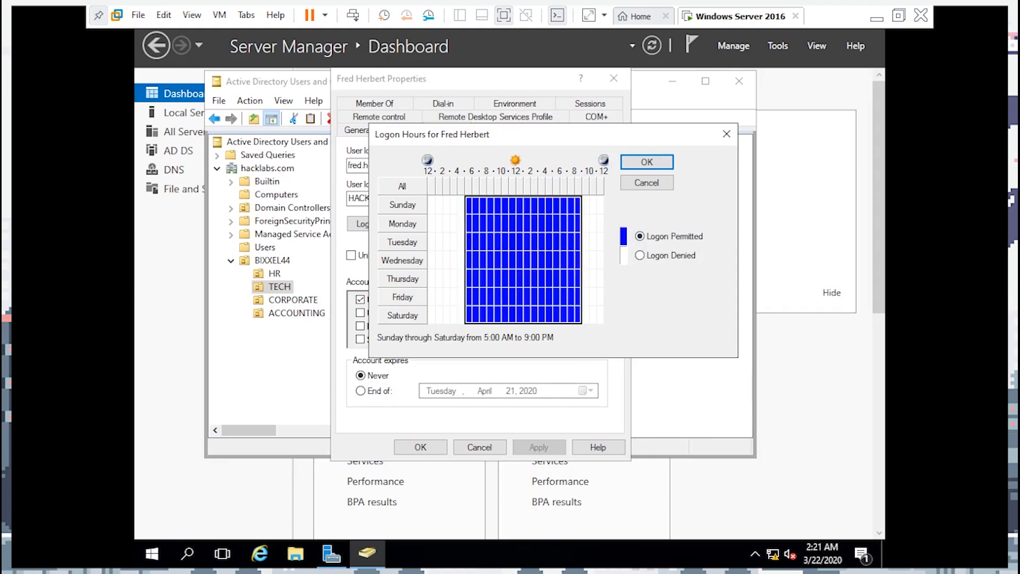
left_click(643, 169)
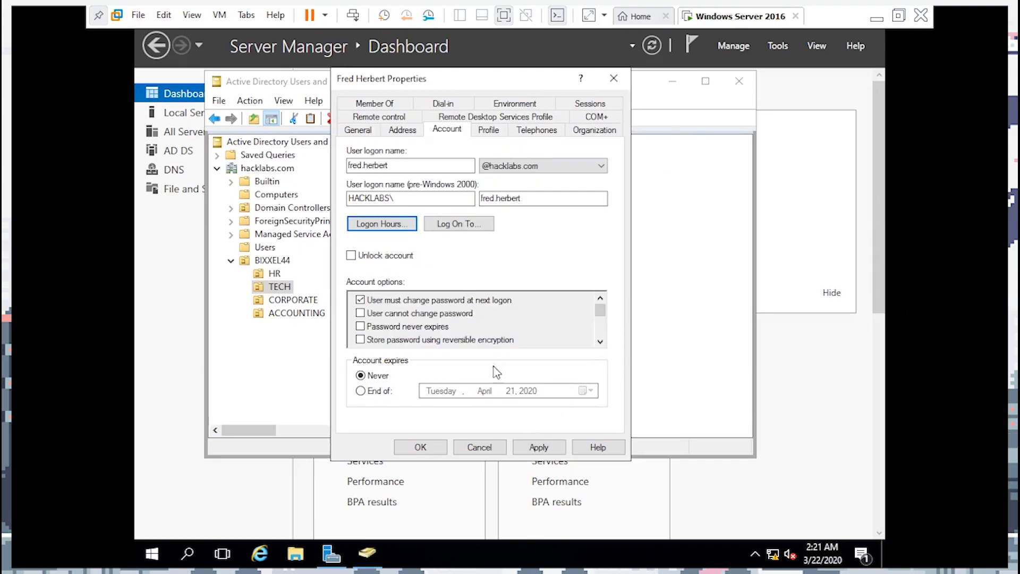
left_click(510, 105)
left_click(376, 105)
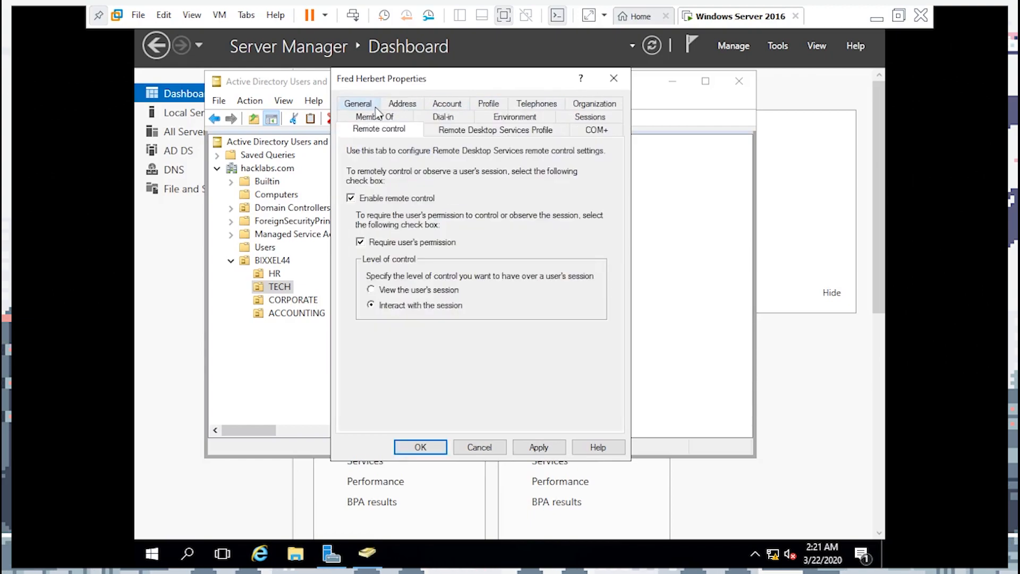
left_click(376, 119)
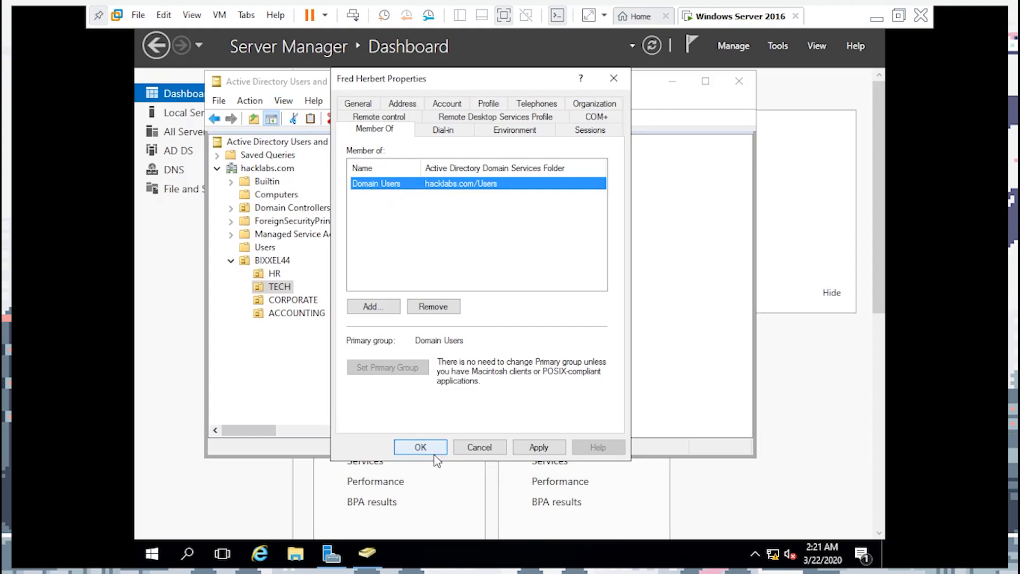
left_click(478, 446)
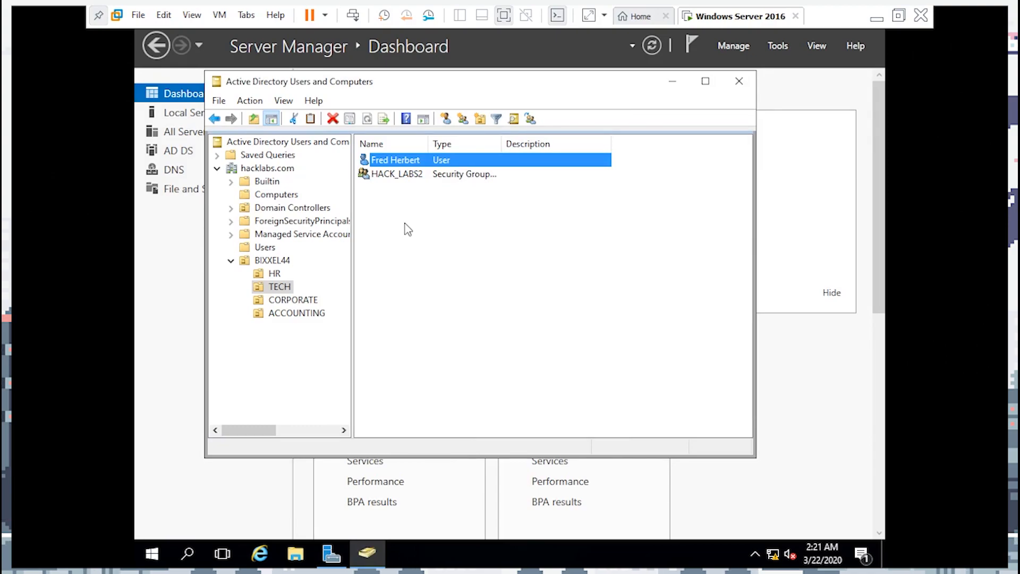
right_click(414, 166)
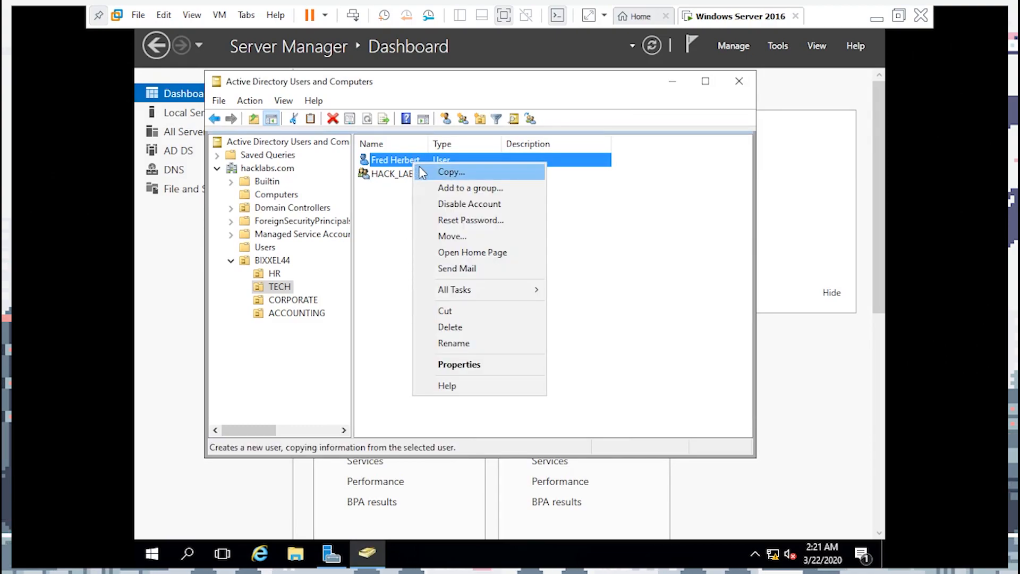
left_click(456, 366)
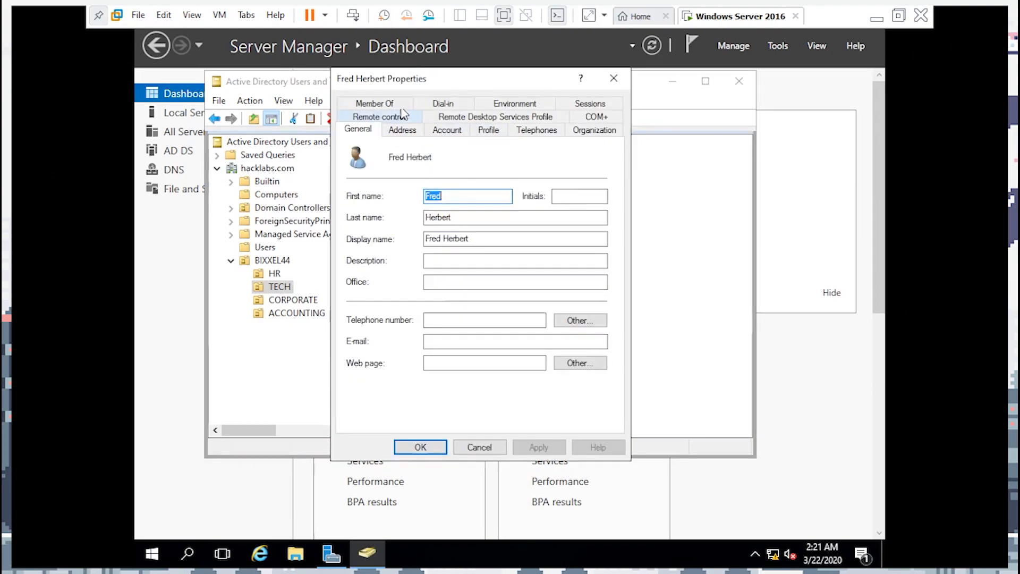
left_click(395, 104)
left_click(372, 306)
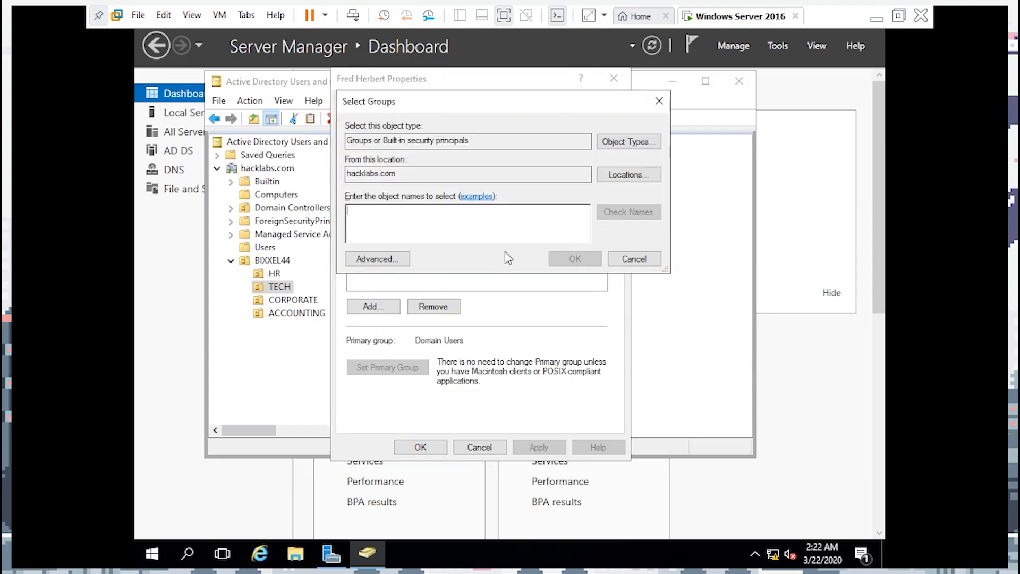
left_click(366, 258)
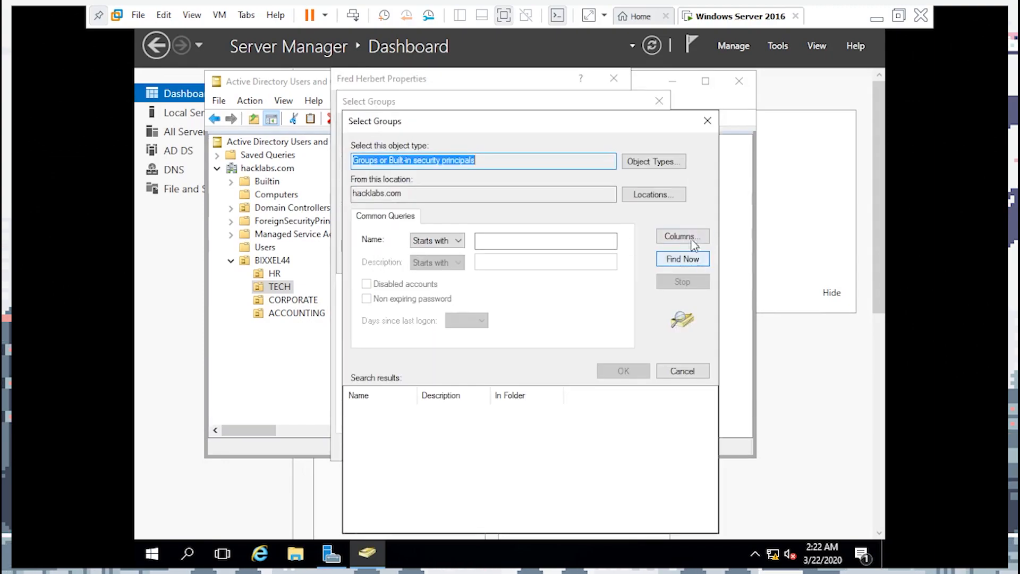
left_click(707, 119)
left_click(659, 101)
left_click(613, 78)
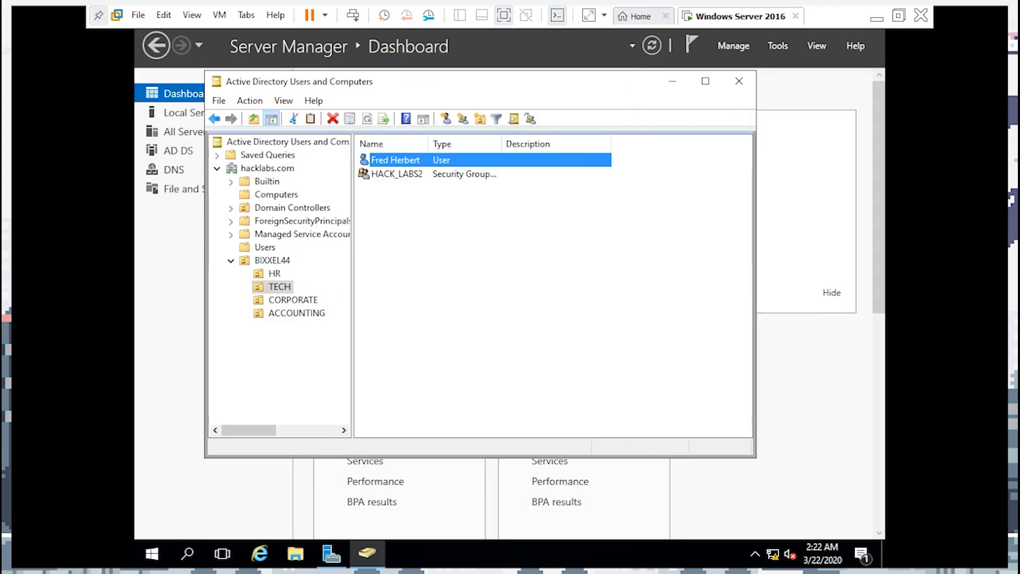
right_click(417, 162)
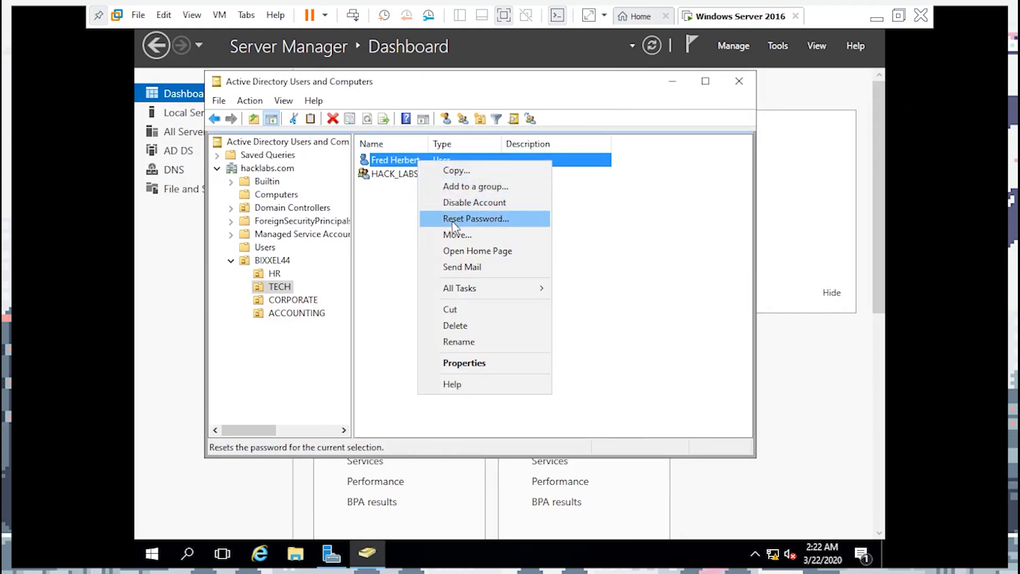
left_click(462, 187)
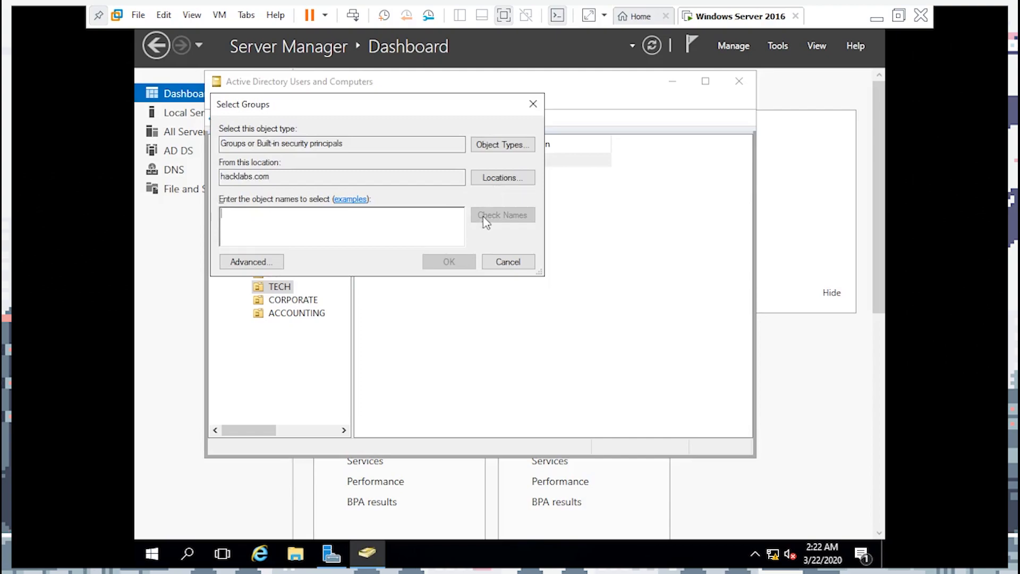
left_click(253, 262)
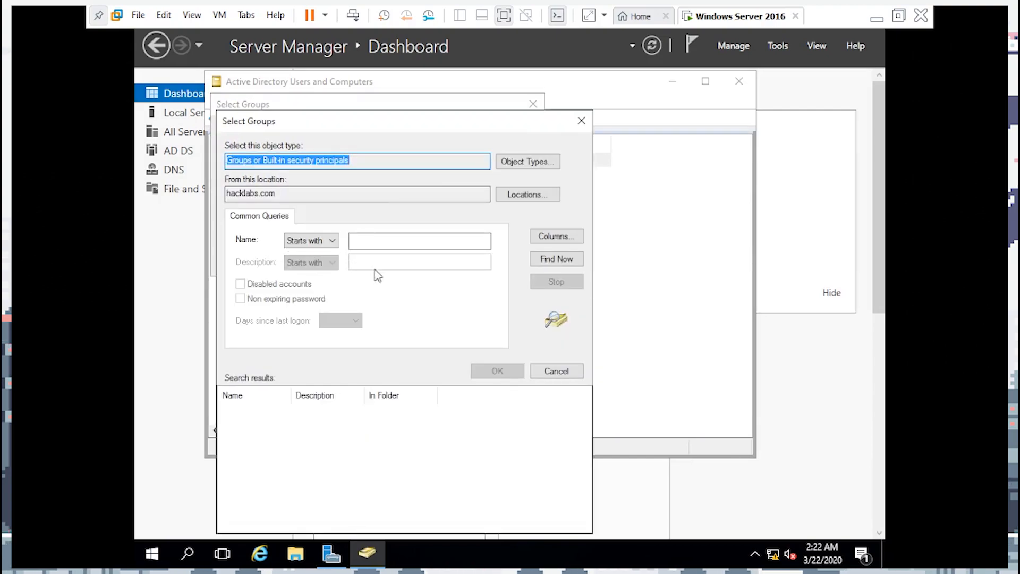
left_click(555, 259)
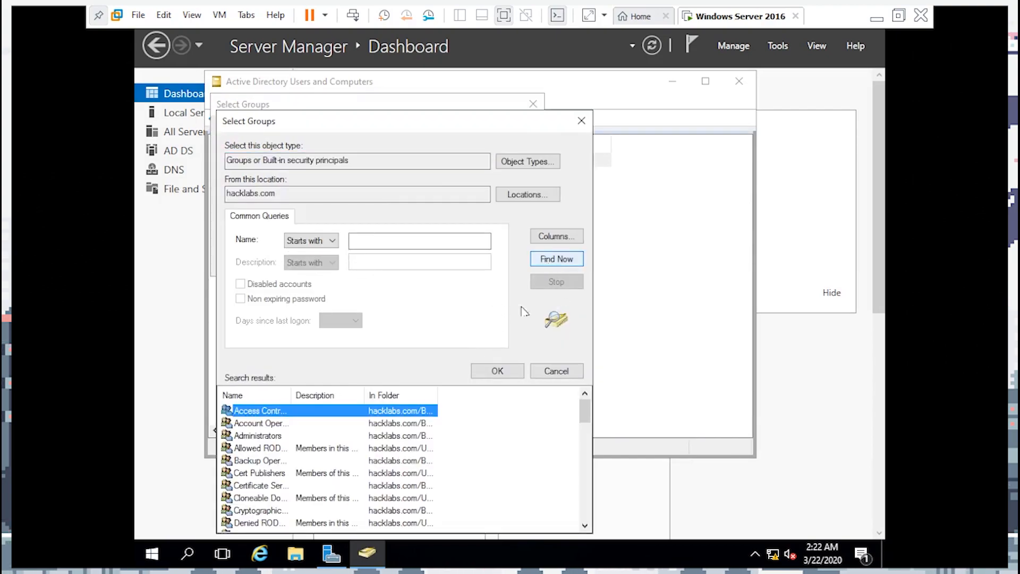
scroll(455, 470, "down", 4)
left_click_drag(339, 132, 523, 126)
left_click(336, 127)
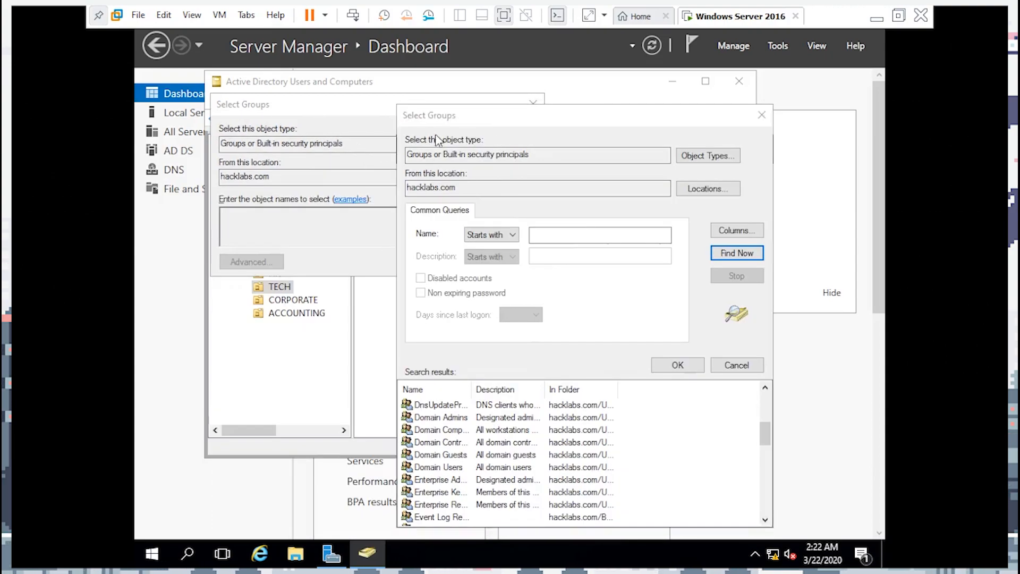
left_click(736, 365)
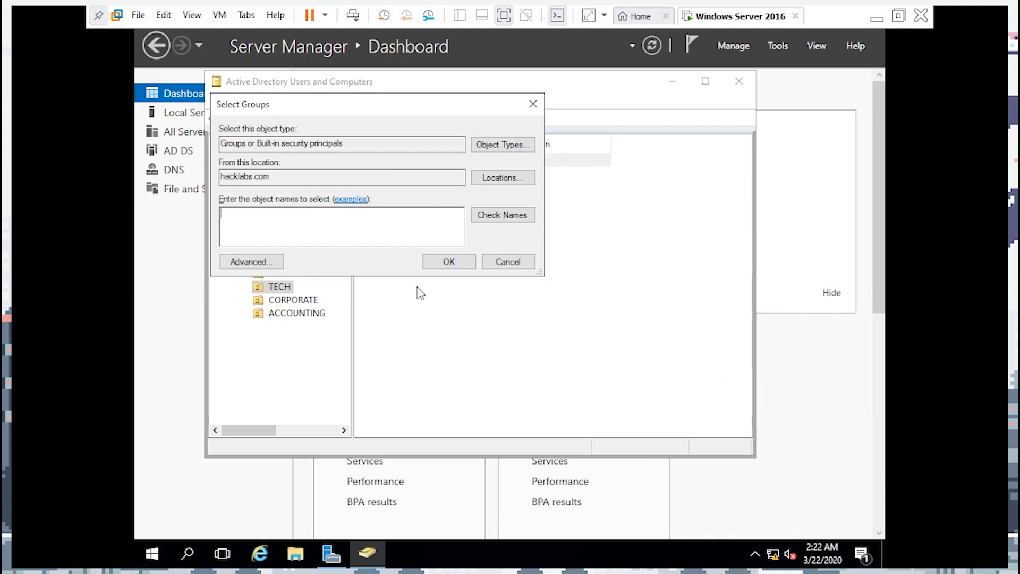
left_click(534, 103)
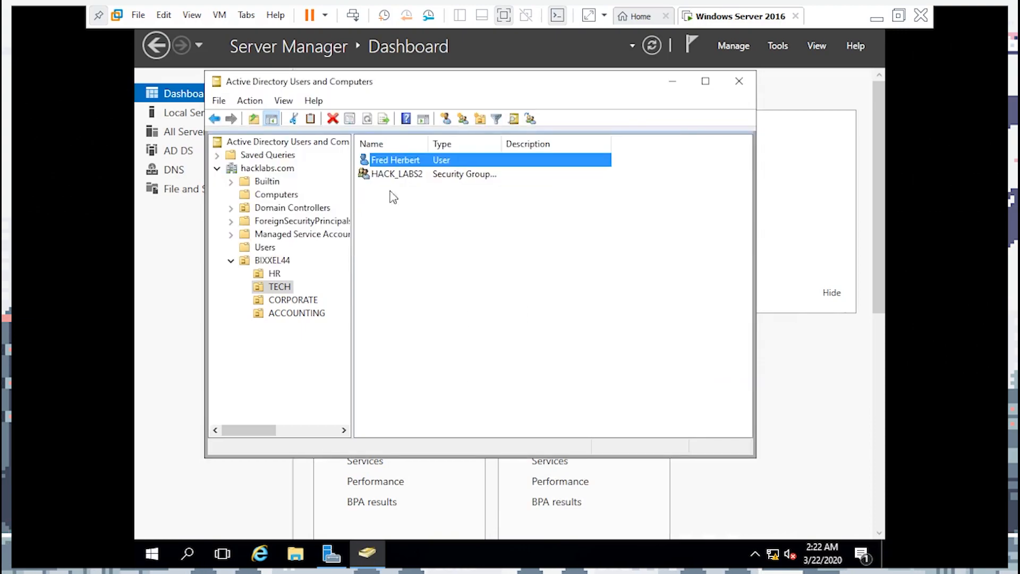
left_click(272, 286)
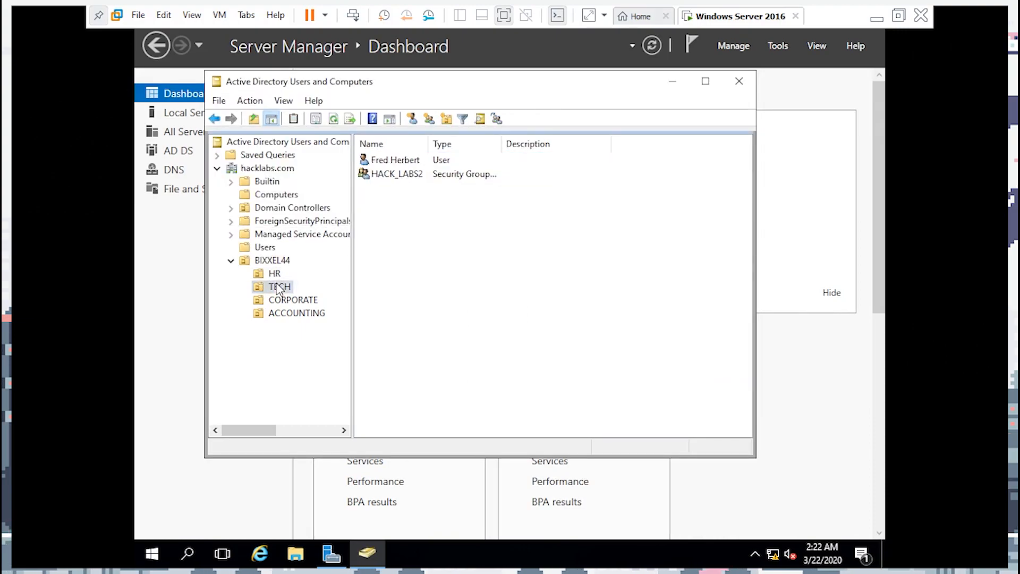
right_click(395, 162)
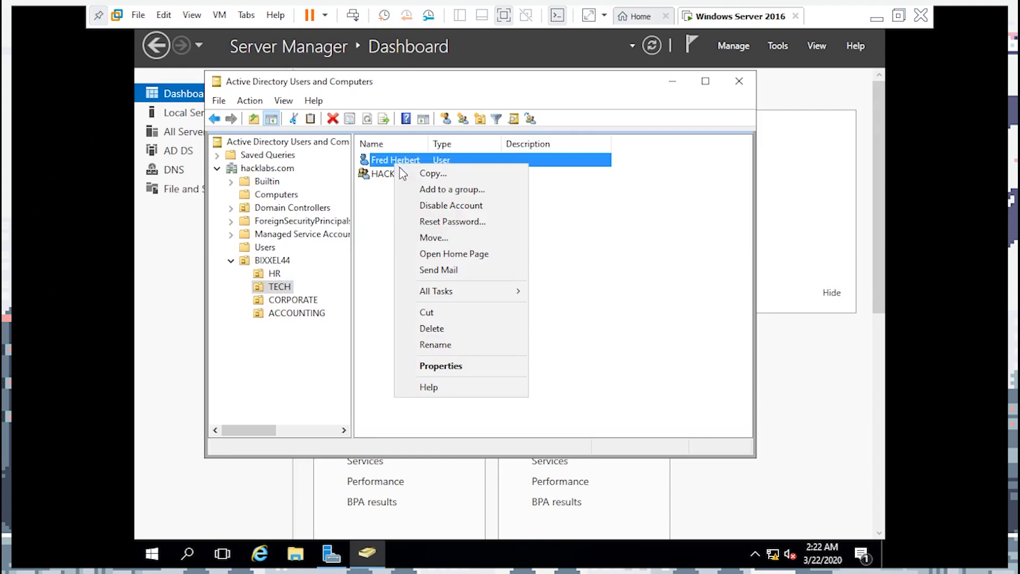
left_click(471, 190)
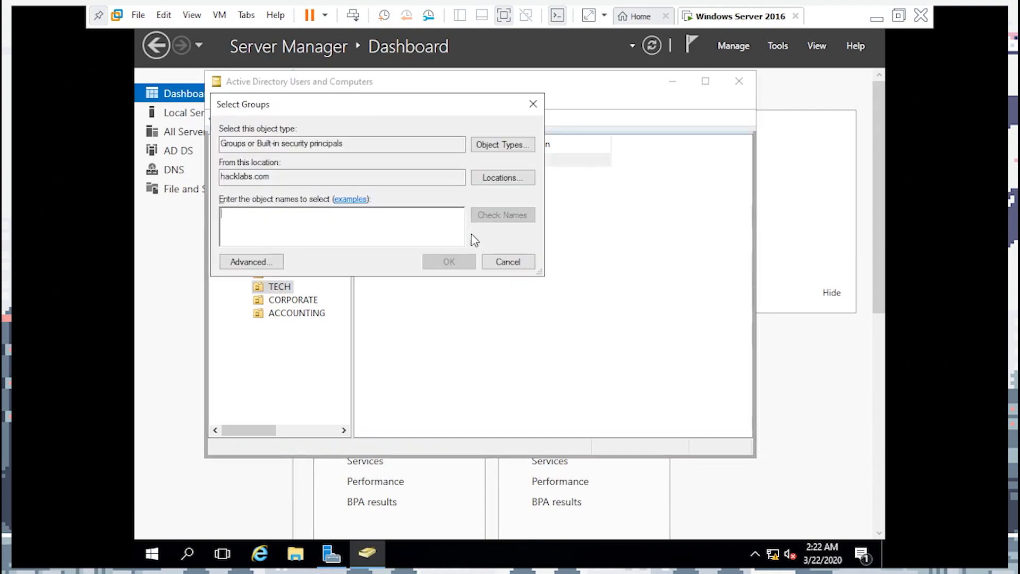
left_click(246, 260)
left_click(549, 259)
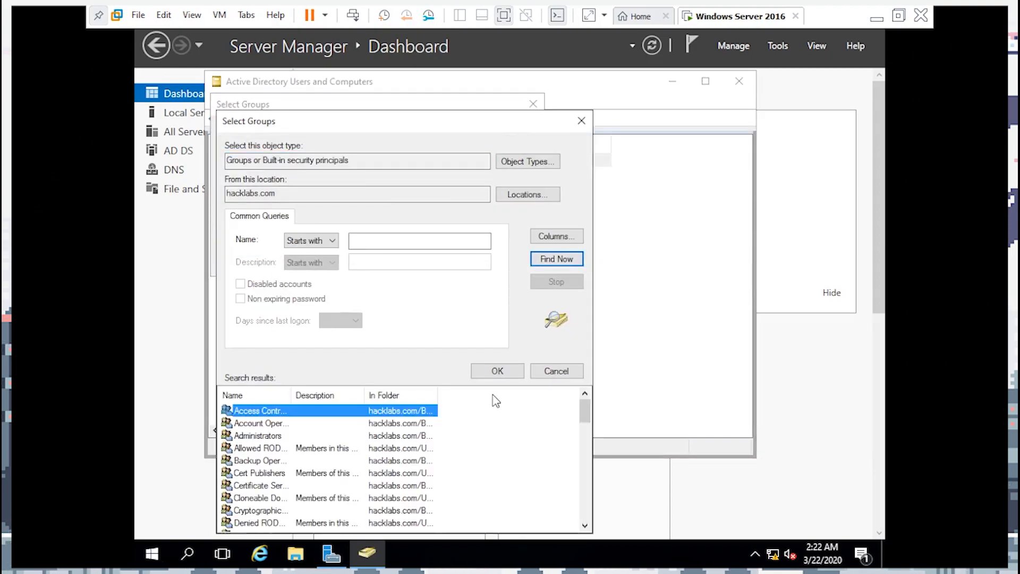
left_click_drag(579, 411, 582, 465)
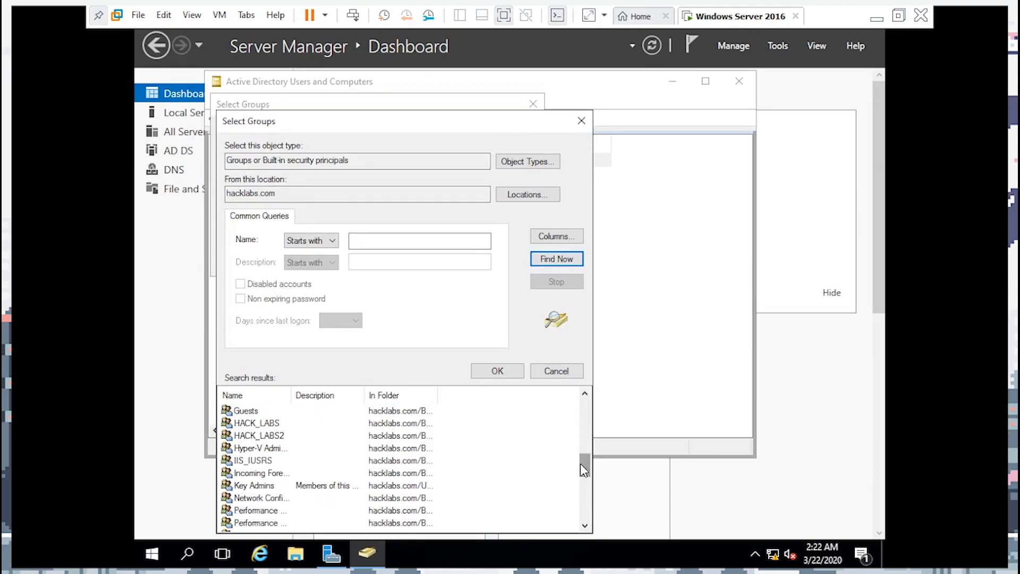
left_click(280, 433)
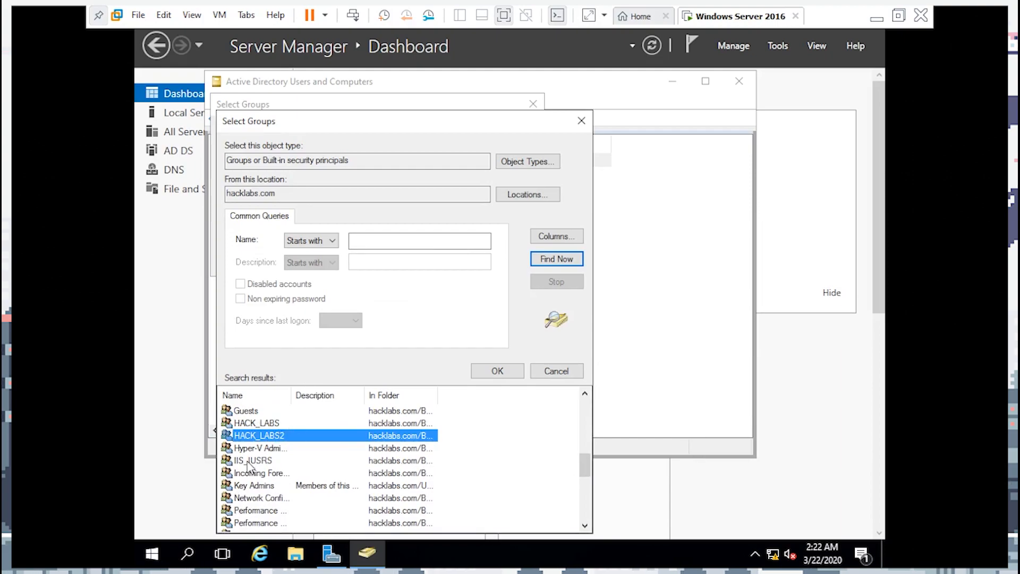
left_click(497, 370)
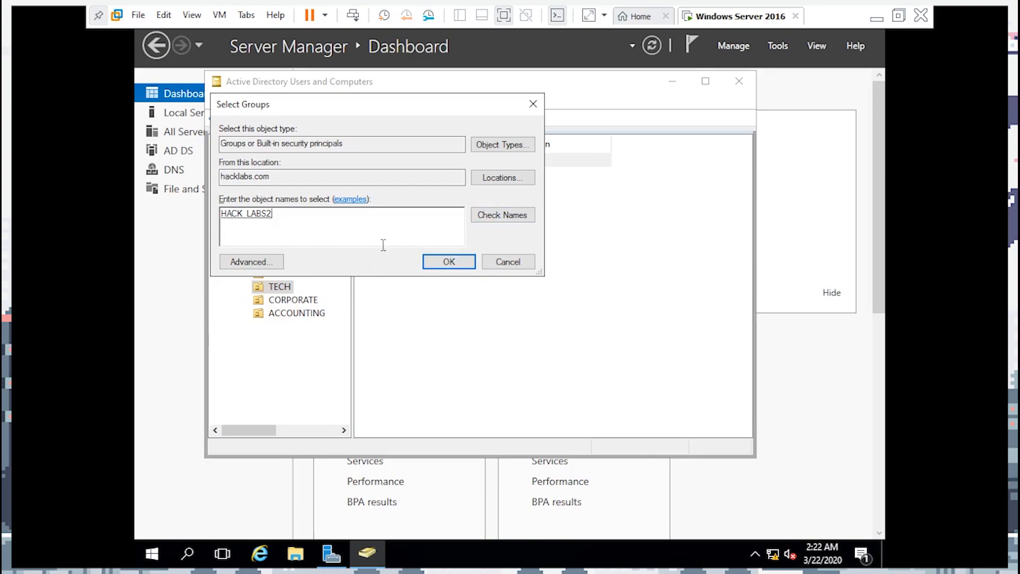
Correct the misspelled HACKLABS entry, check names, then remove HACK_LABS so only HACK_LABS2 is added
type("HACKLABS")
left_click(522, 219)
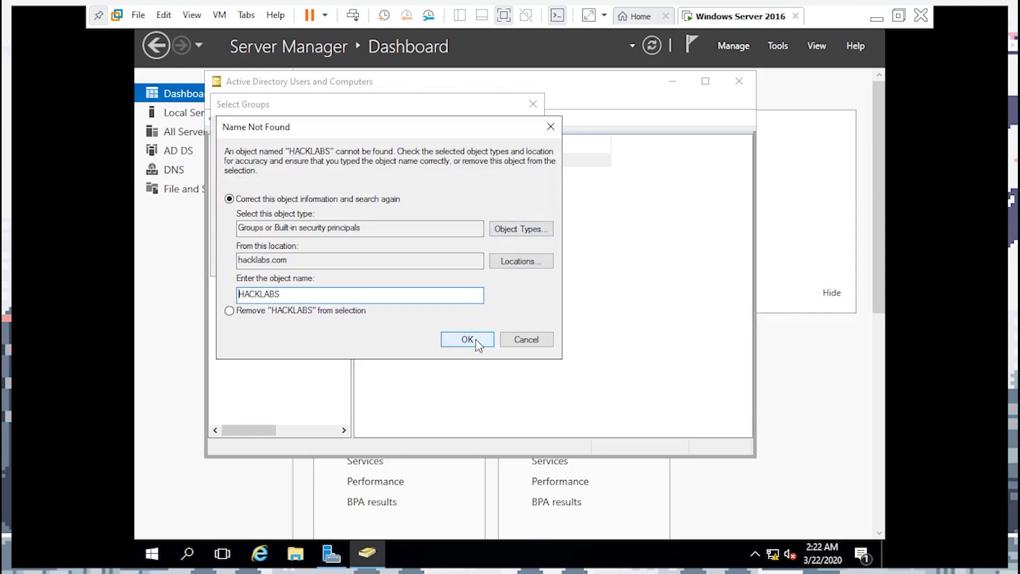
left_click(527, 338)
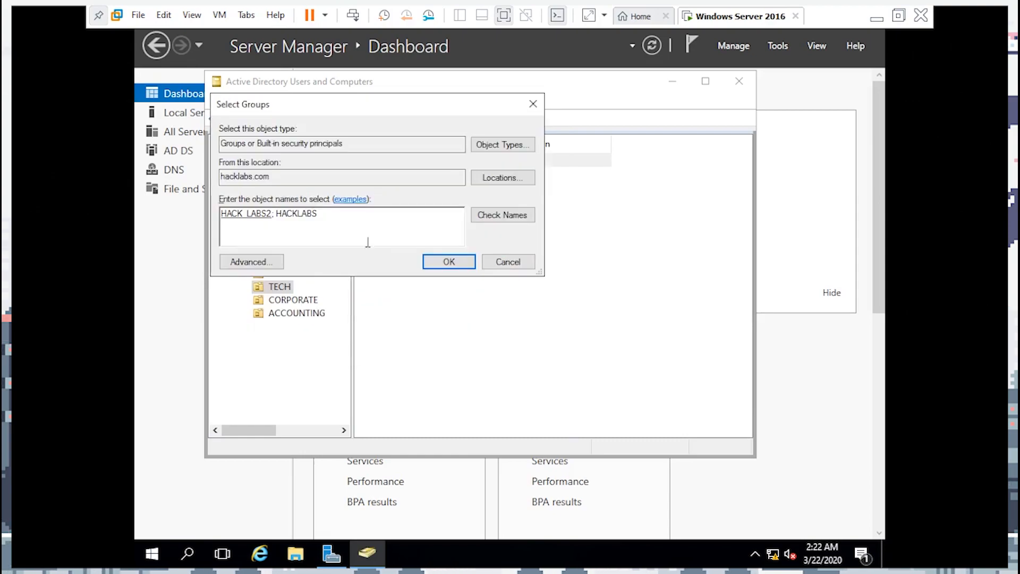
left_click_drag(333, 211, 301, 213)
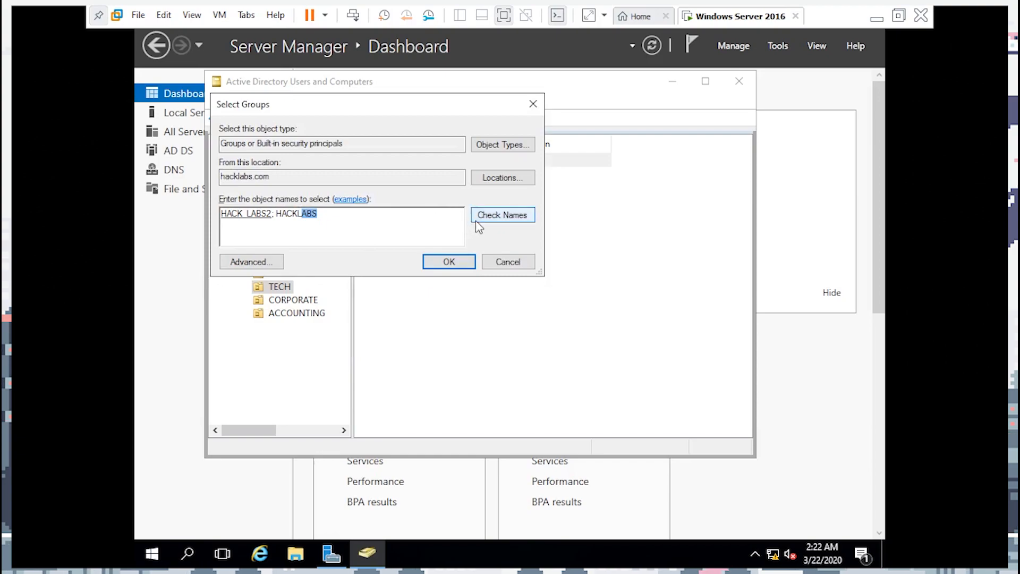
left_click(330, 221)
type("_LABS")
left_click(507, 218)
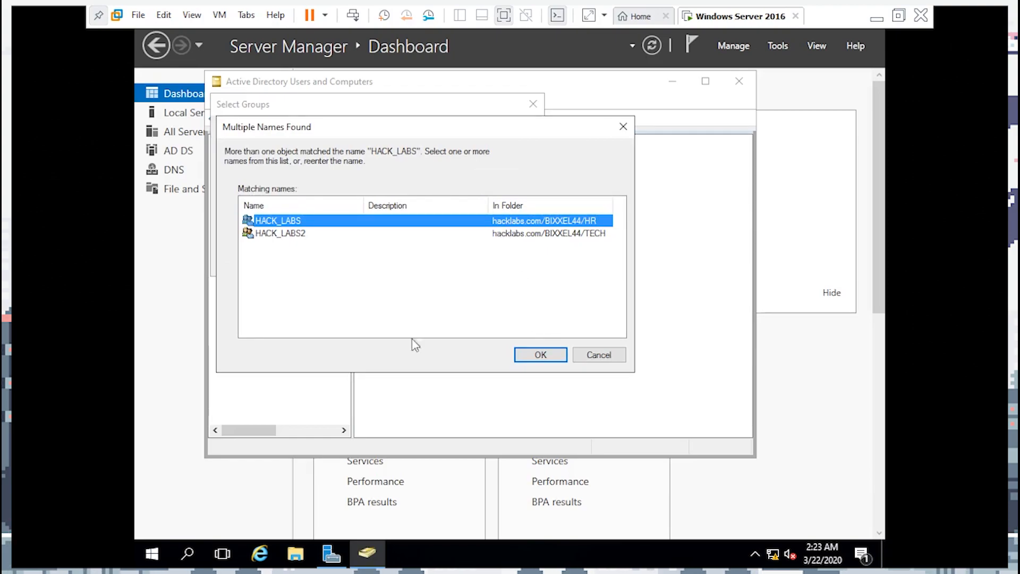
left_click(555, 355)
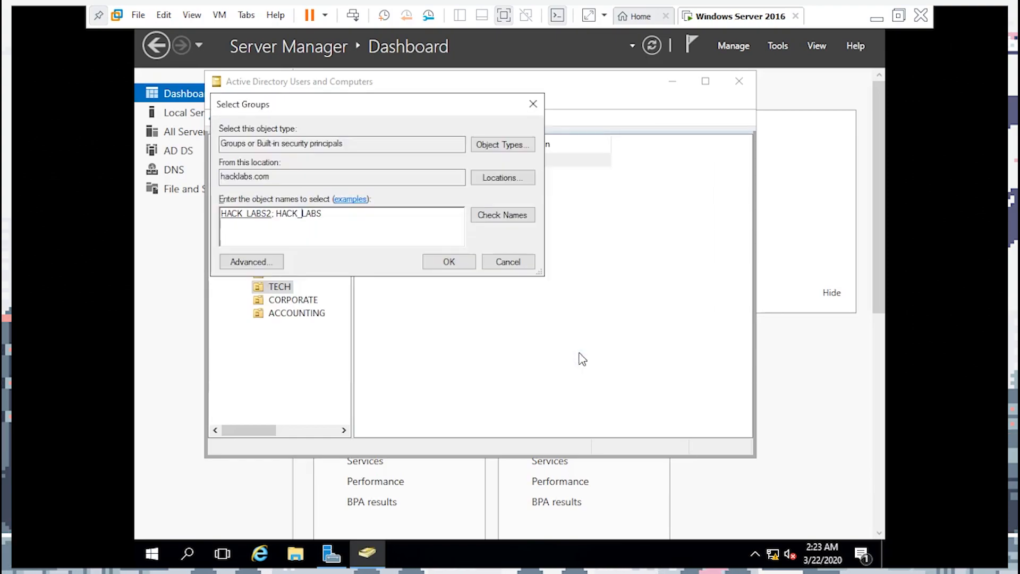
left_click_drag(323, 214, 272, 213)
key("BackSpace")
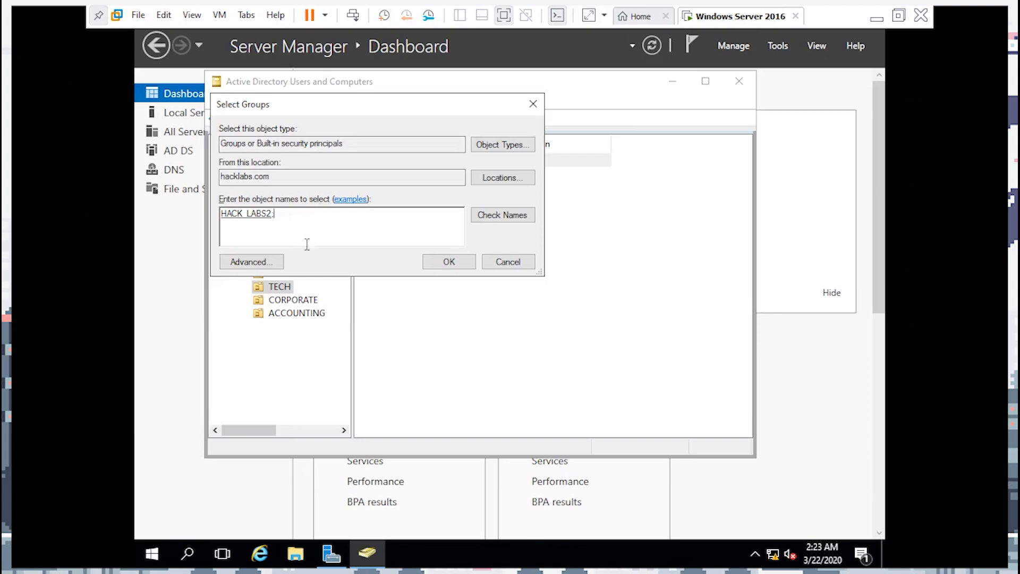
left_click(454, 266)
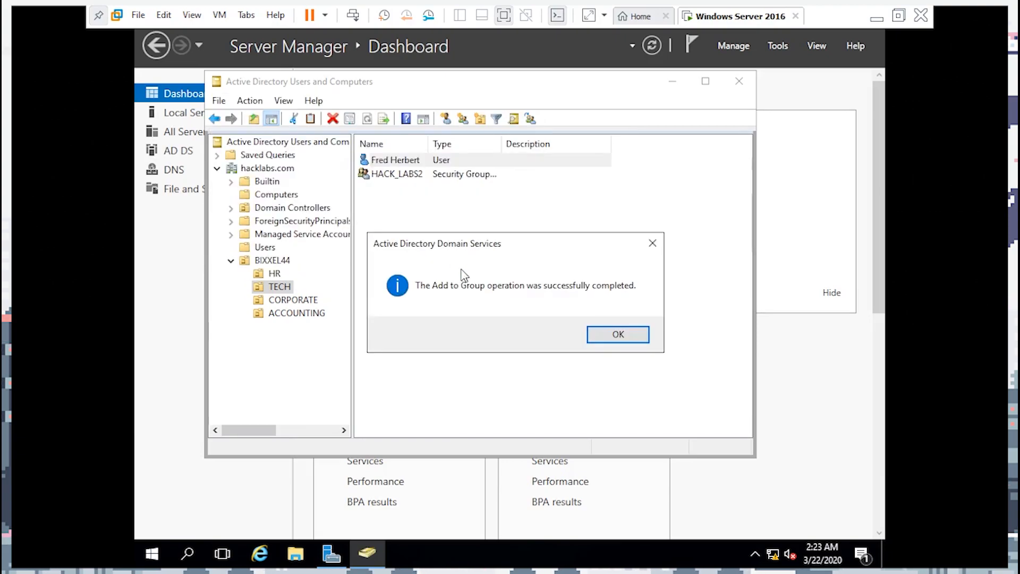
Acknowledge the membership confirmation and launch Windows PowerShell as administrator
left_click(619, 336)
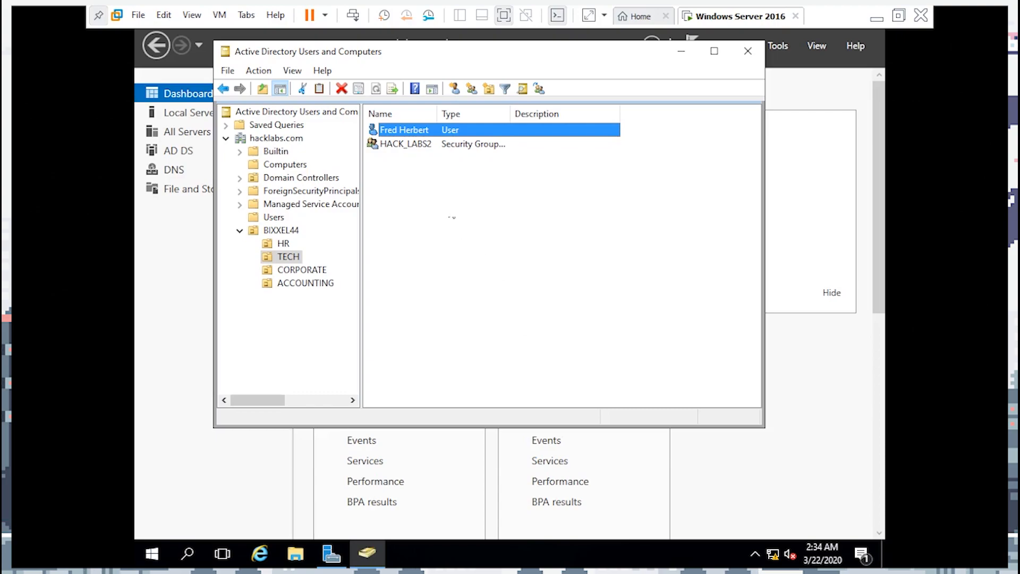
left_click_drag(405, 60, 433, 115)
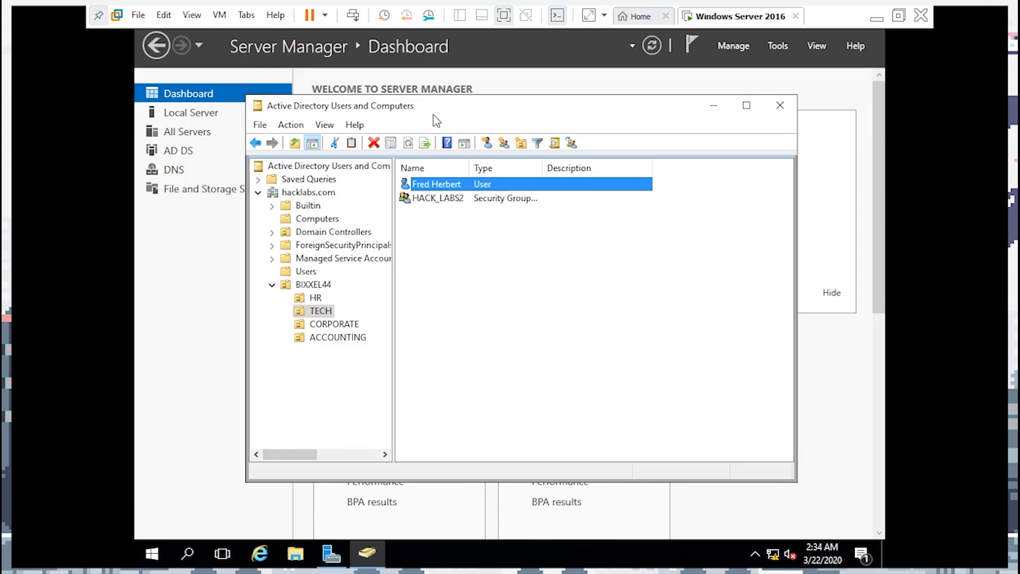
left_click(185, 561)
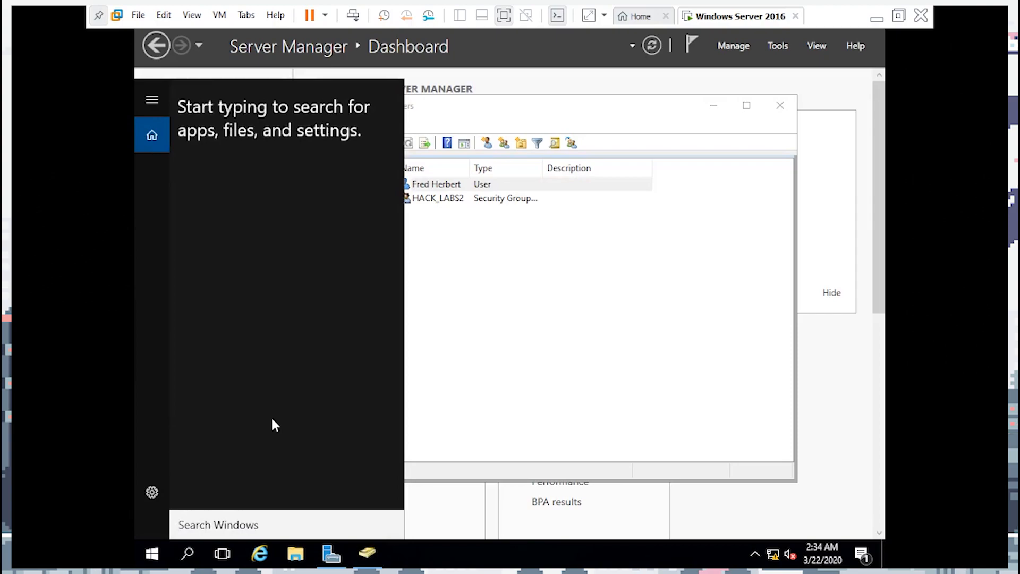
type("powershel")
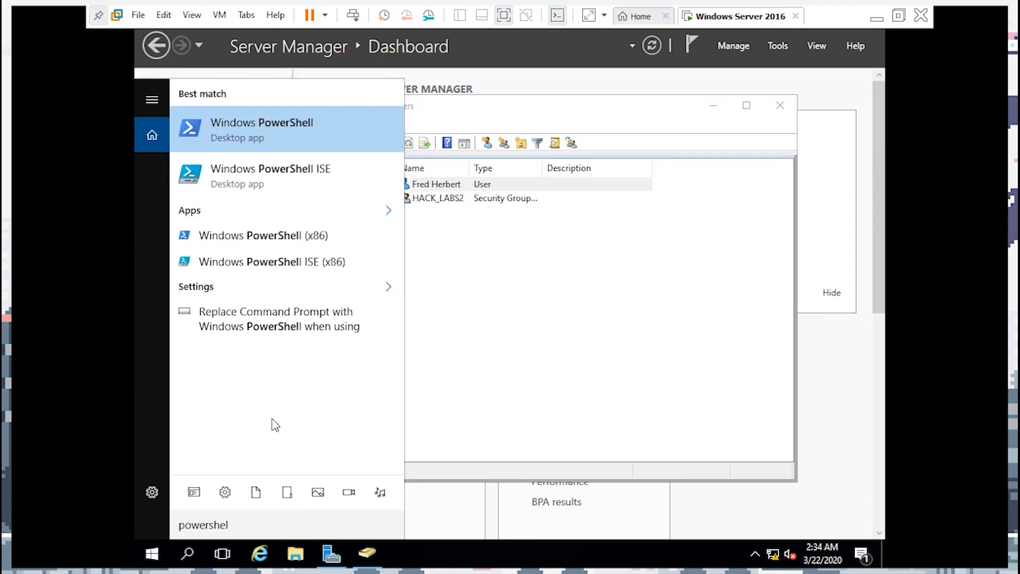
right_click(361, 131)
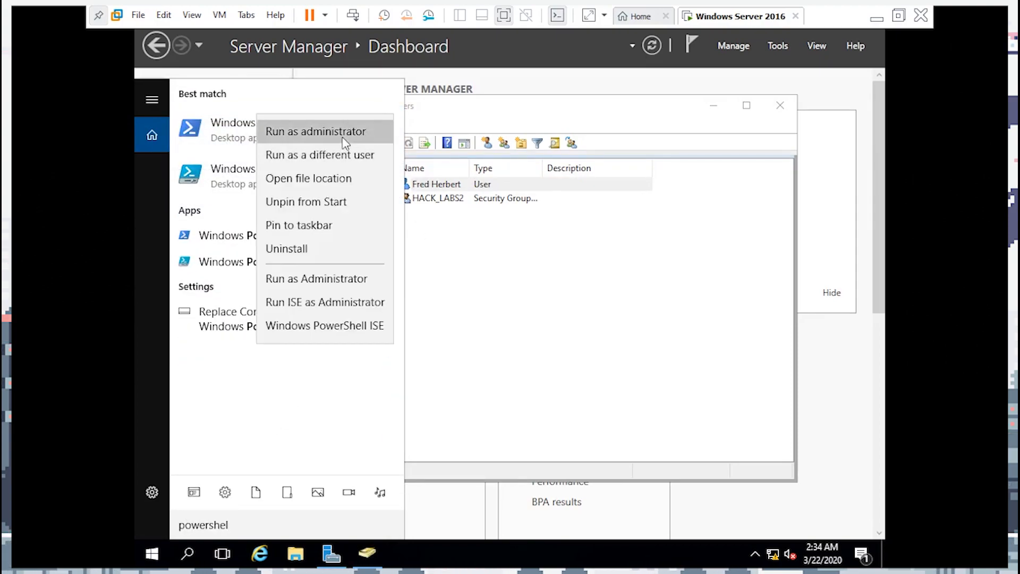
left_click(345, 132)
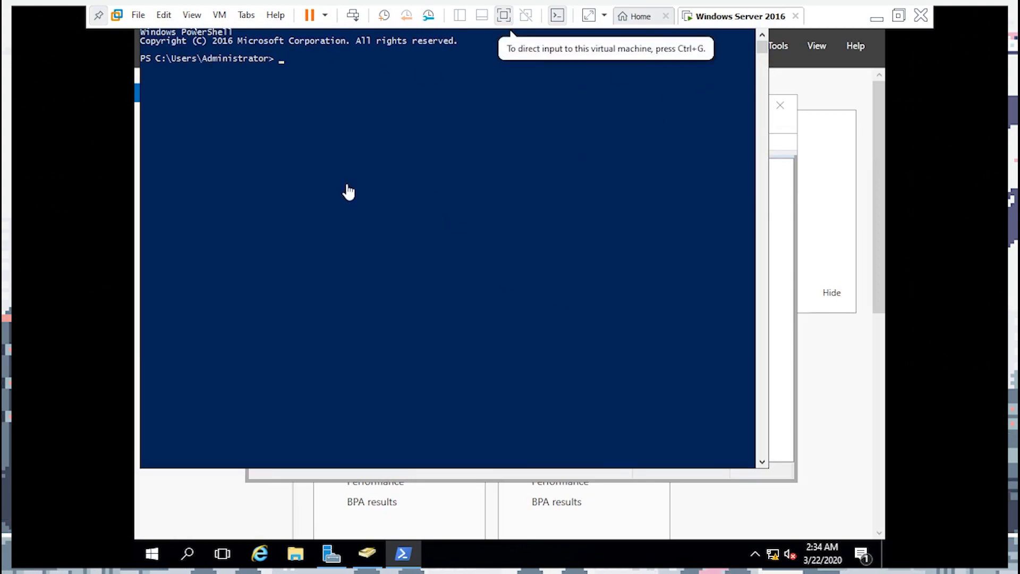
Take the VM out of full screen and back, then focus the PowerShell console
left_click(192, 15)
left_click(218, 34)
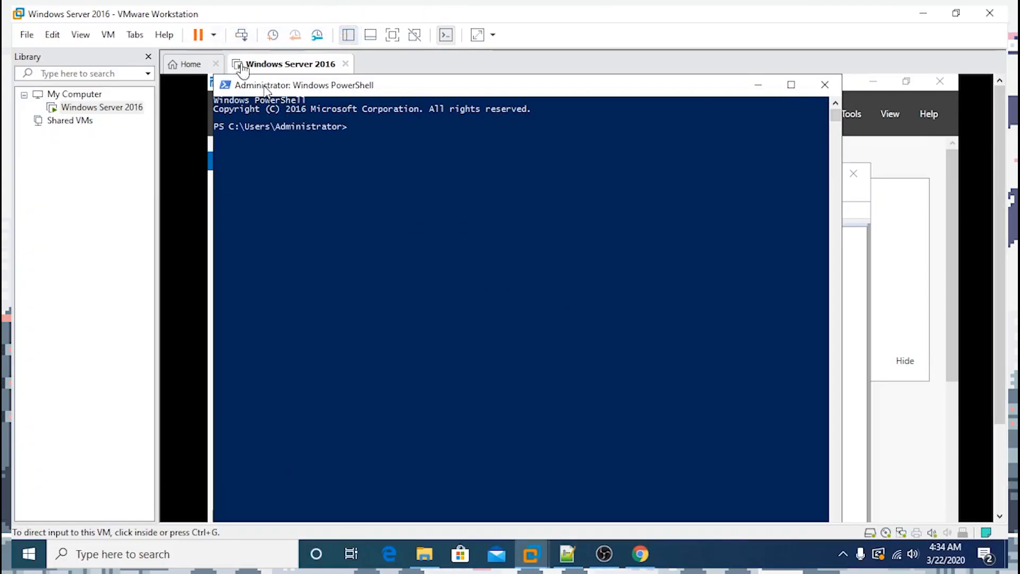
left_click_drag(297, 79, 317, 122)
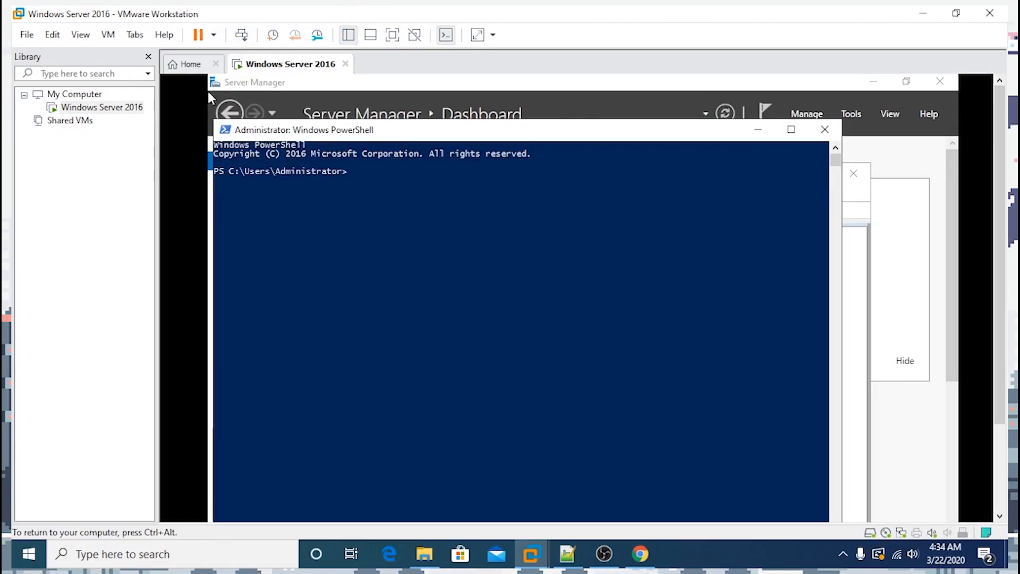
left_click(80, 35)
left_click(114, 55)
left_click(415, 157)
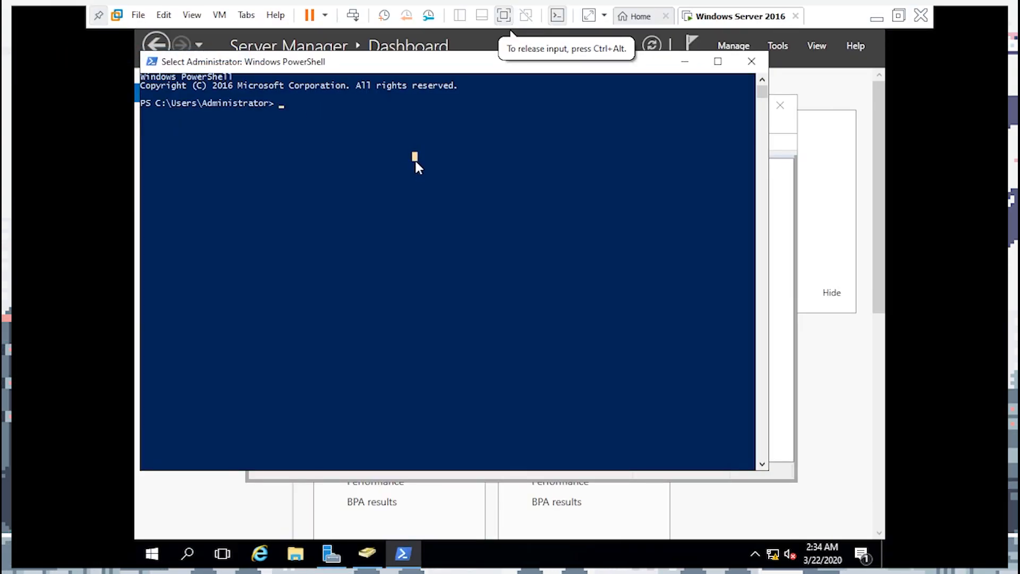
Run Get-ADUser -filter "Fred" in the PowerShell console
type("Get")
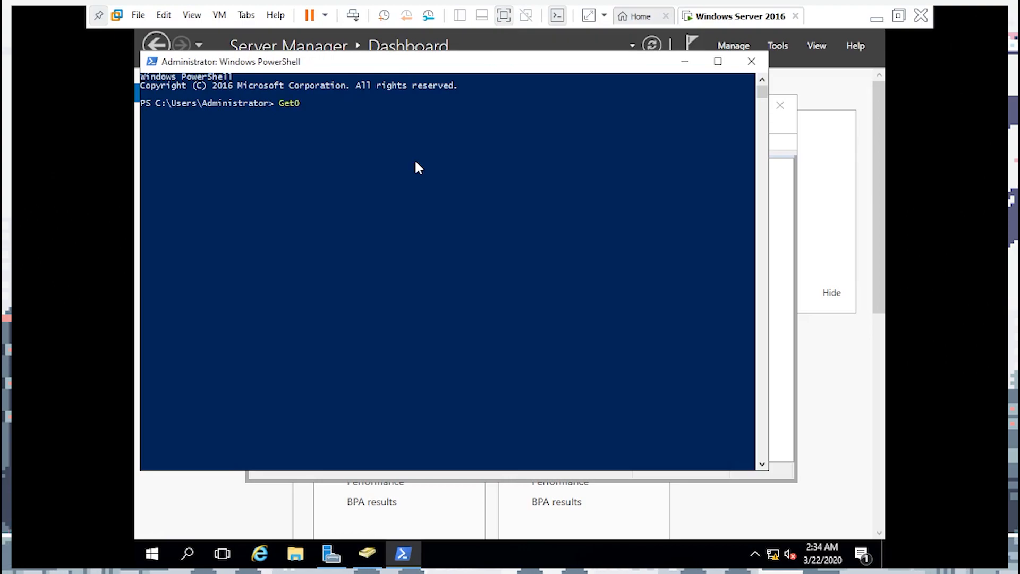
type("-ADUser -filer \"")
key("BackSpace")
key("BackSpace")
key("BackSpace")
type("ter \"Fred\"")
left_click_drag(276, 102, 403, 101)
left_click(440, 104)
key("Escape")
key("Return")
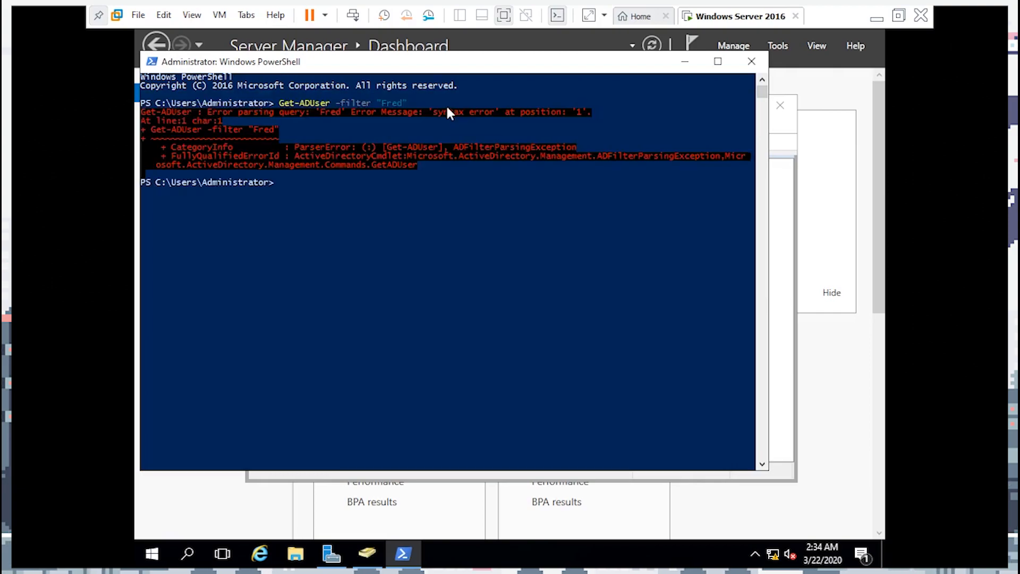
Edit the query to Get-ADUser -filter "Name -like '*Fred'" and run it again
key("Up")
key("Left")
key("Left")
key("Left")
key("Left")
key("Left")
type("Name -")
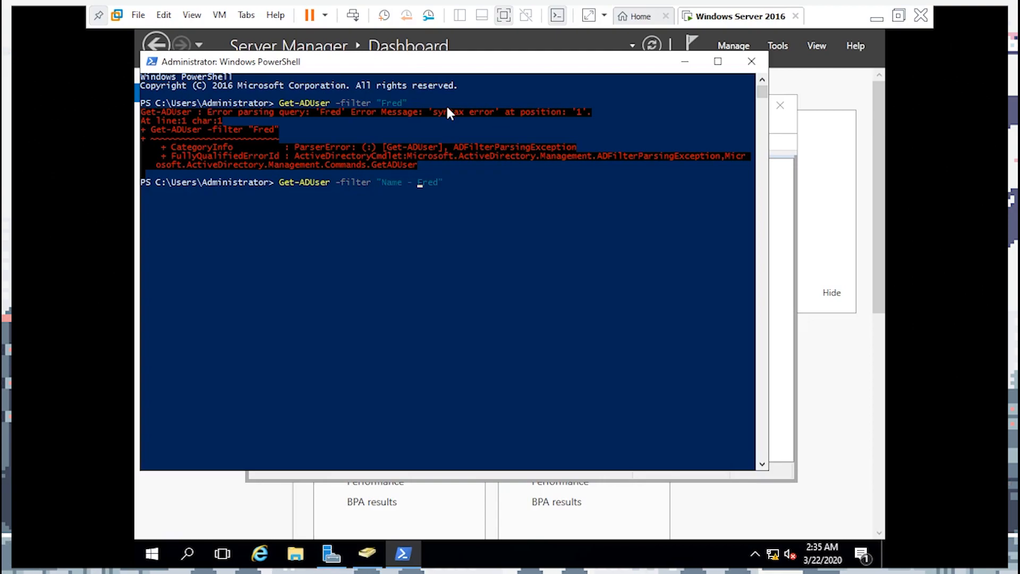
type("like '")
key("Right")
key("Right")
key("Right")
key("Right")
type("'")
key("Left")
key("Left")
key("Left")
key("Left")
key("Left")
type("*")
key("Right")
key("Right")
key("Right")
key("Right")
key("Right")
key("Return")
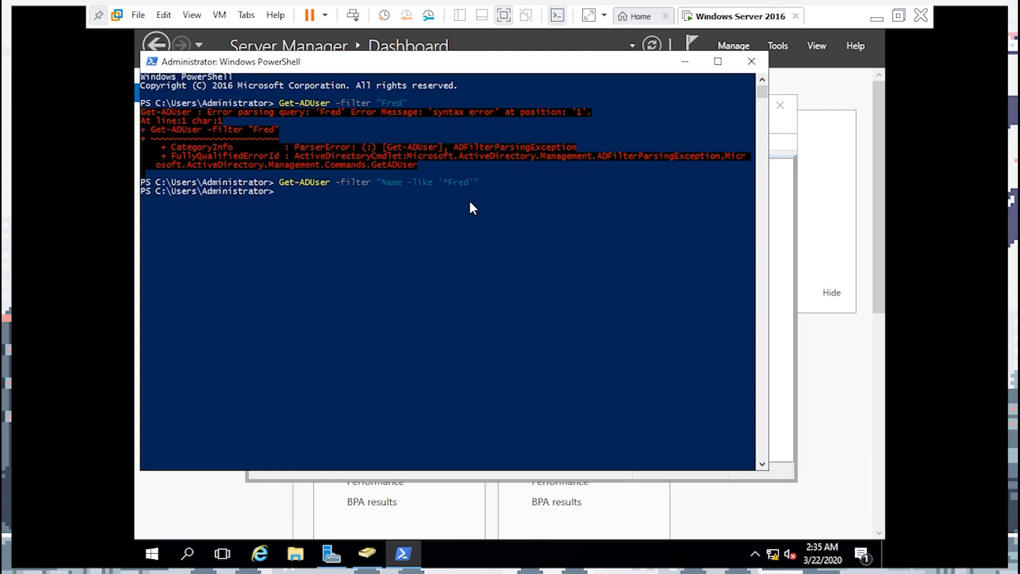
Close the PowerShell console to return to Active Directory Users and Computers
left_click_drag(487, 184, 283, 181)
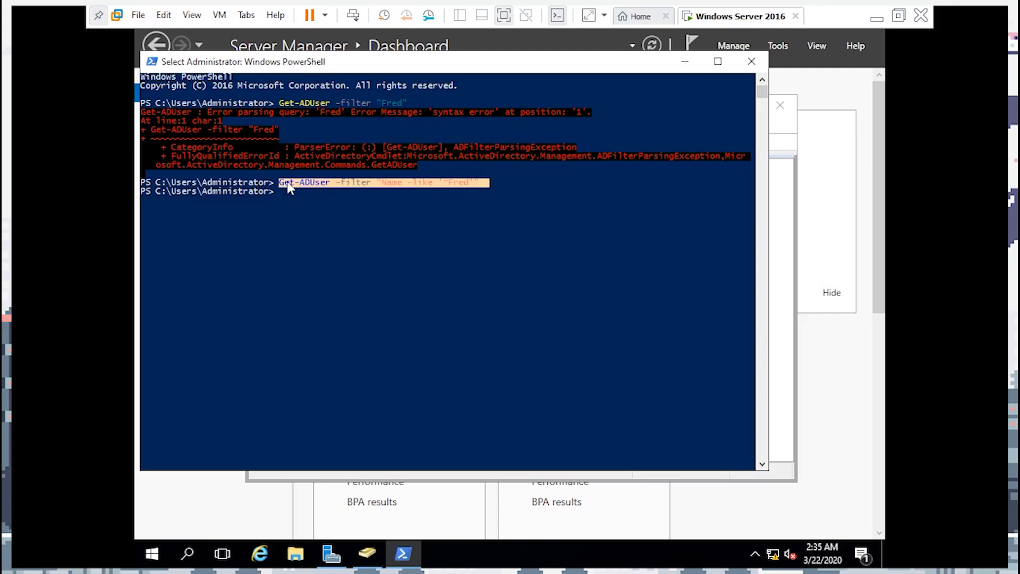
left_click(327, 193)
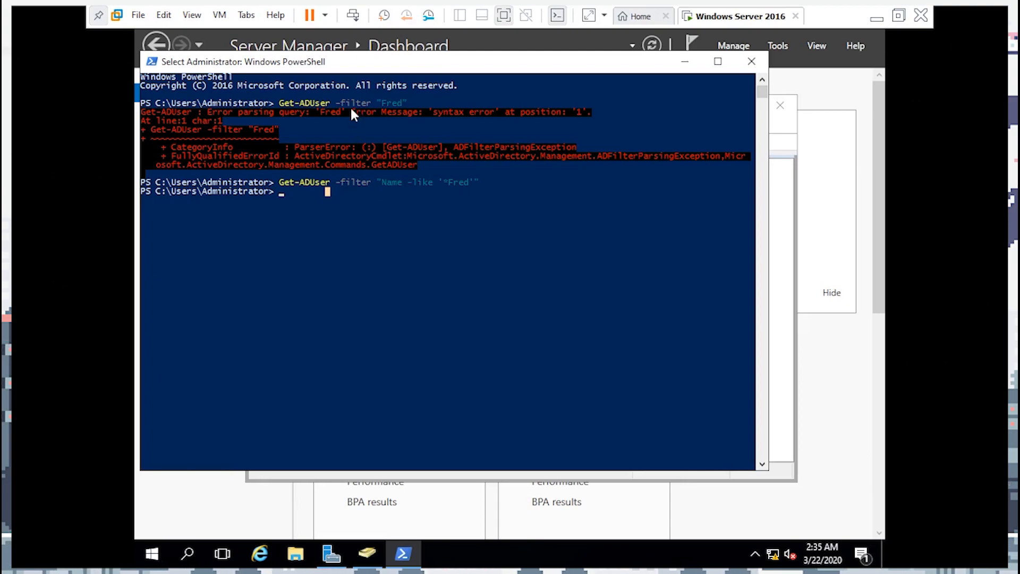
left_click_drag(342, 62, 390, 114)
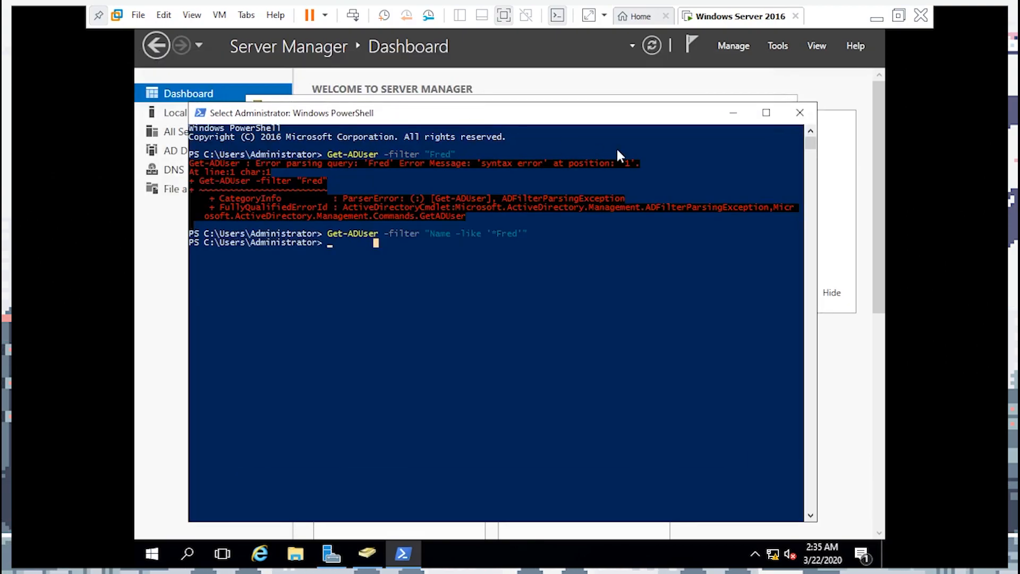
left_click(800, 113)
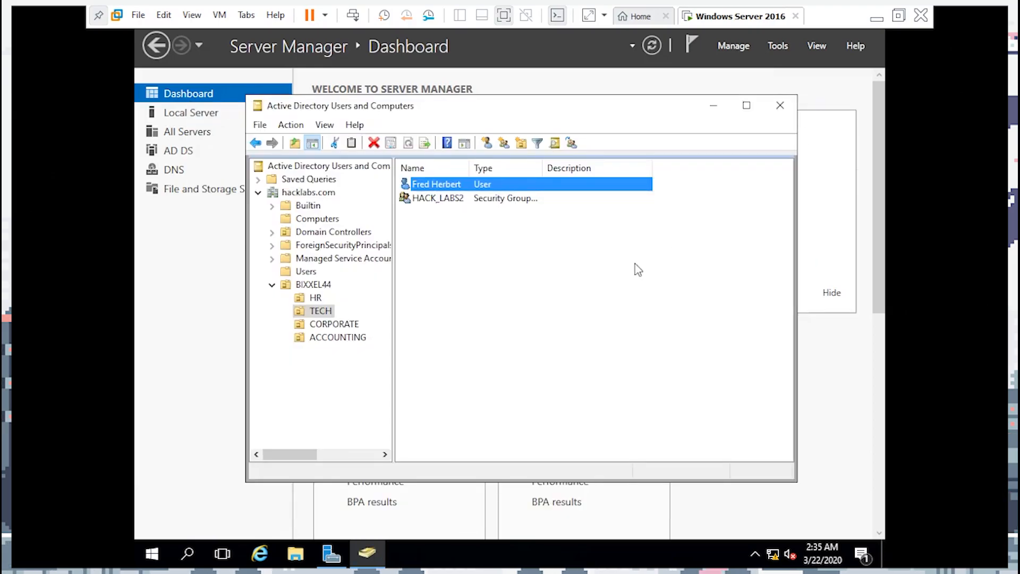